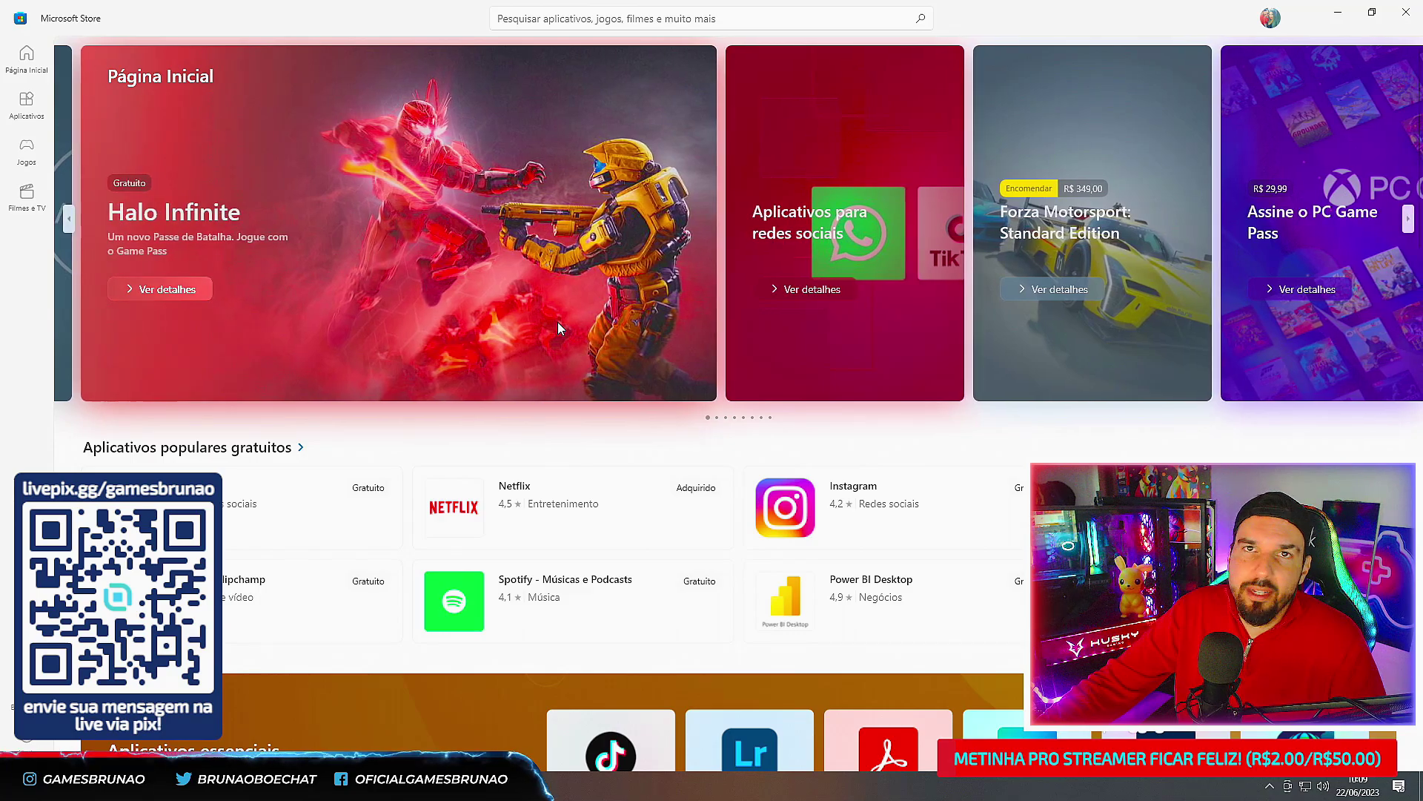
- Search the Microsoft Store for "sharpkeys" and open the sharpkeys app from the results
click(579, 19)
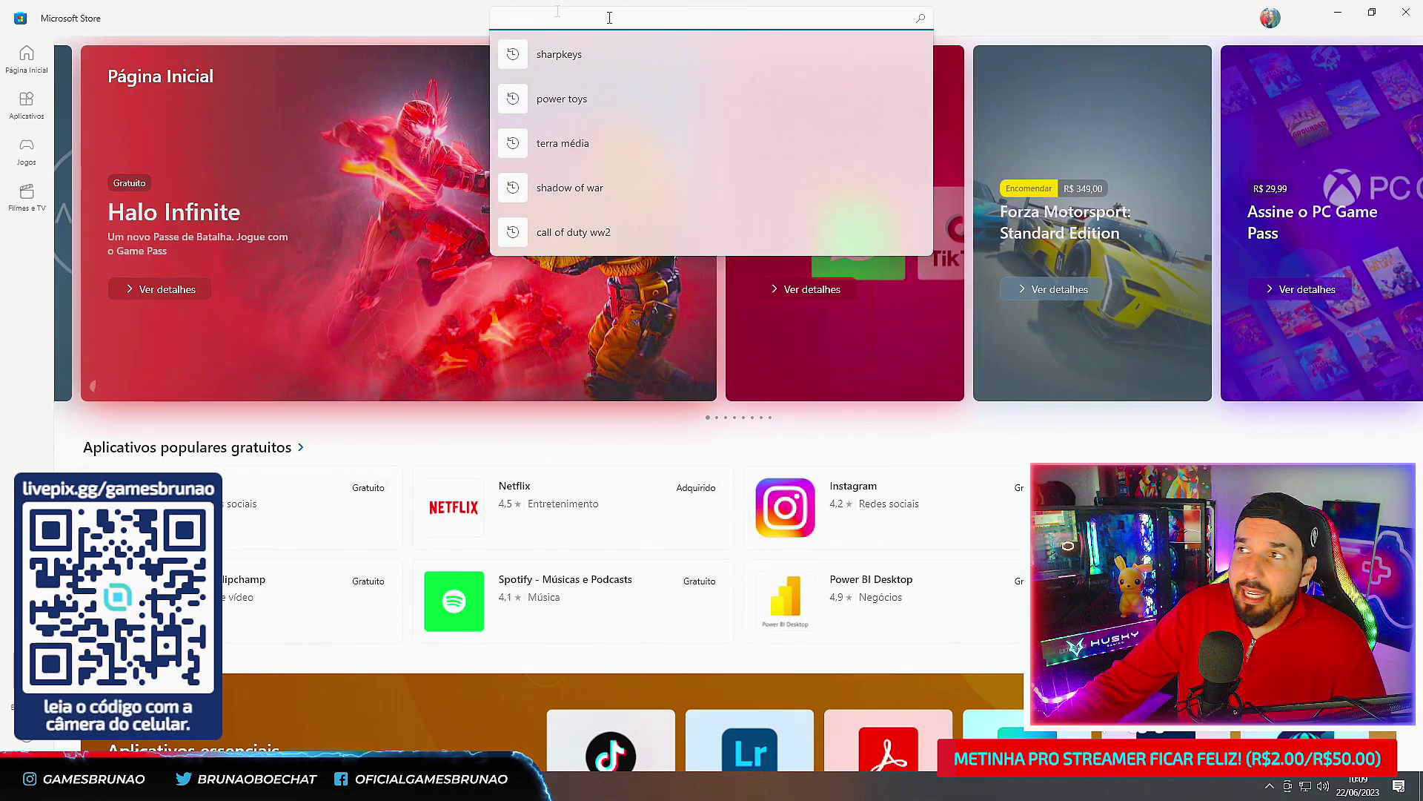
text(sha)
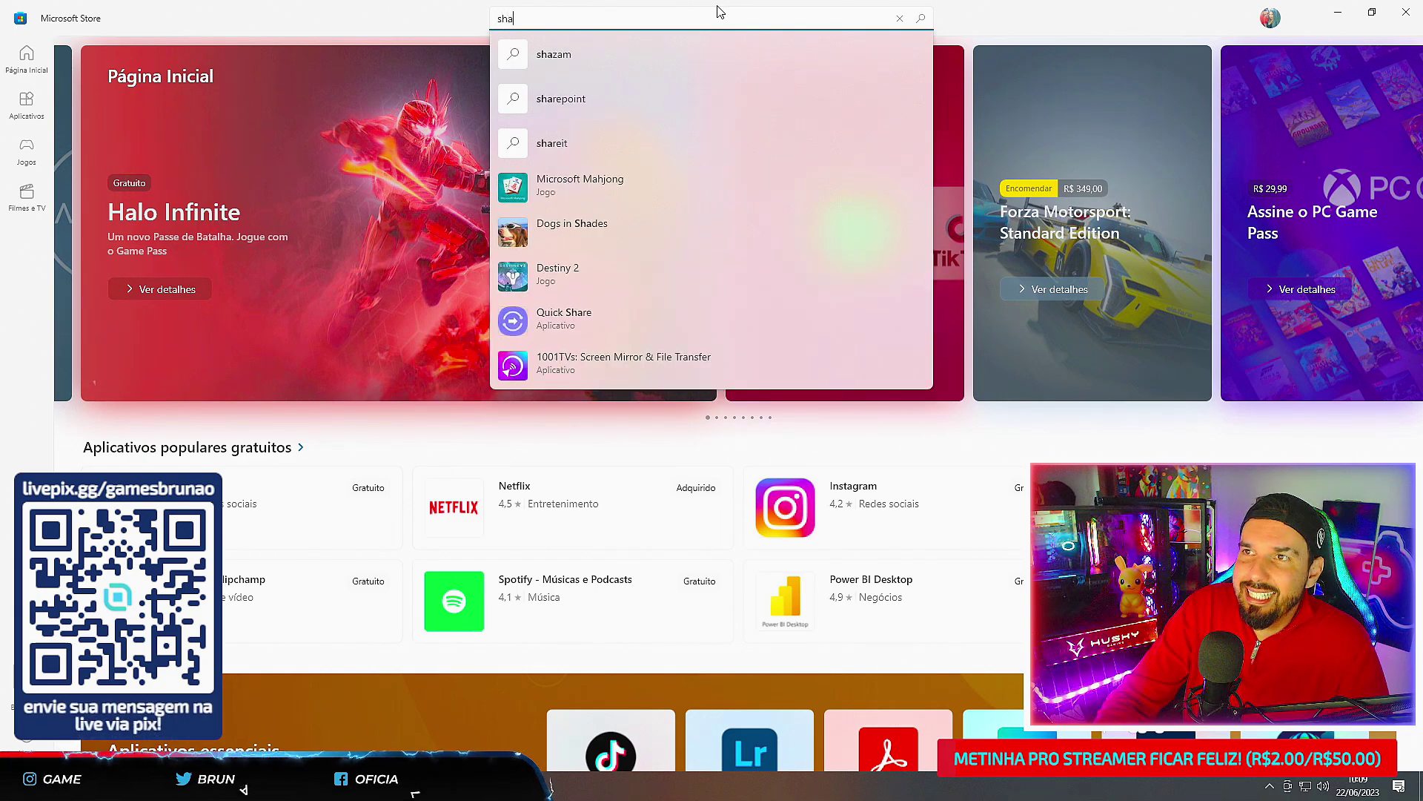
text(rp)
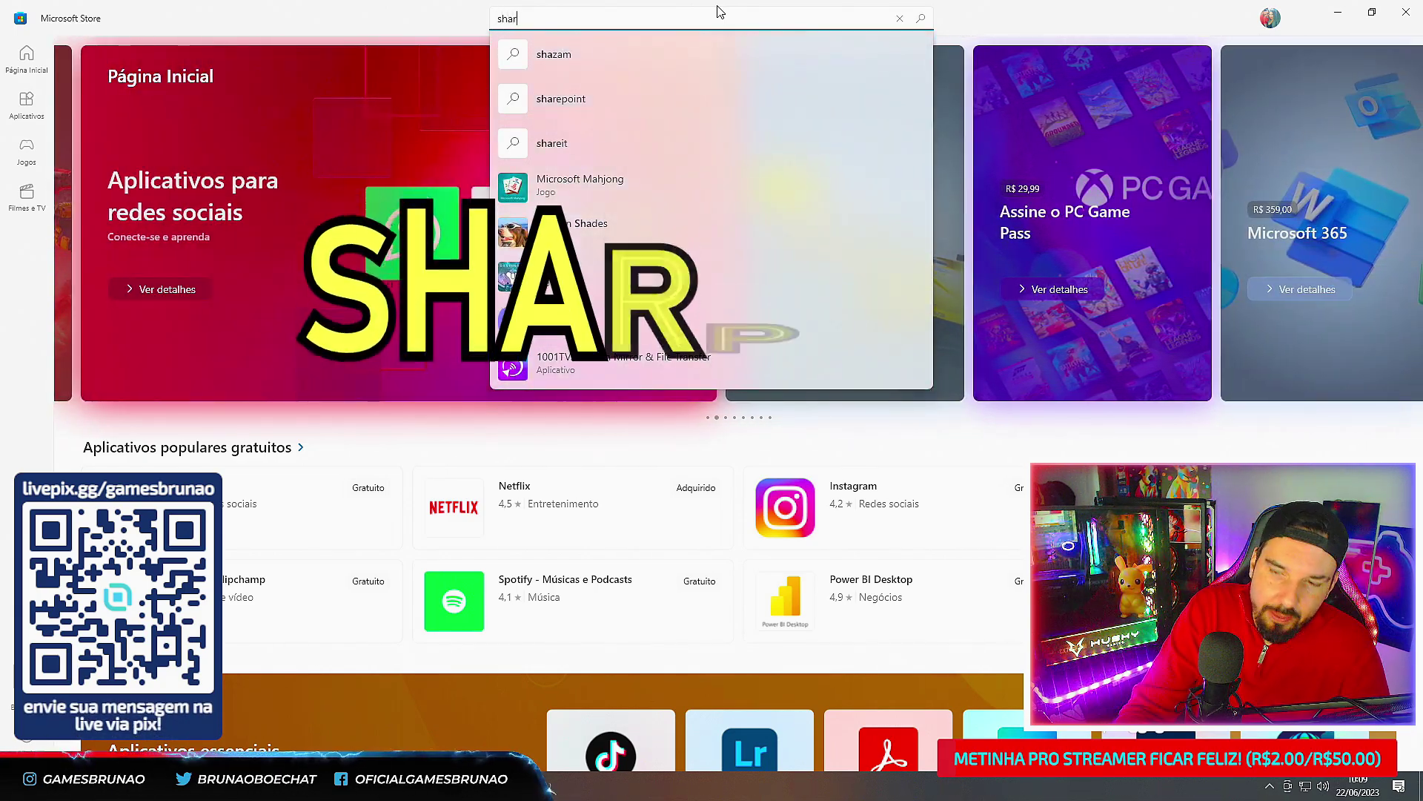
key(BackSpace)
text(p)
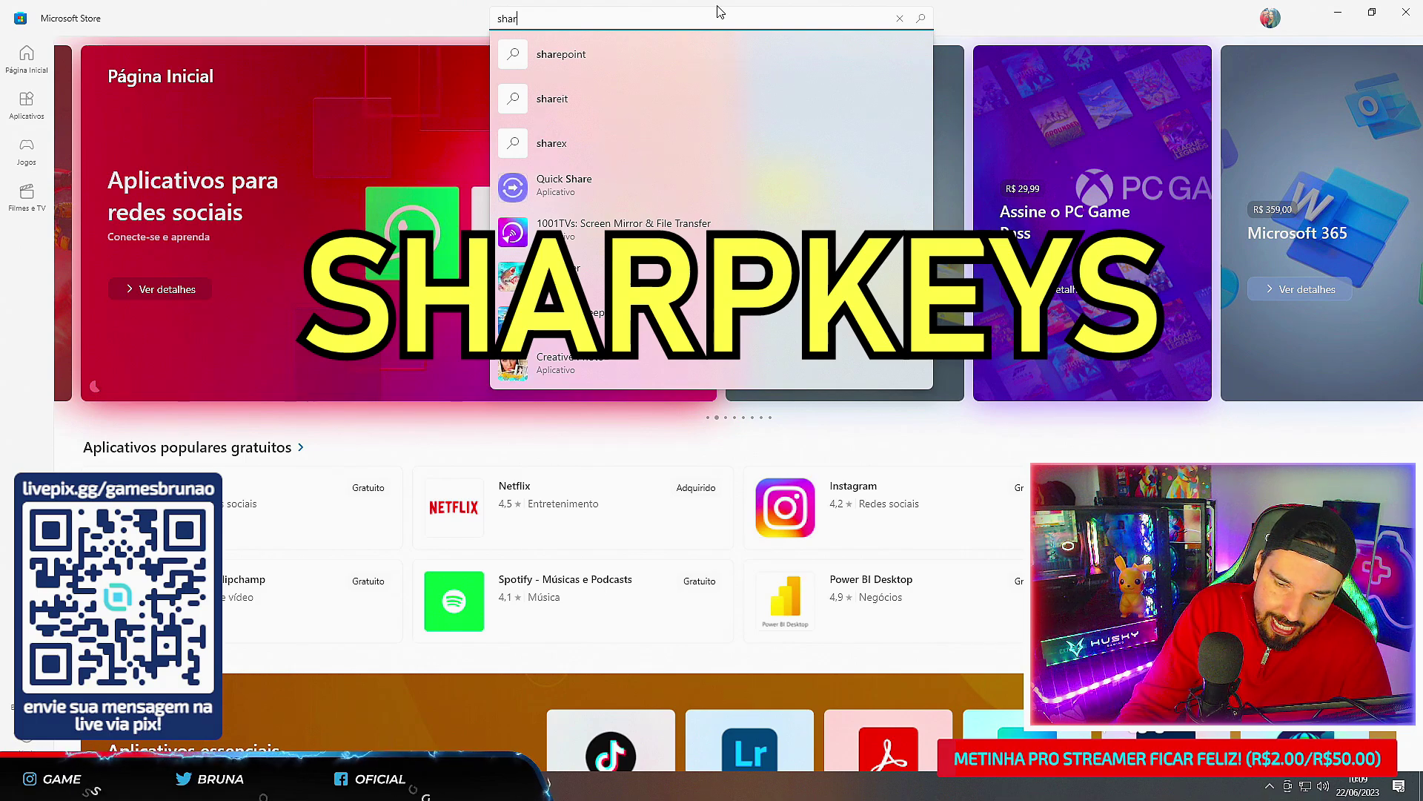
text(keys)
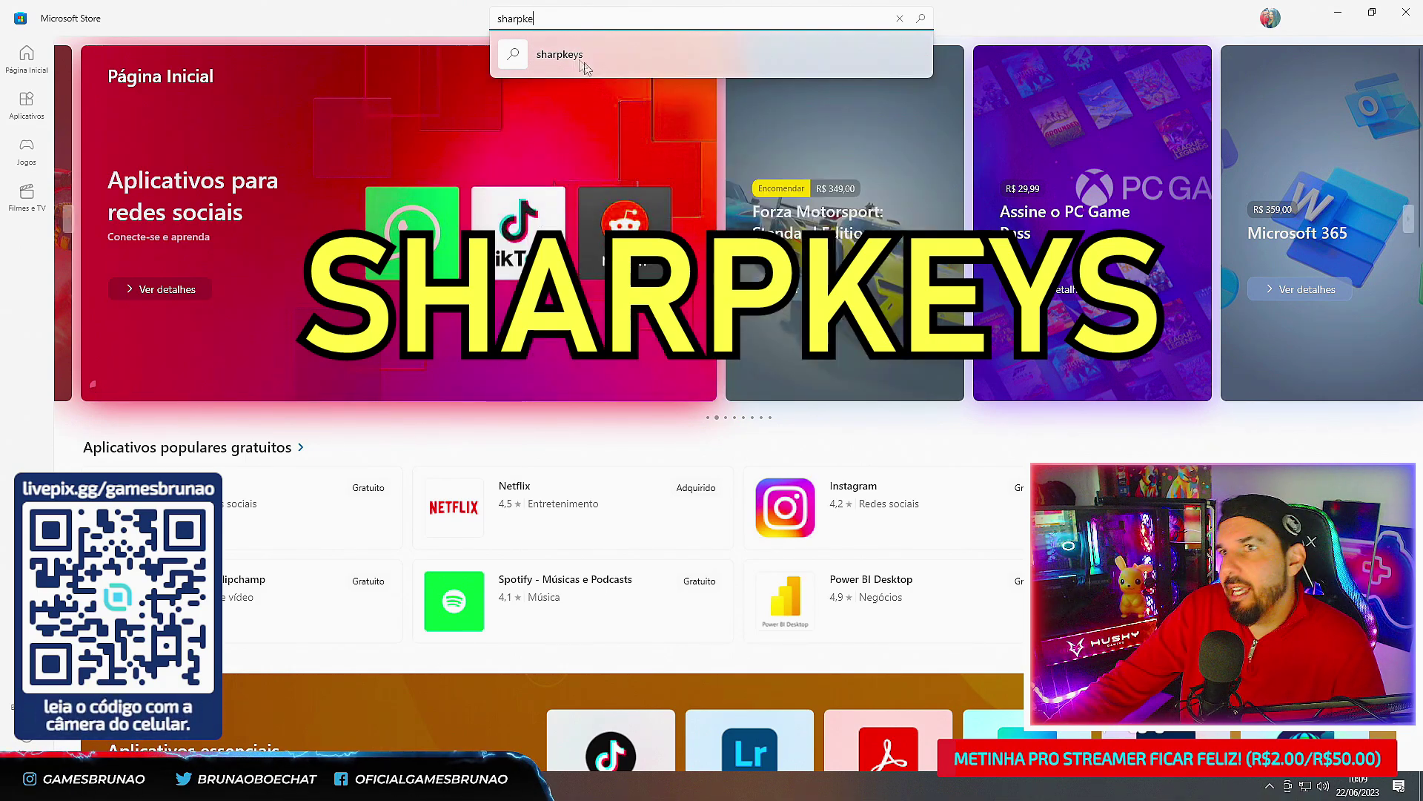
click(577, 61)
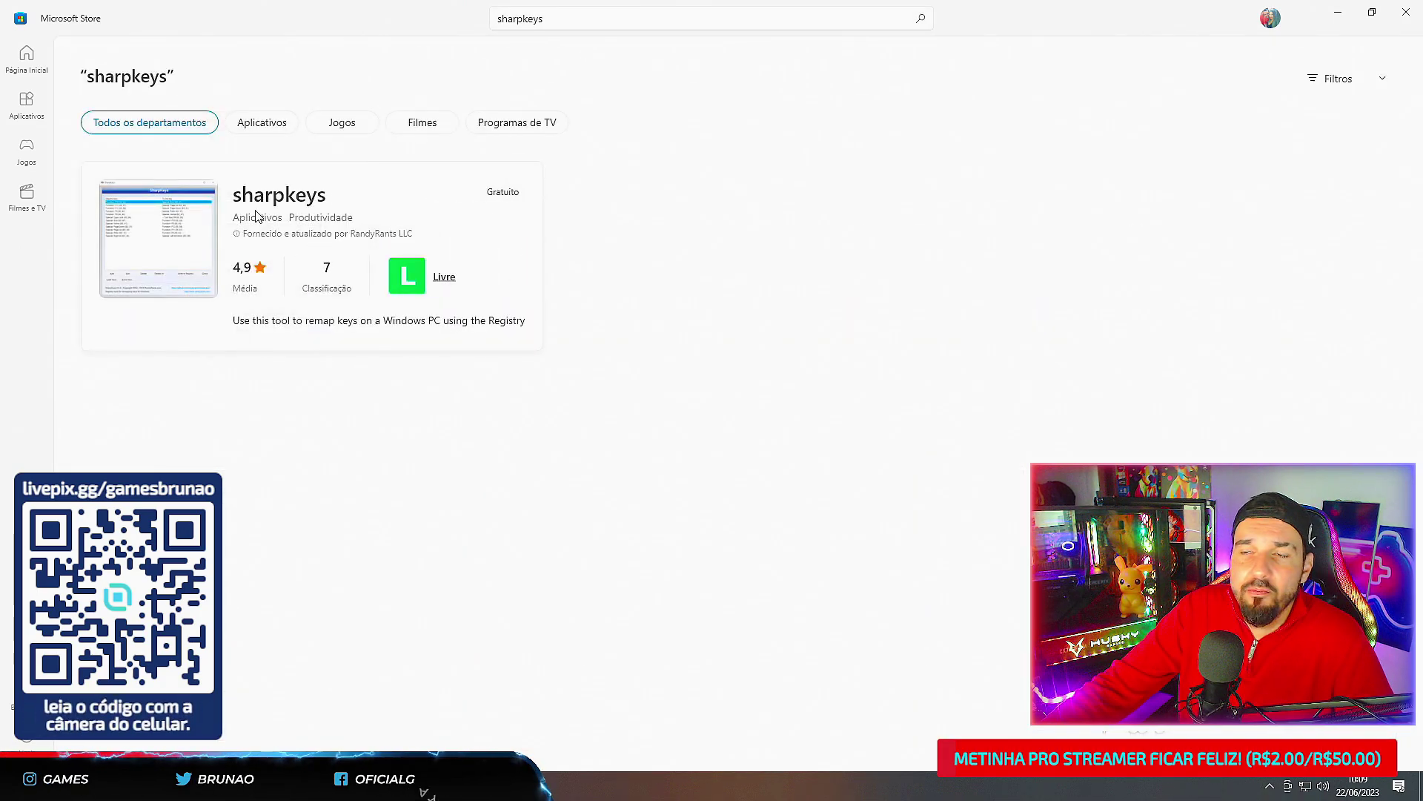
click(281, 201)
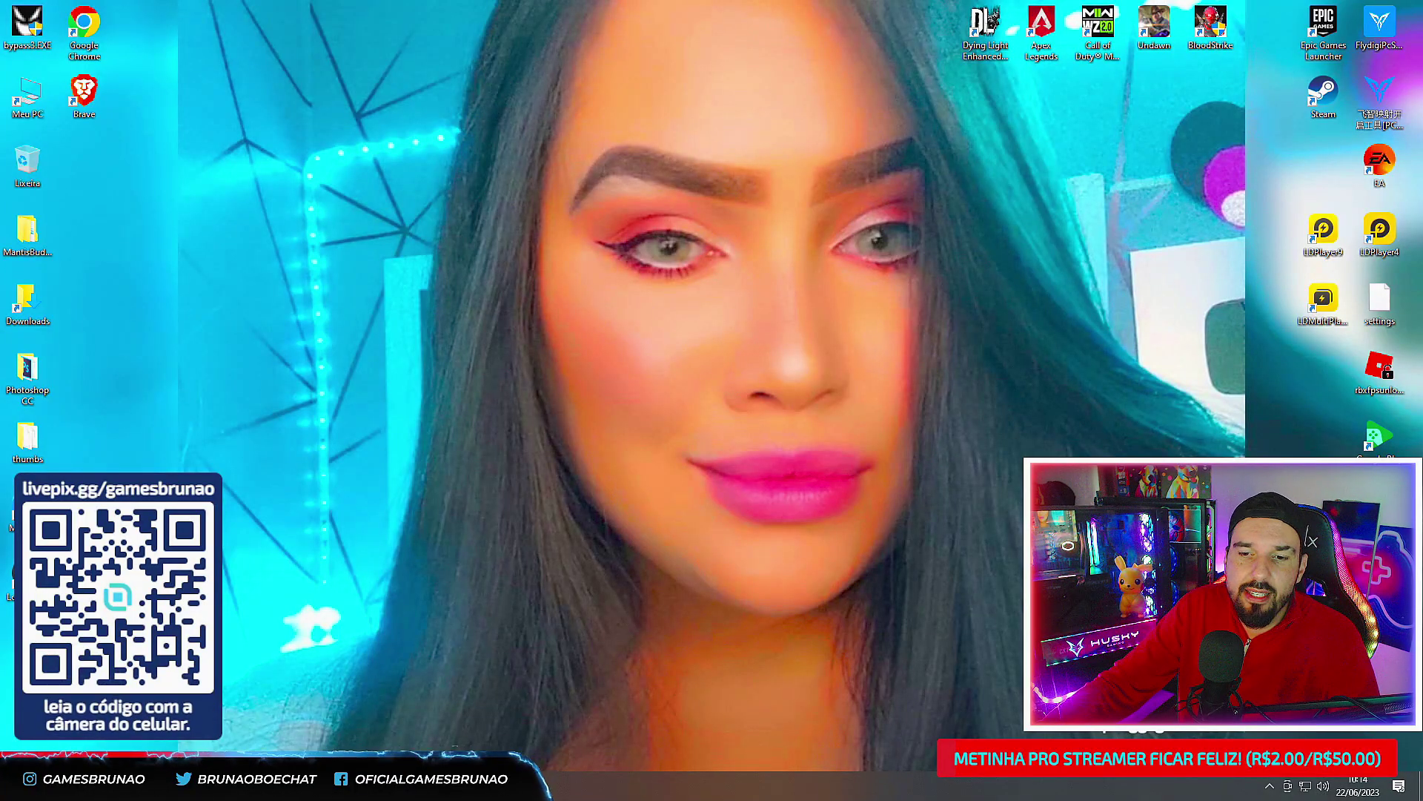
- Find and launch SharpKeys from the Windows search, allow it to make changes to the device, and reposition its window
key(super+s)
text(sha)
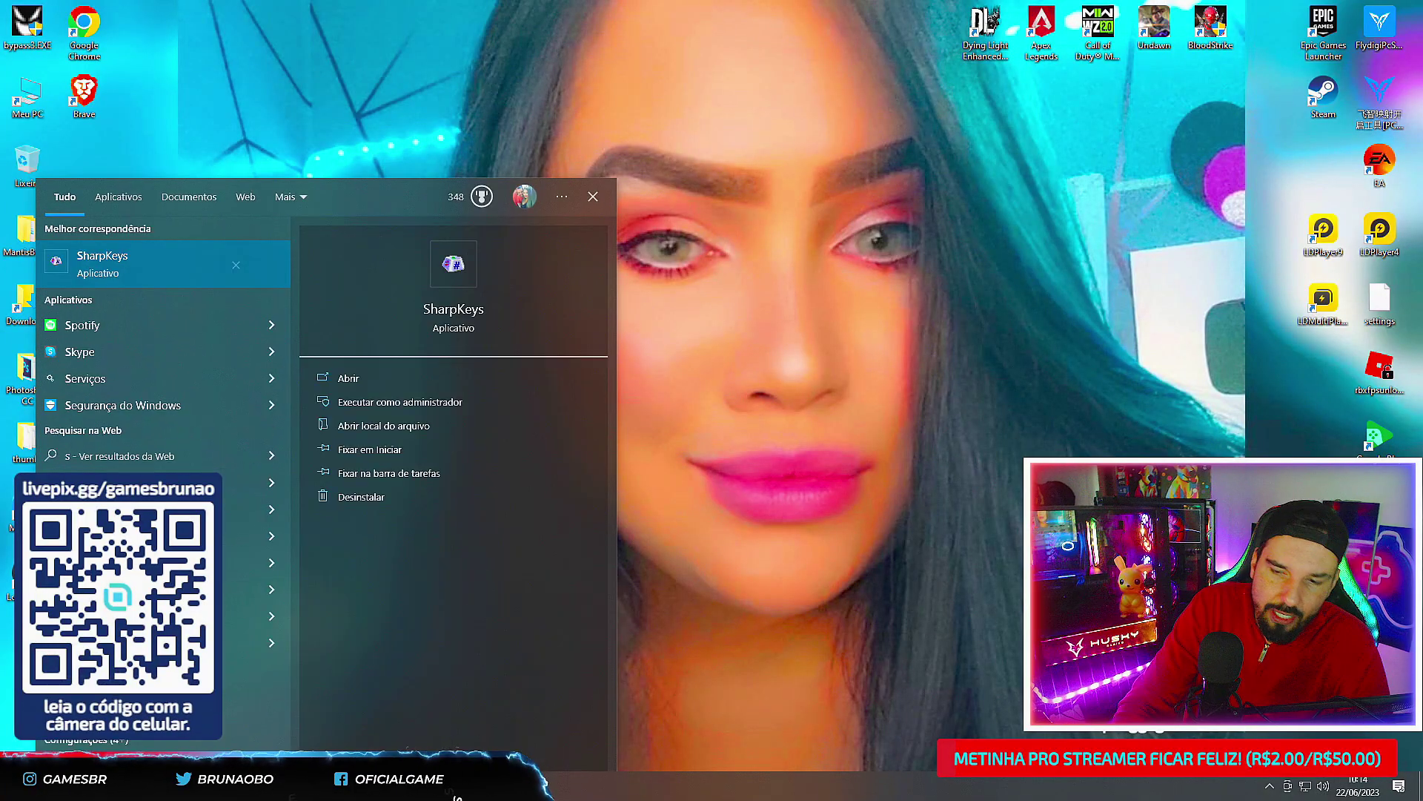
click(150, 266)
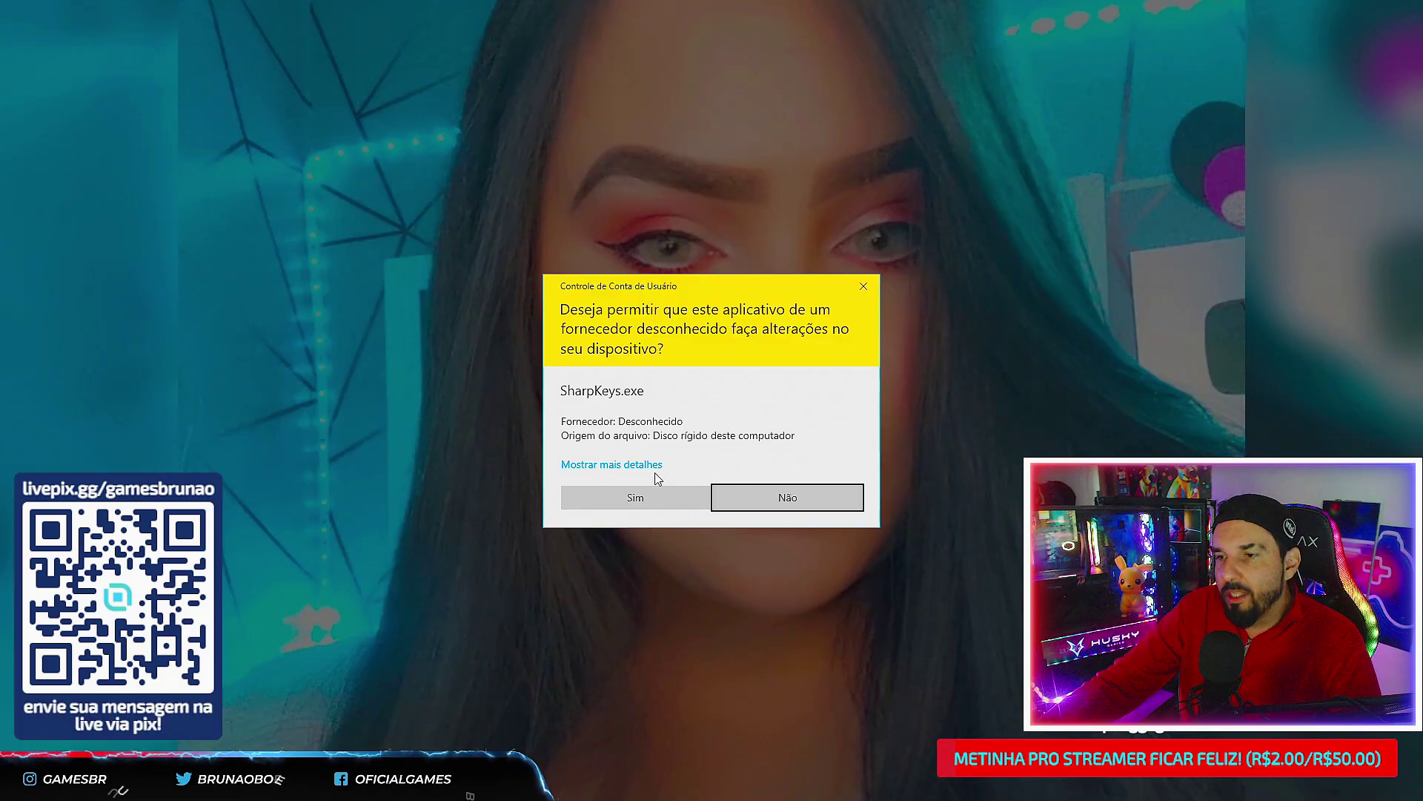
click(643, 505)
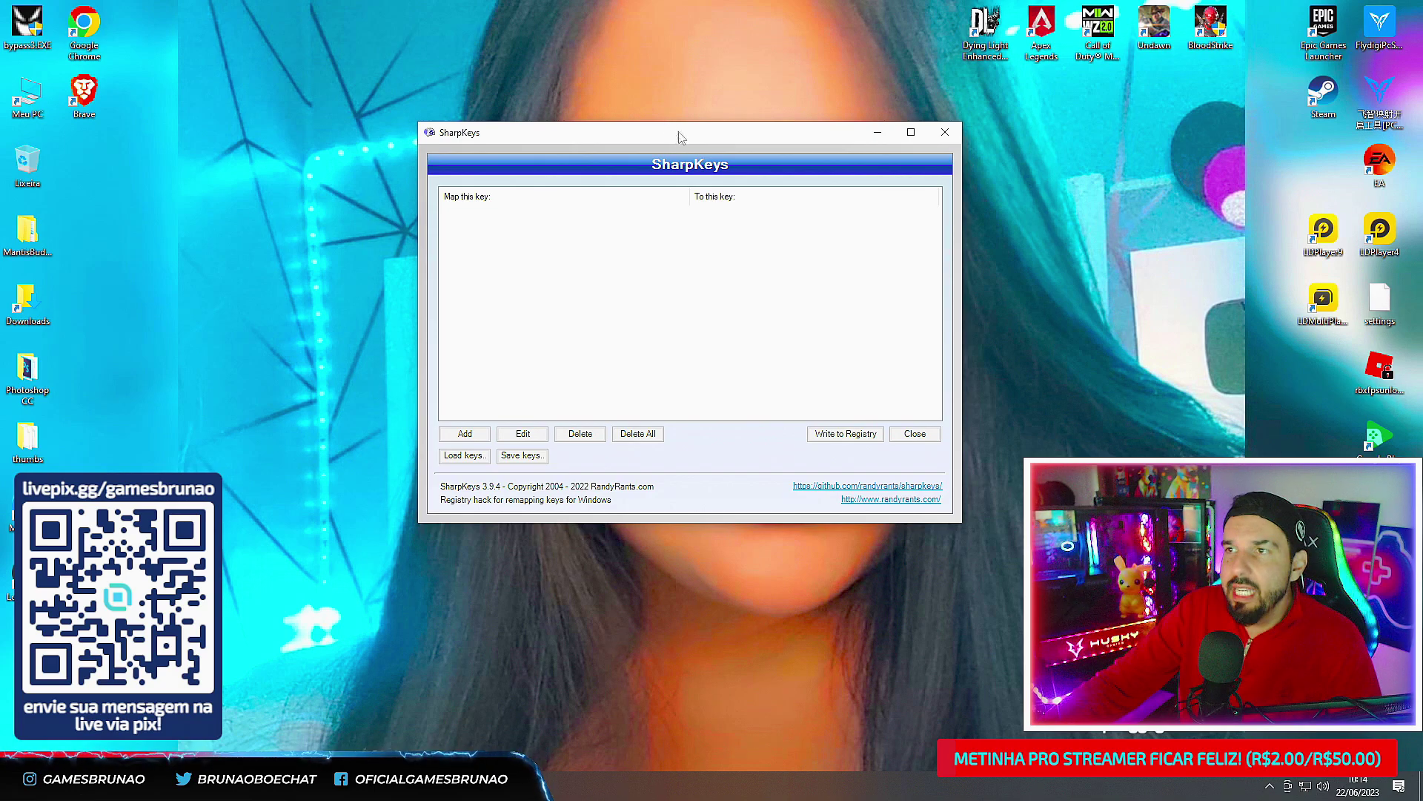
drag(683, 141, 688, 134)
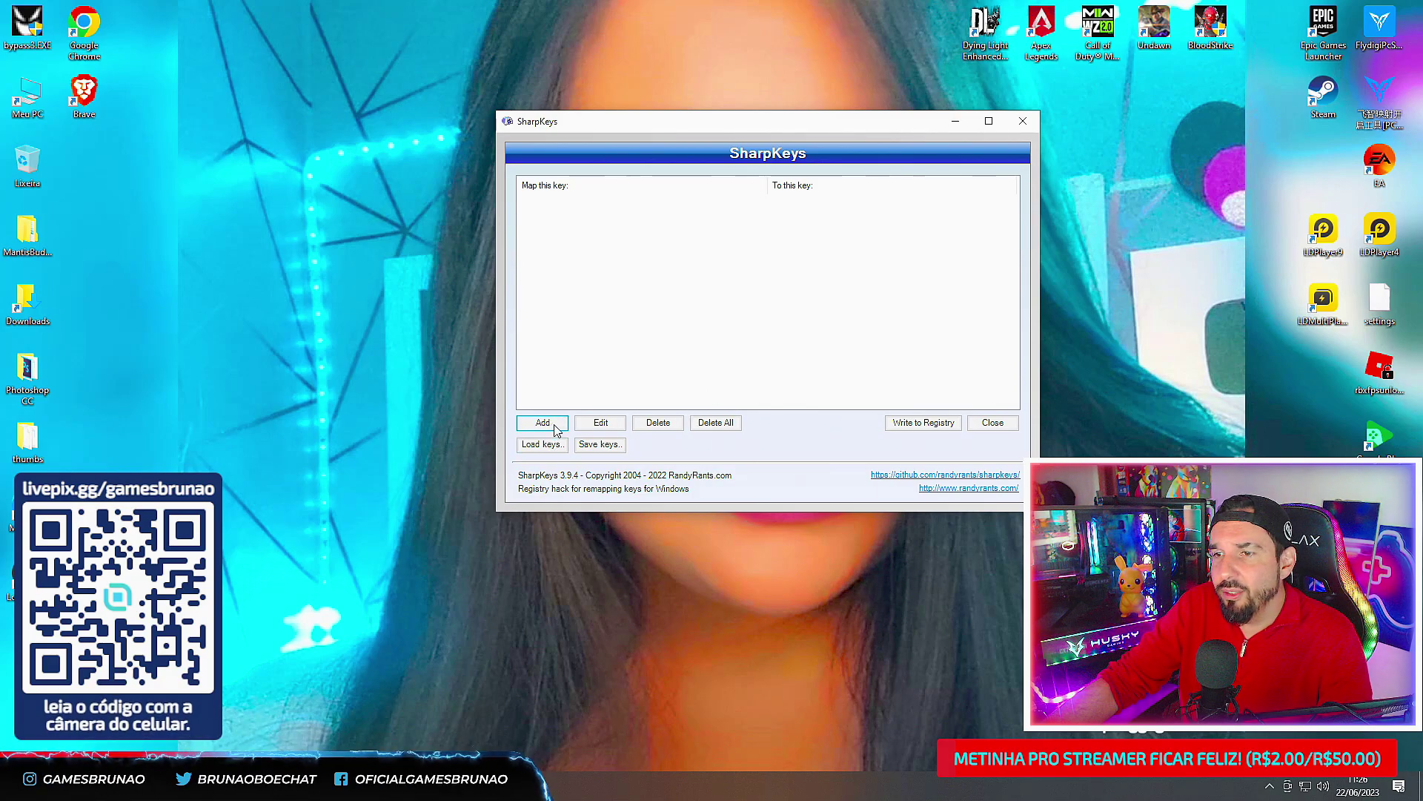
- Add a key mapping from Special: Tab (00_0F) to Key: B (00_30), capturing both keys from the keyboard
click(556, 429)
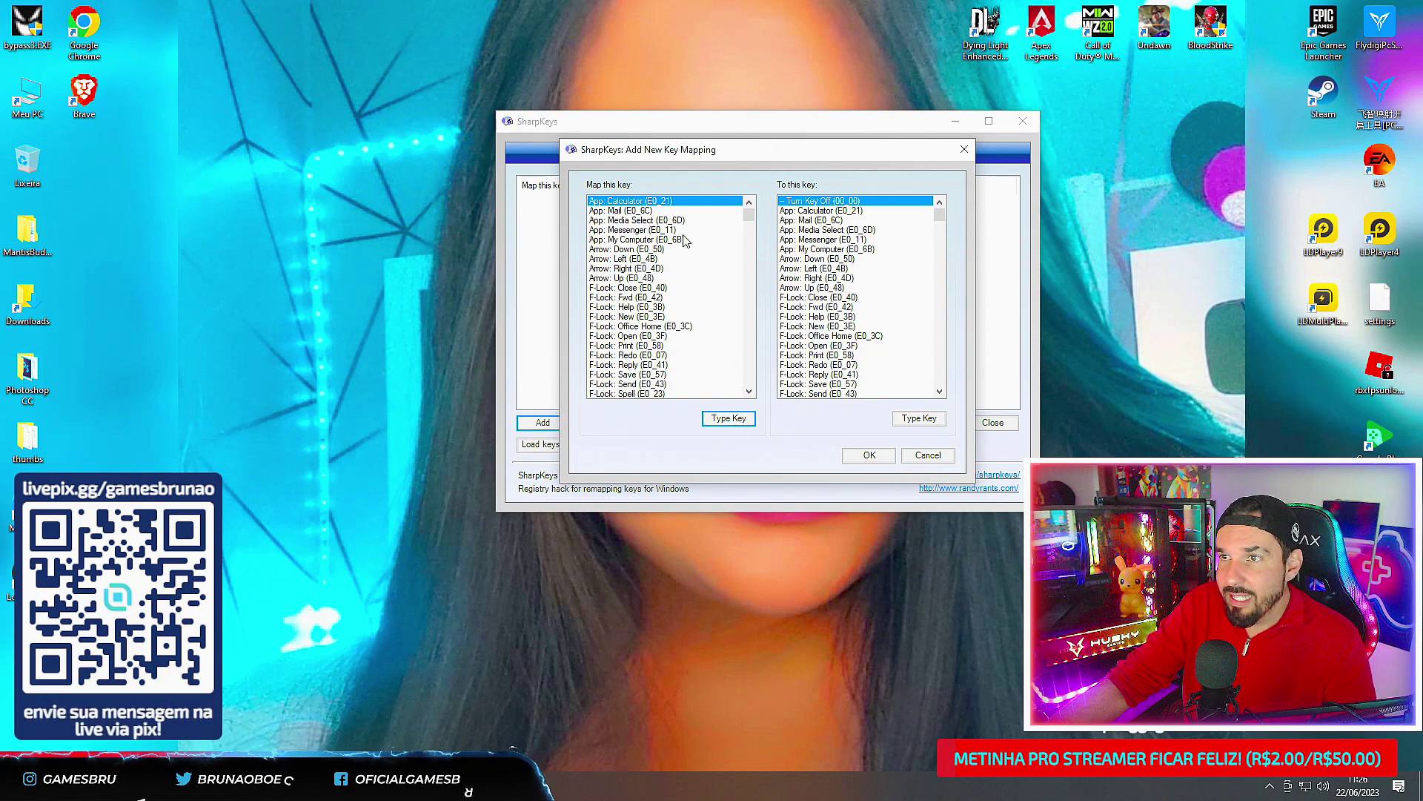
click(727, 425)
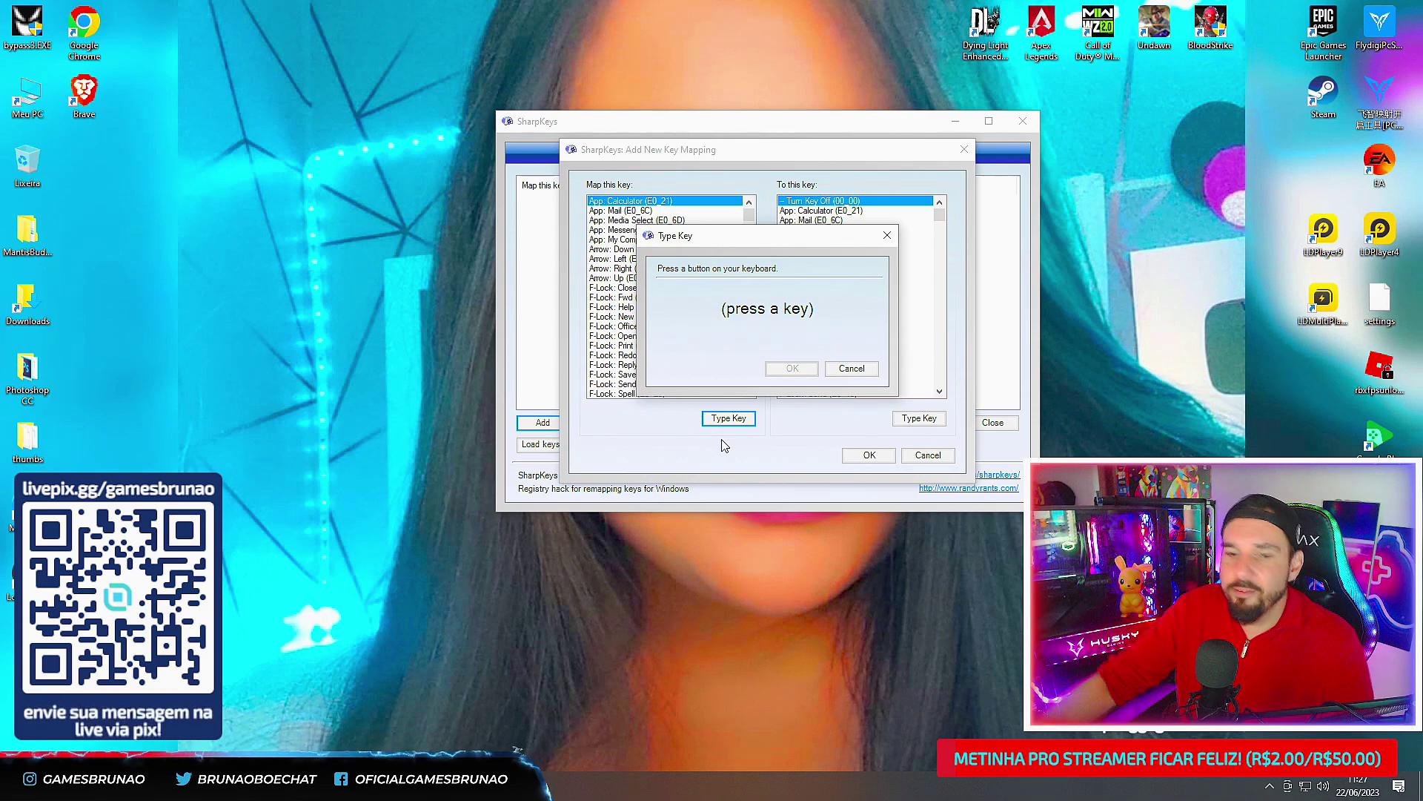
key(Tab)
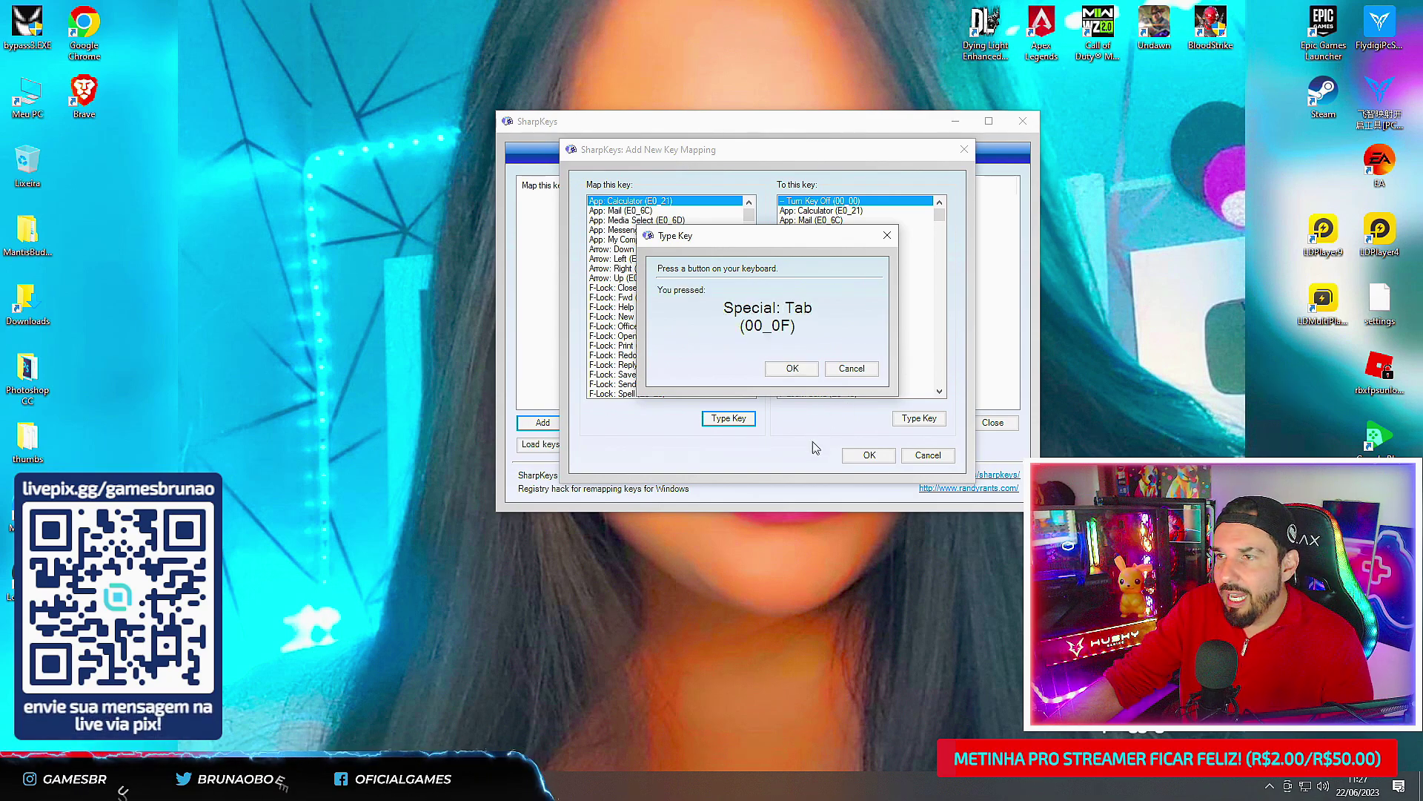
click(800, 373)
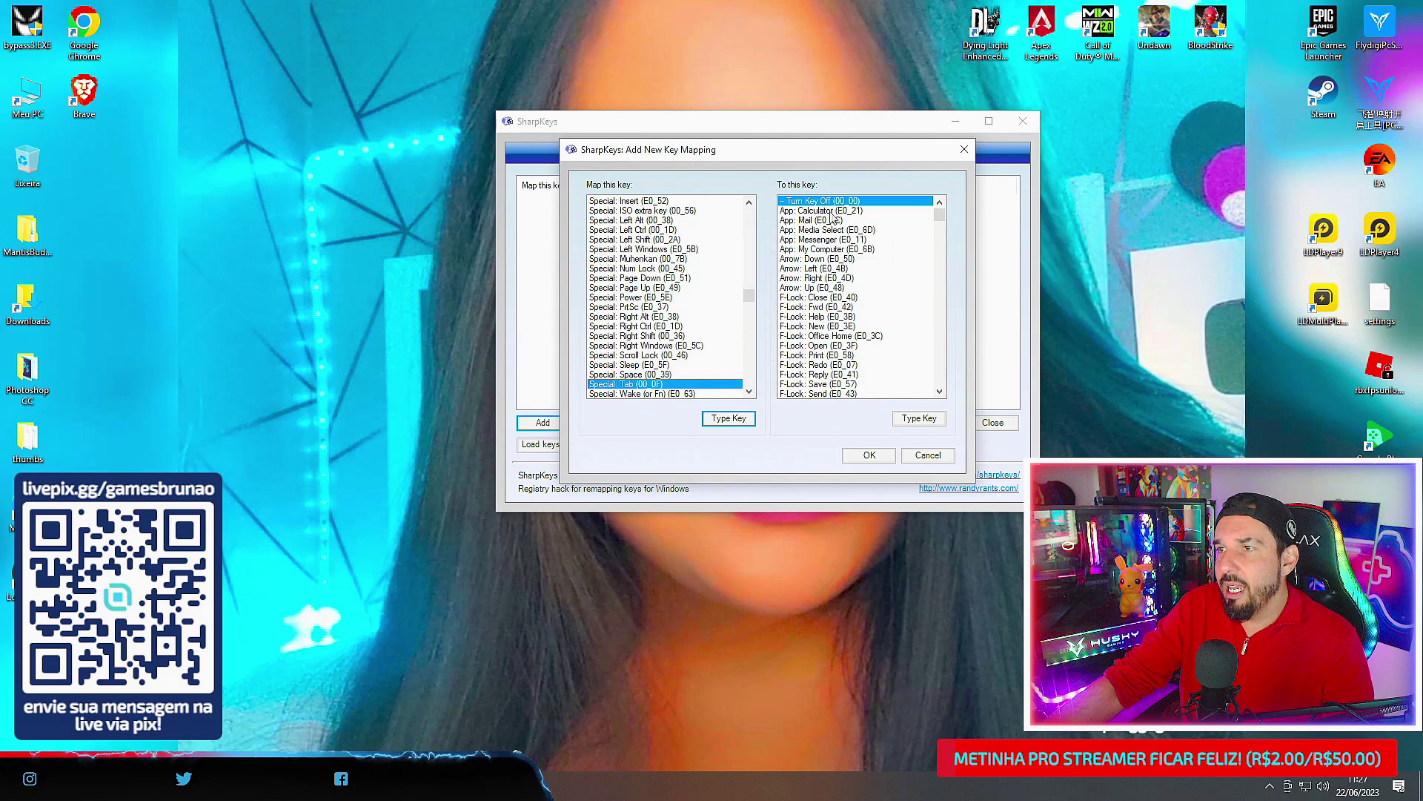
click(919, 419)
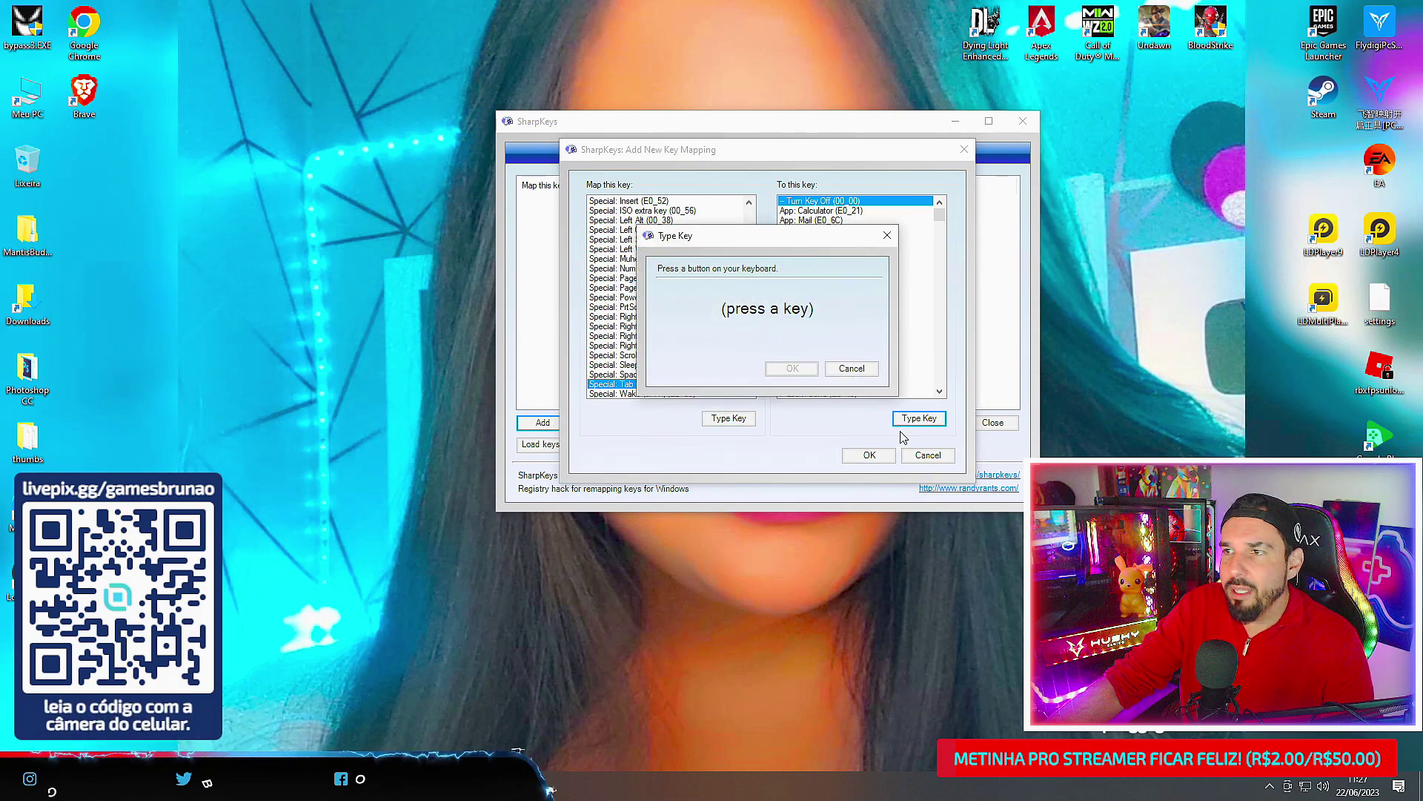
key(b)
click(792, 369)
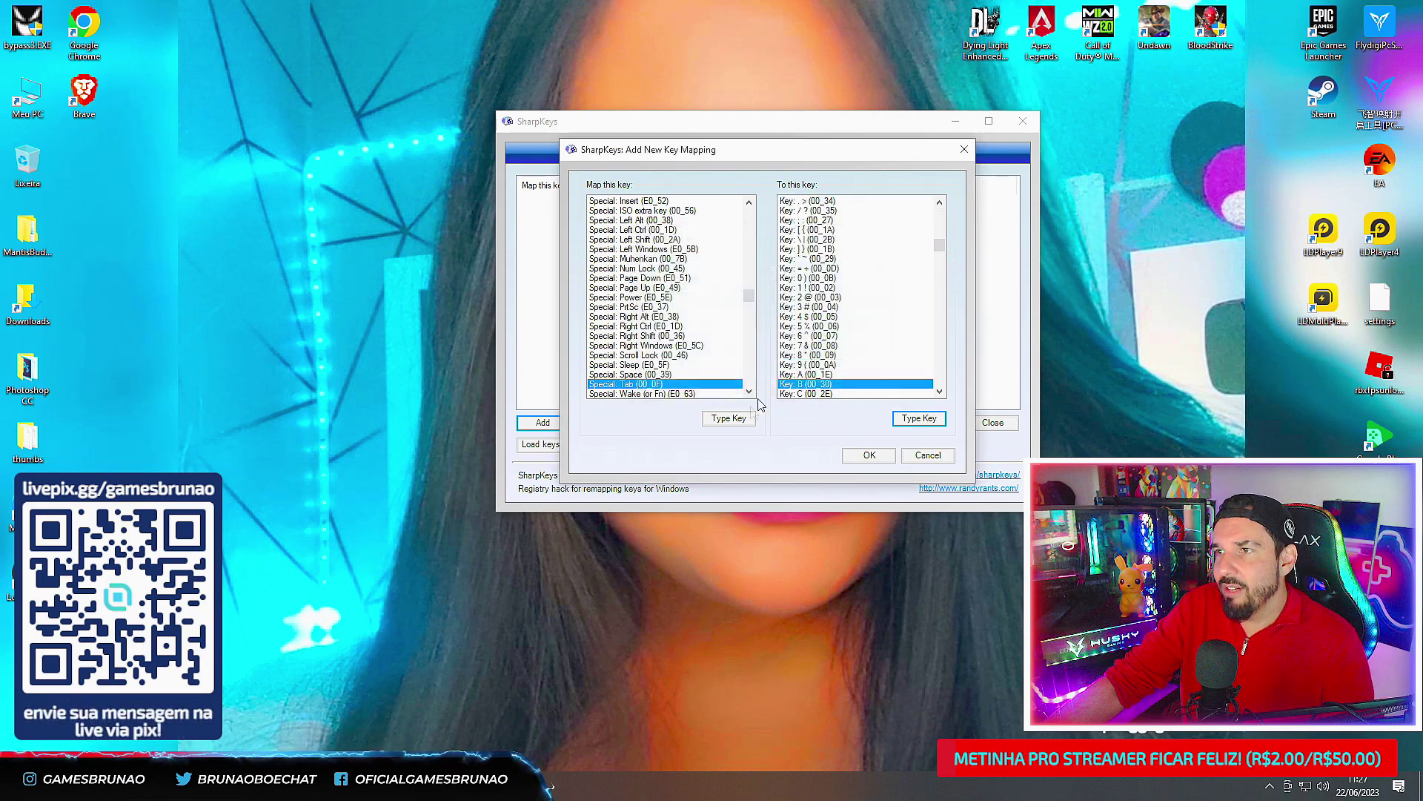
click(868, 455)
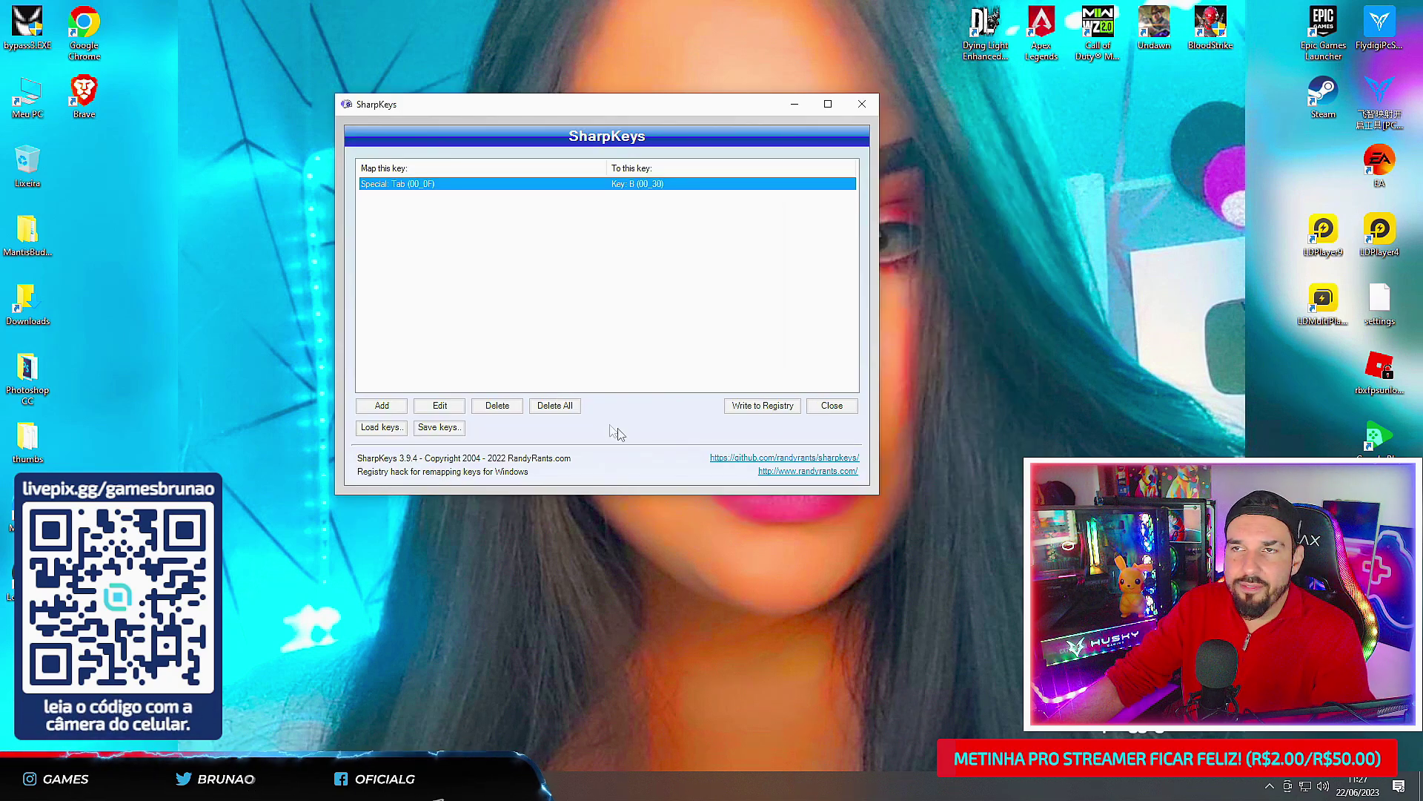
- Close SharpKeys, saving the changed key mappings to the registry
drag(571, 112, 539, 112)
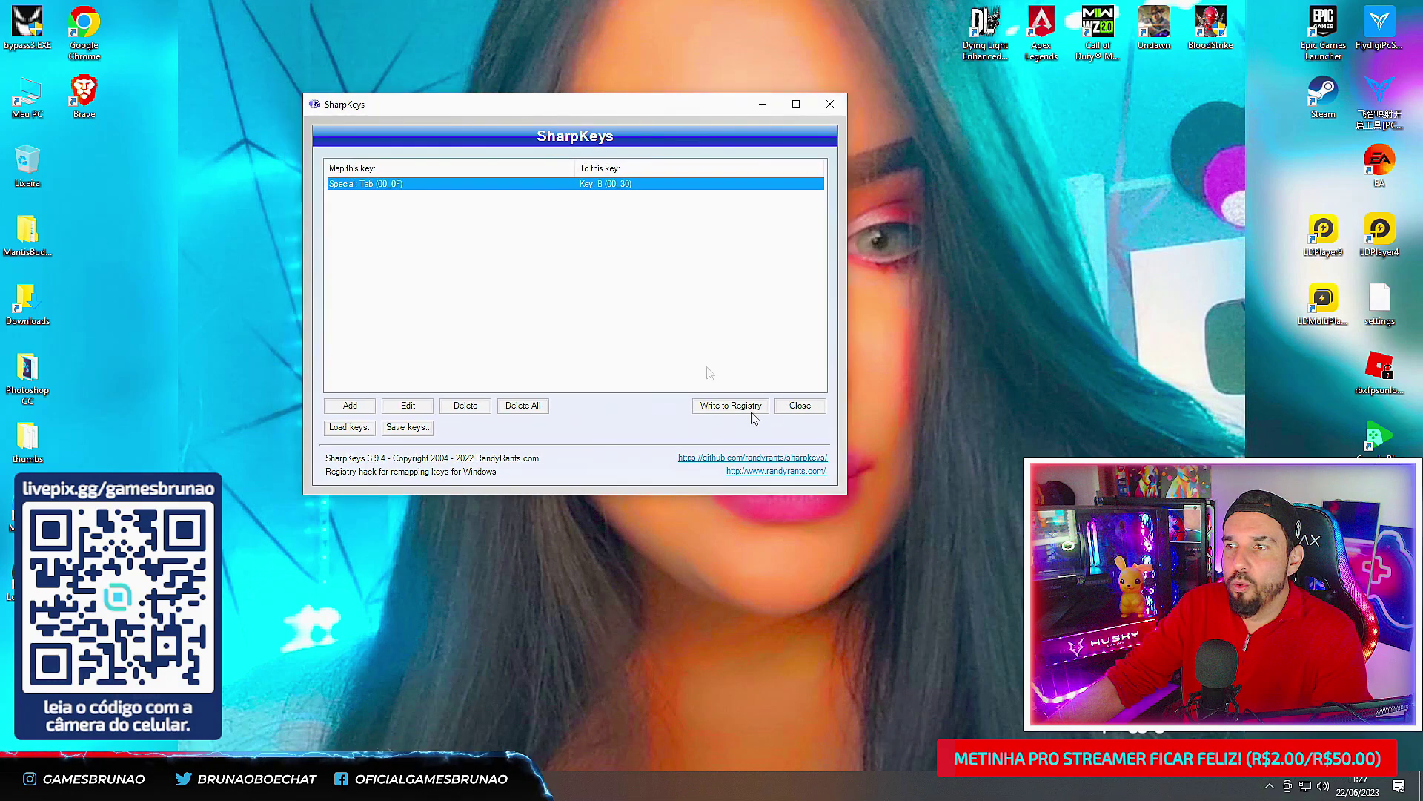
click(799, 415)
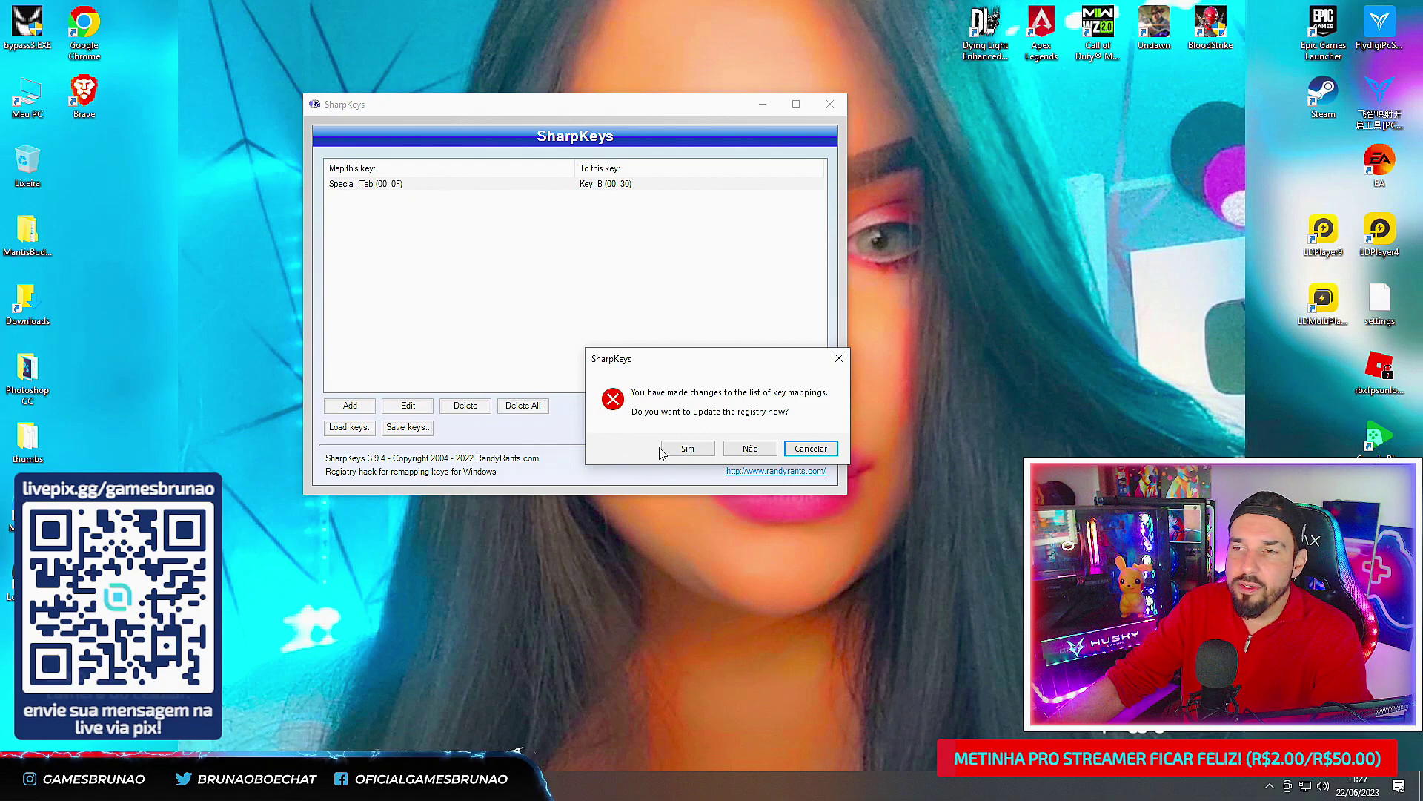
click(688, 448)
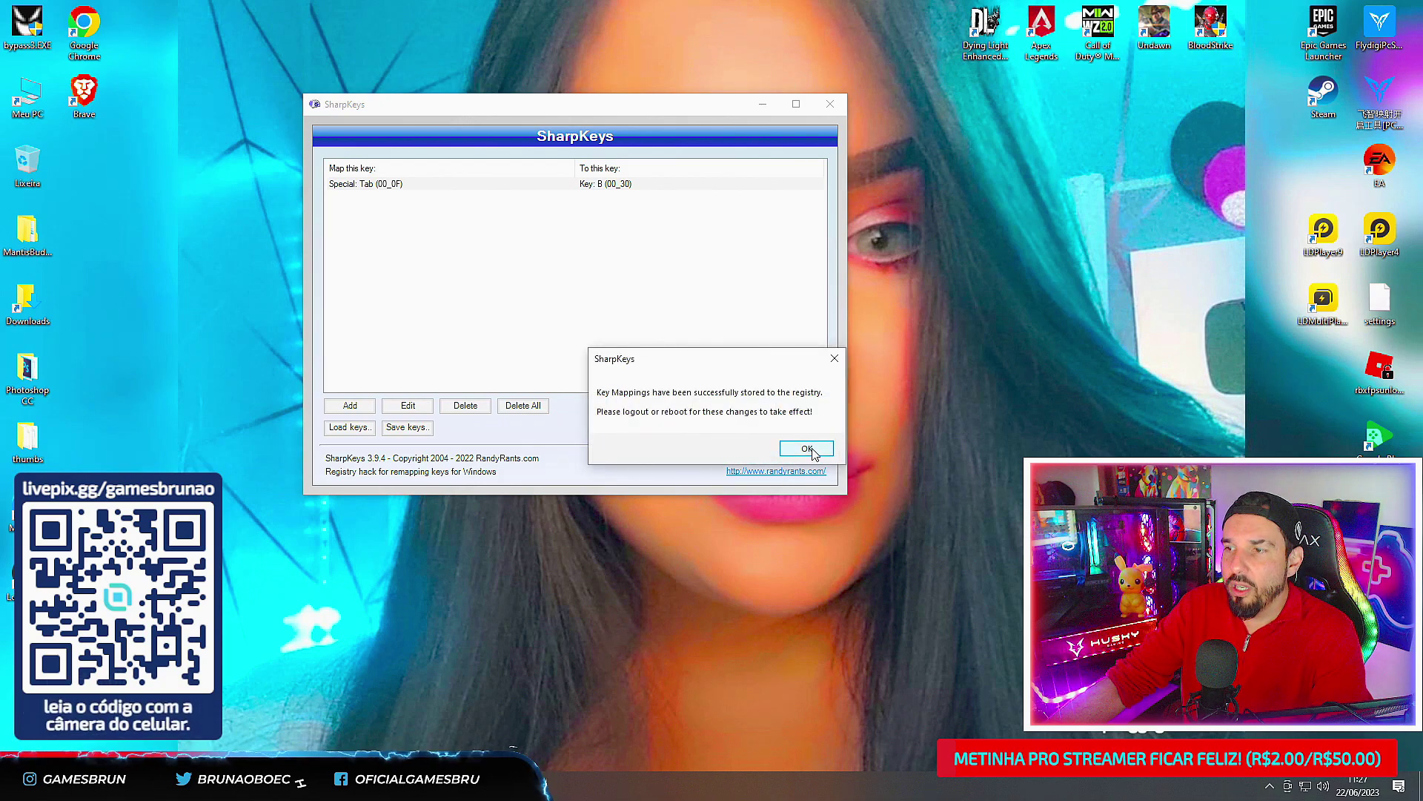
click(807, 448)
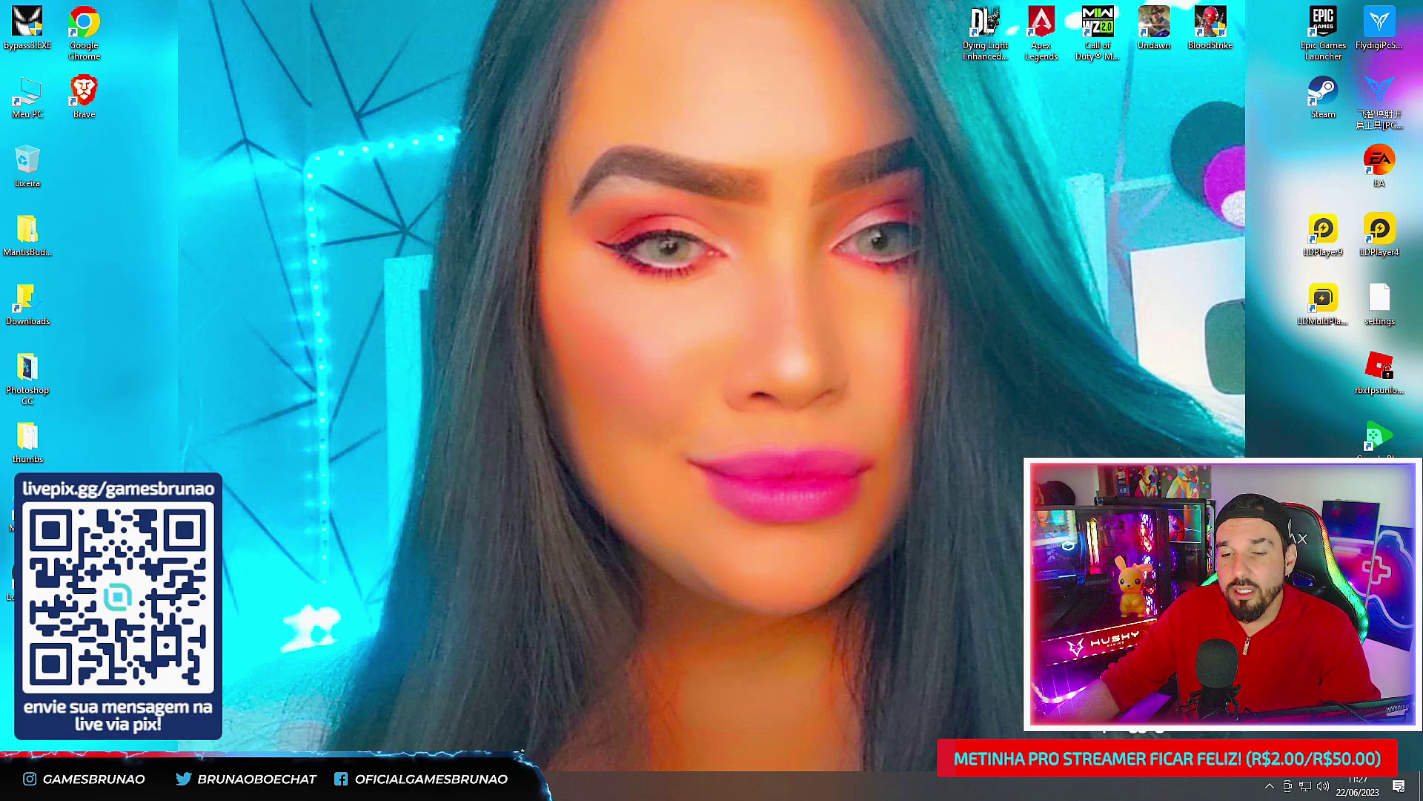
- Open a blank WordPad document and test the remapped Tab key by filling two lines with the letter b
key(super)
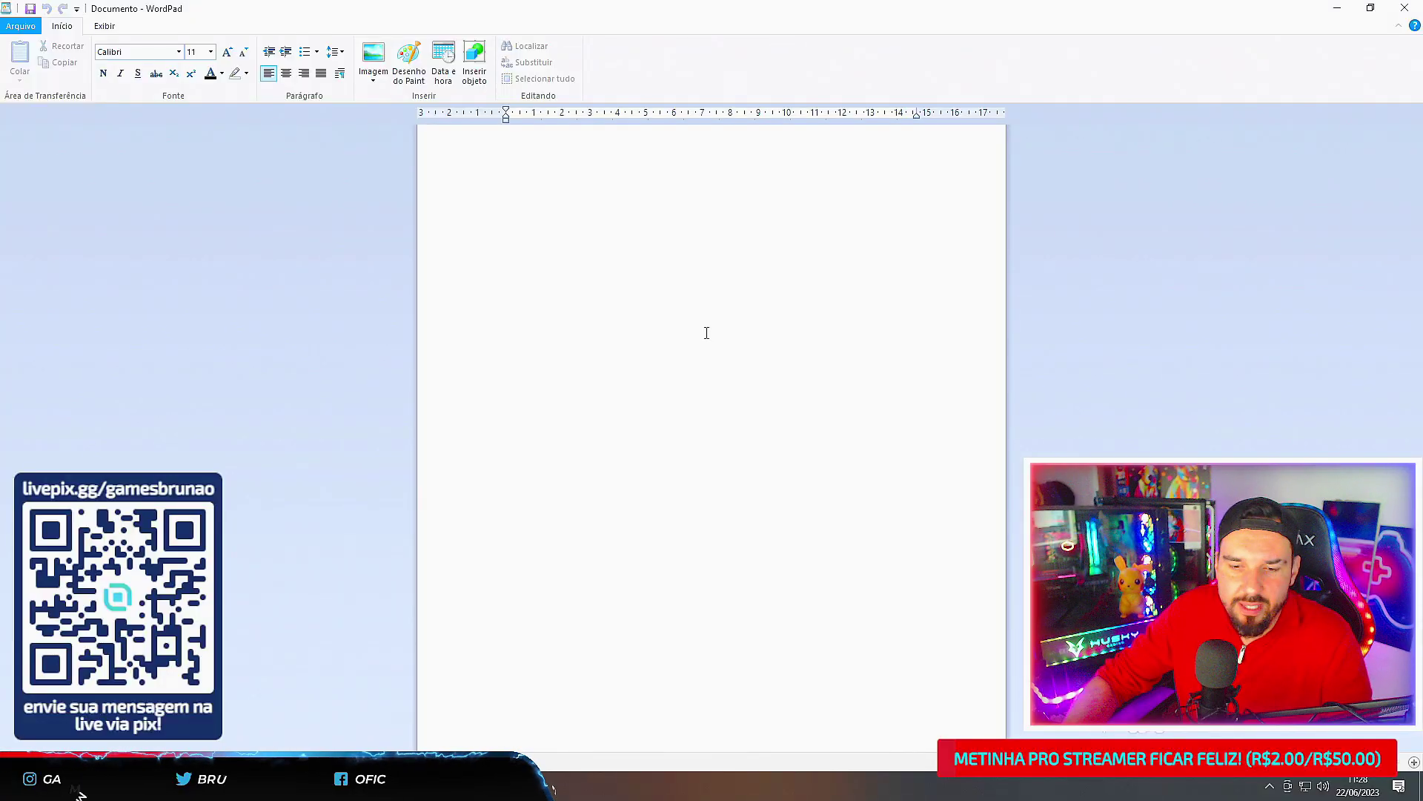
text(b)
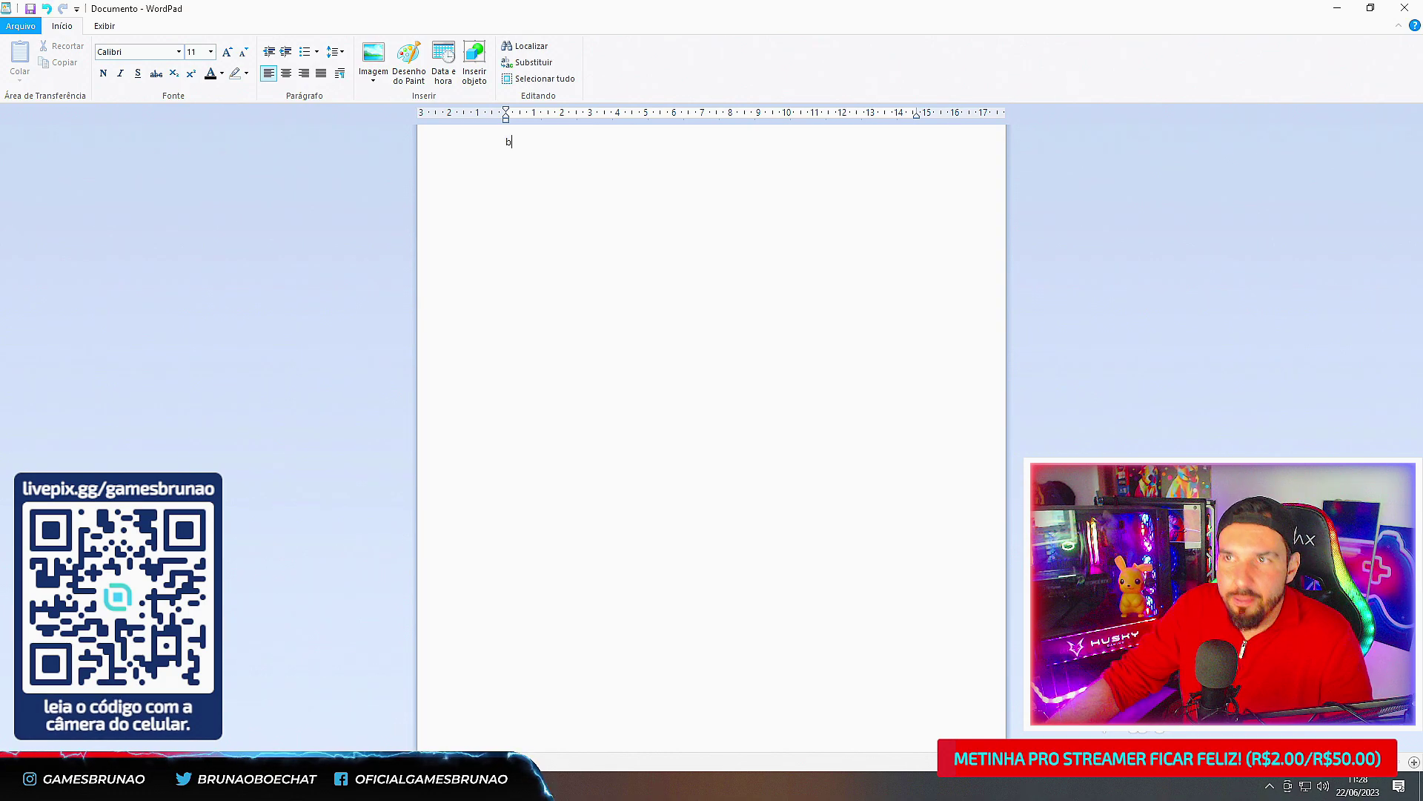
text(bbbbbbbbbbbbbbbbbbbbbbbbbbbbbbbbbbbb)
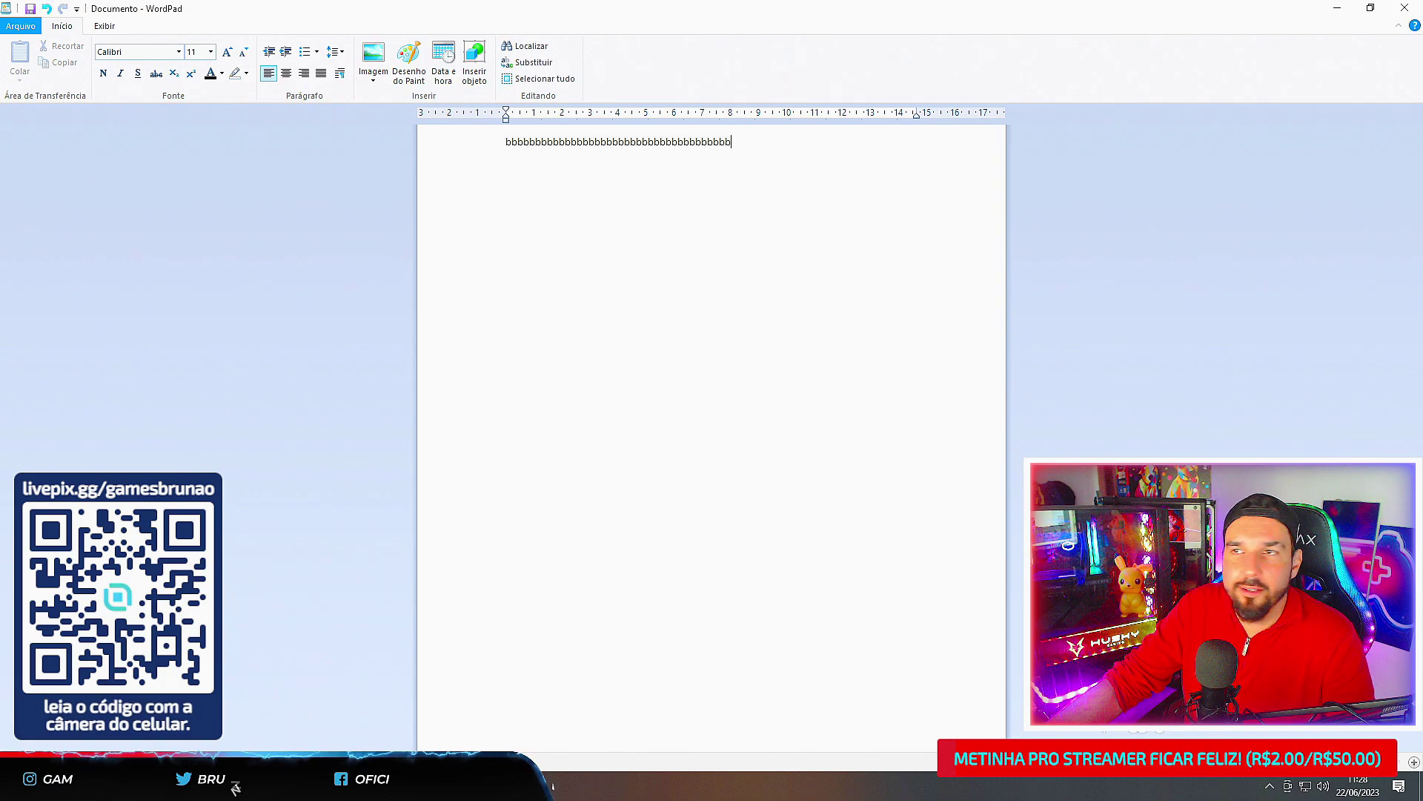
text(bbbbbbbbb)
key(Return)
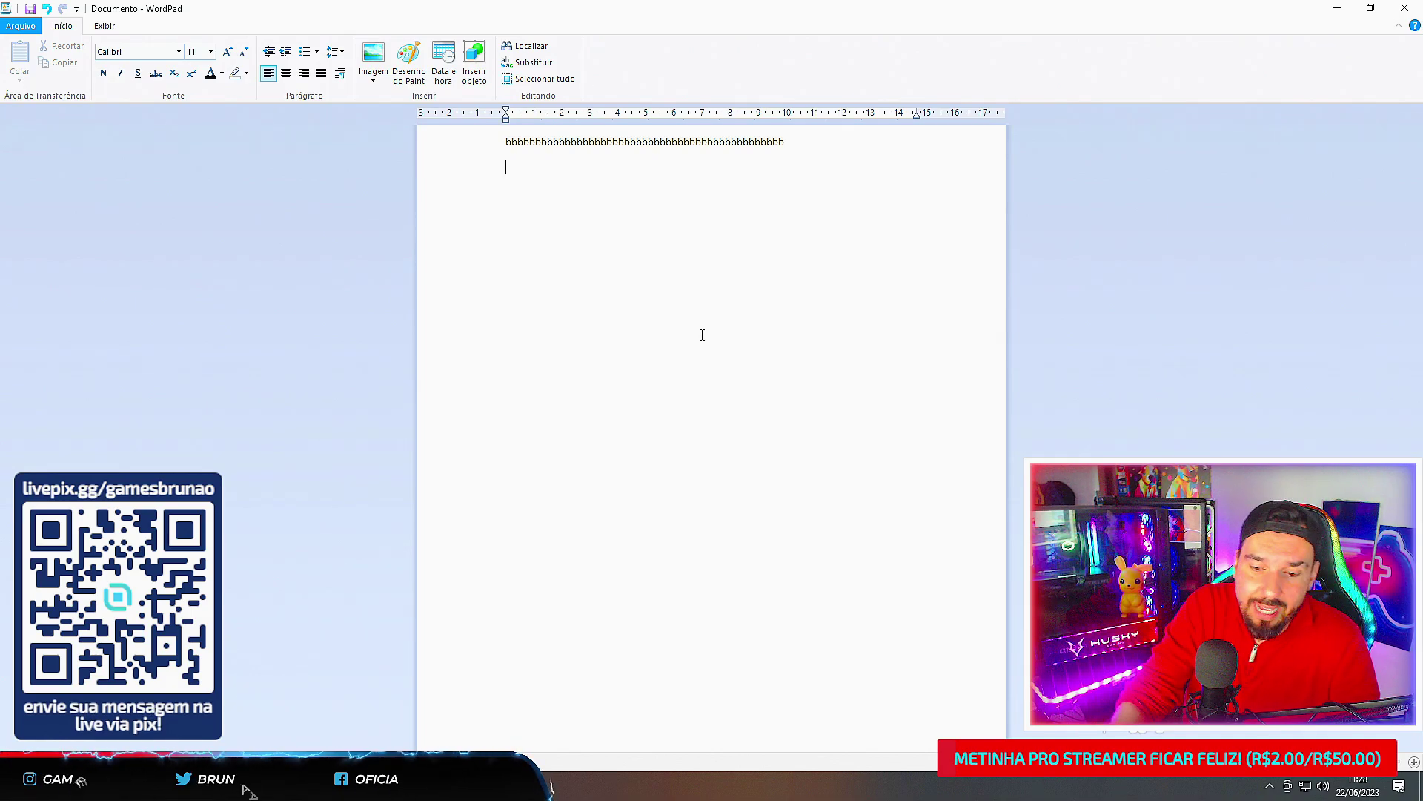
text(bbbbbbbbbbbbbbbbbbbbbbbbbbbbbbbbbbbbbbbbbb)
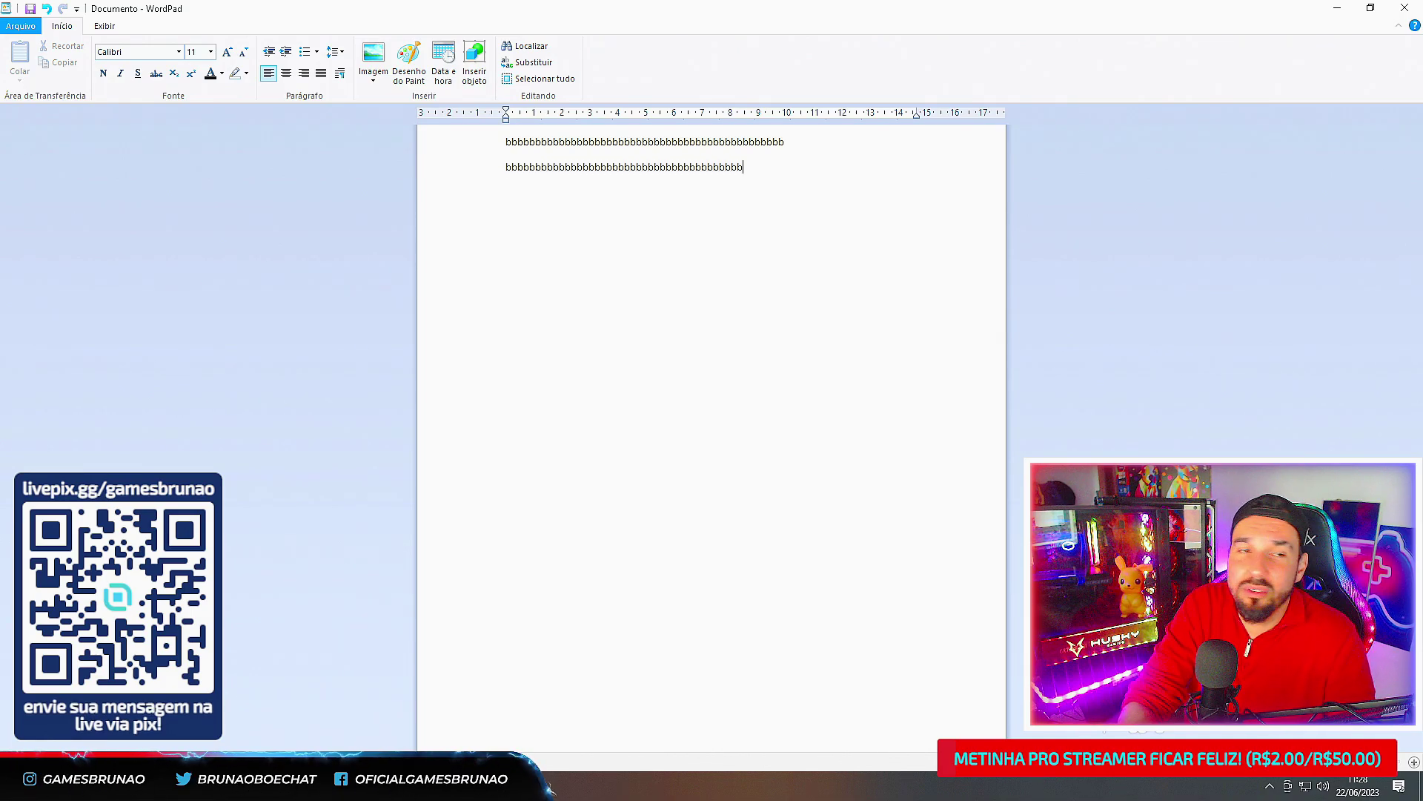
text(bbbbbbbbbbbbbbbbbbbbbbbb)
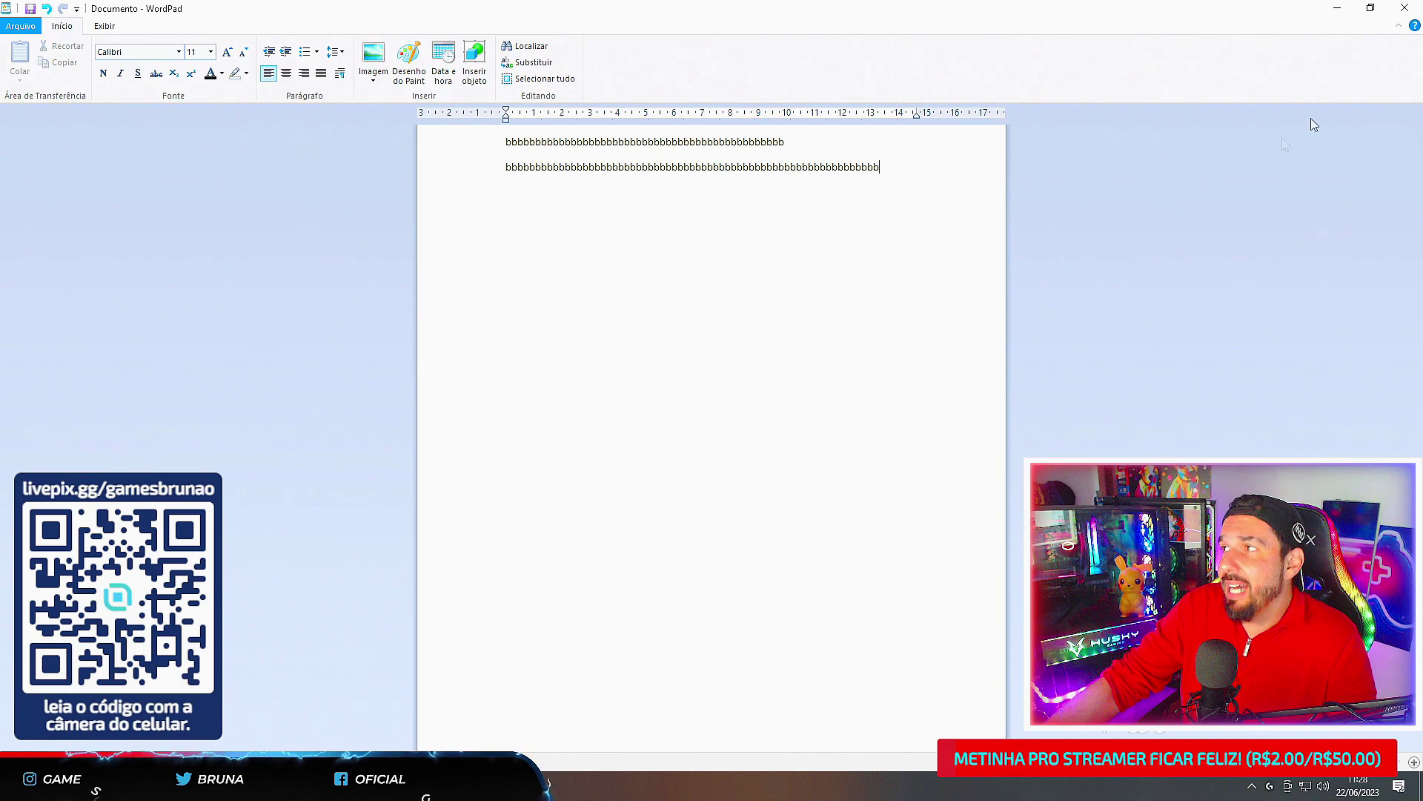
- Minimize WordPad, then find SharpKeys through the Windows search and relaunch it, allowing it to make changes to the device
click(1342, 11)
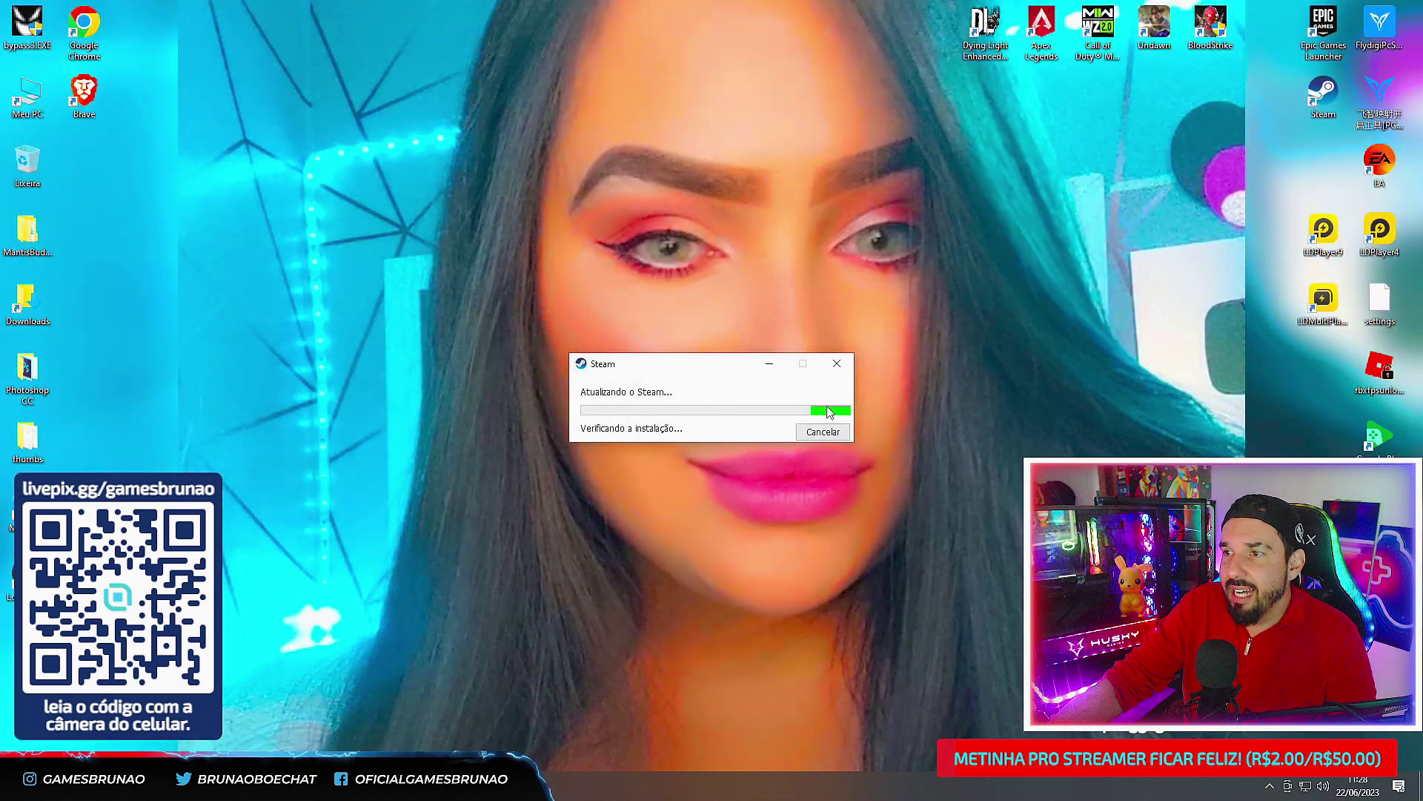
key(super)
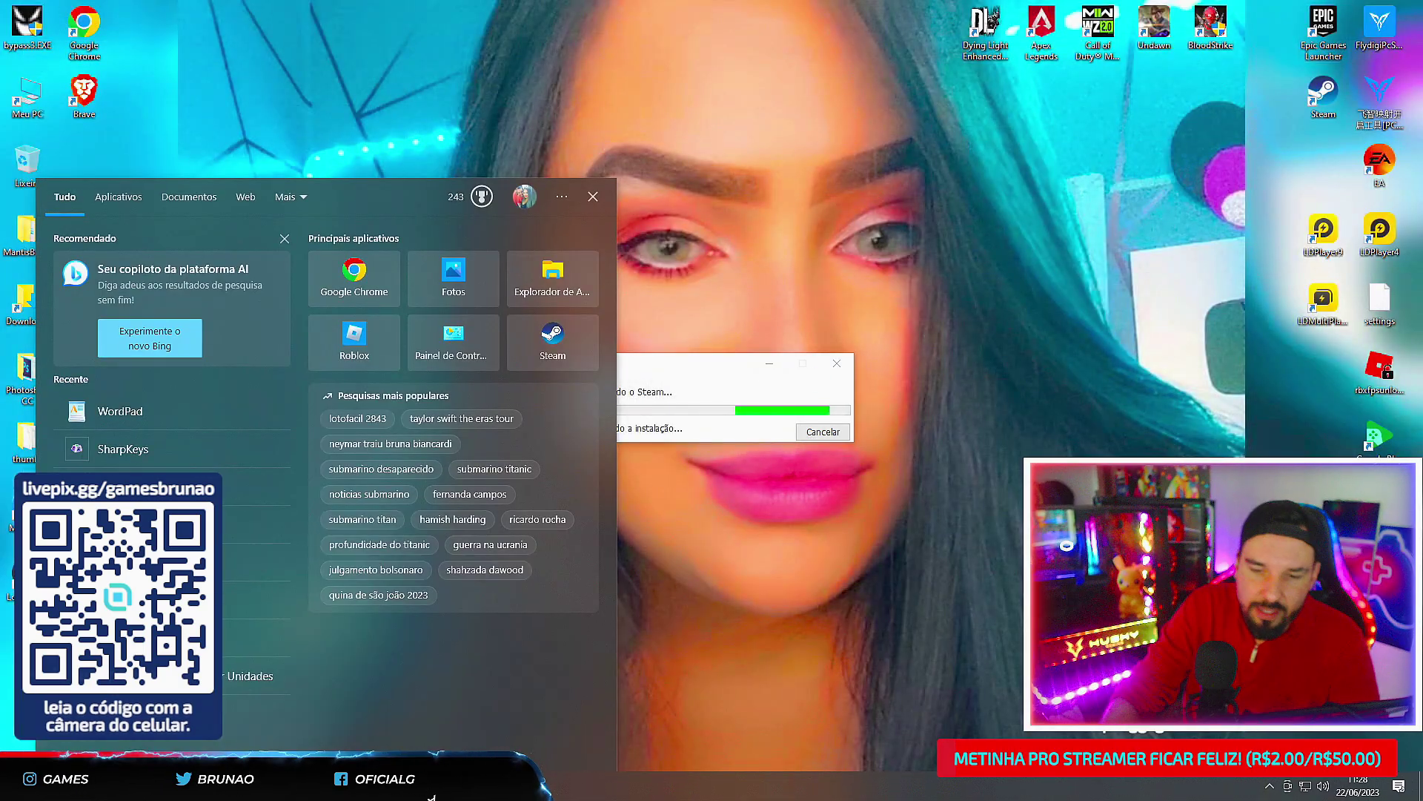
text(sha)
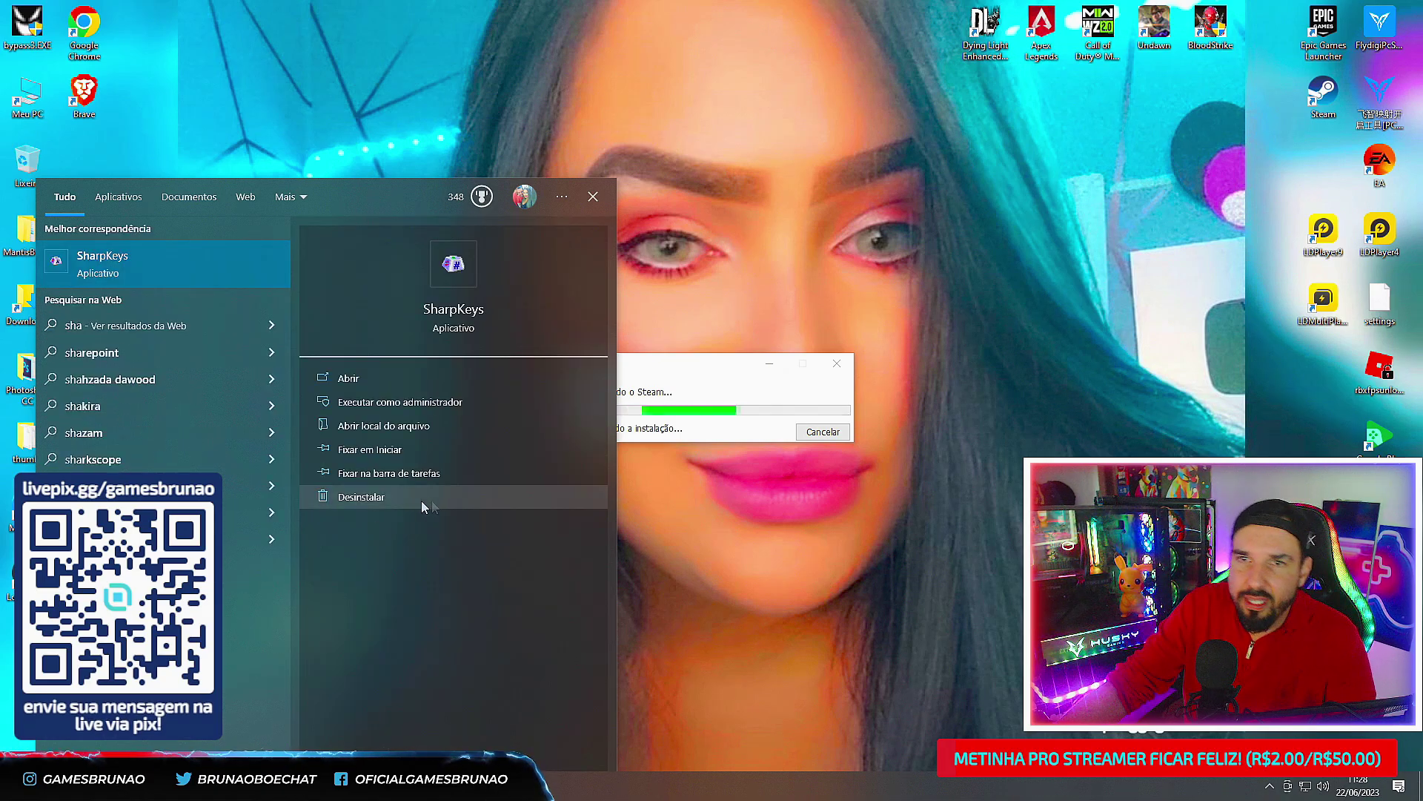
click(141, 285)
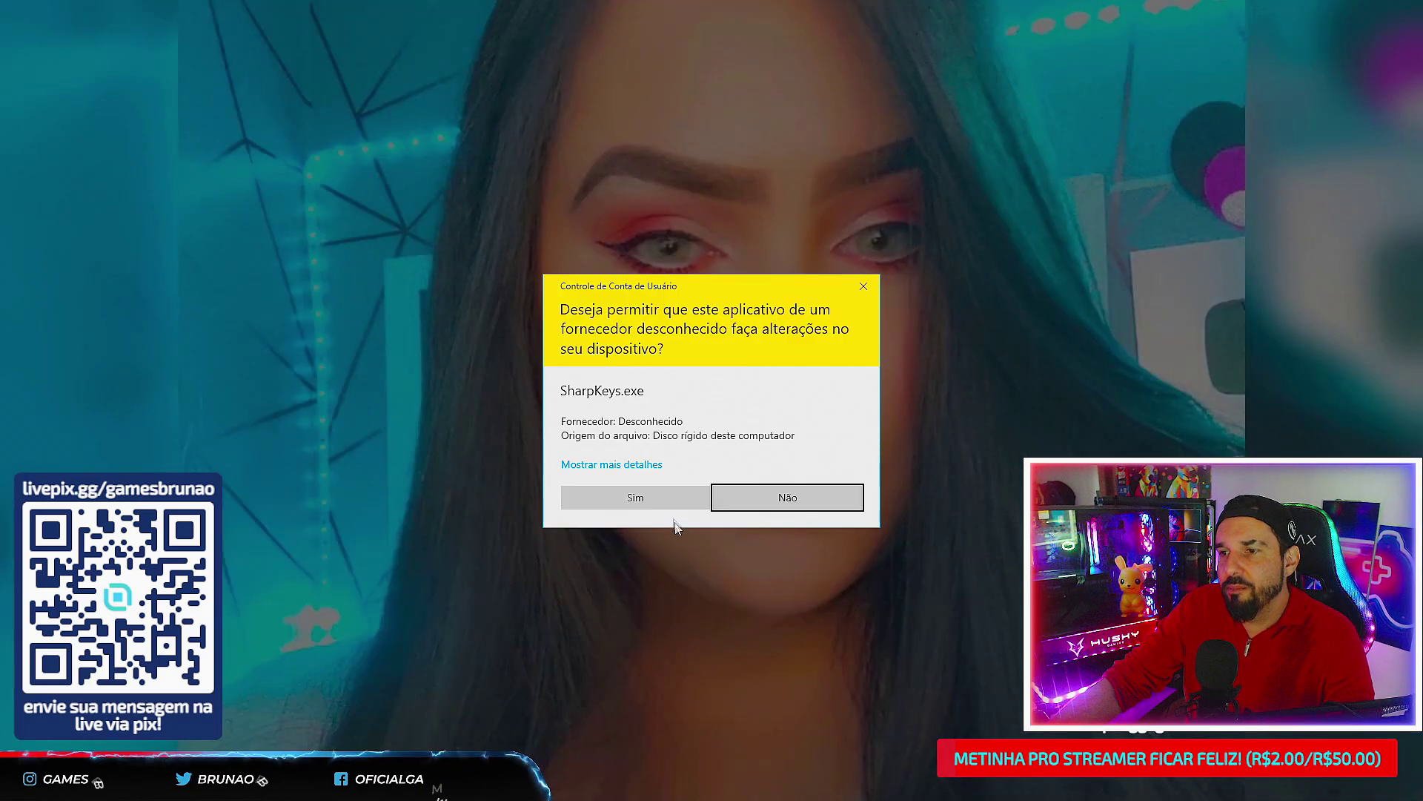
click(667, 498)
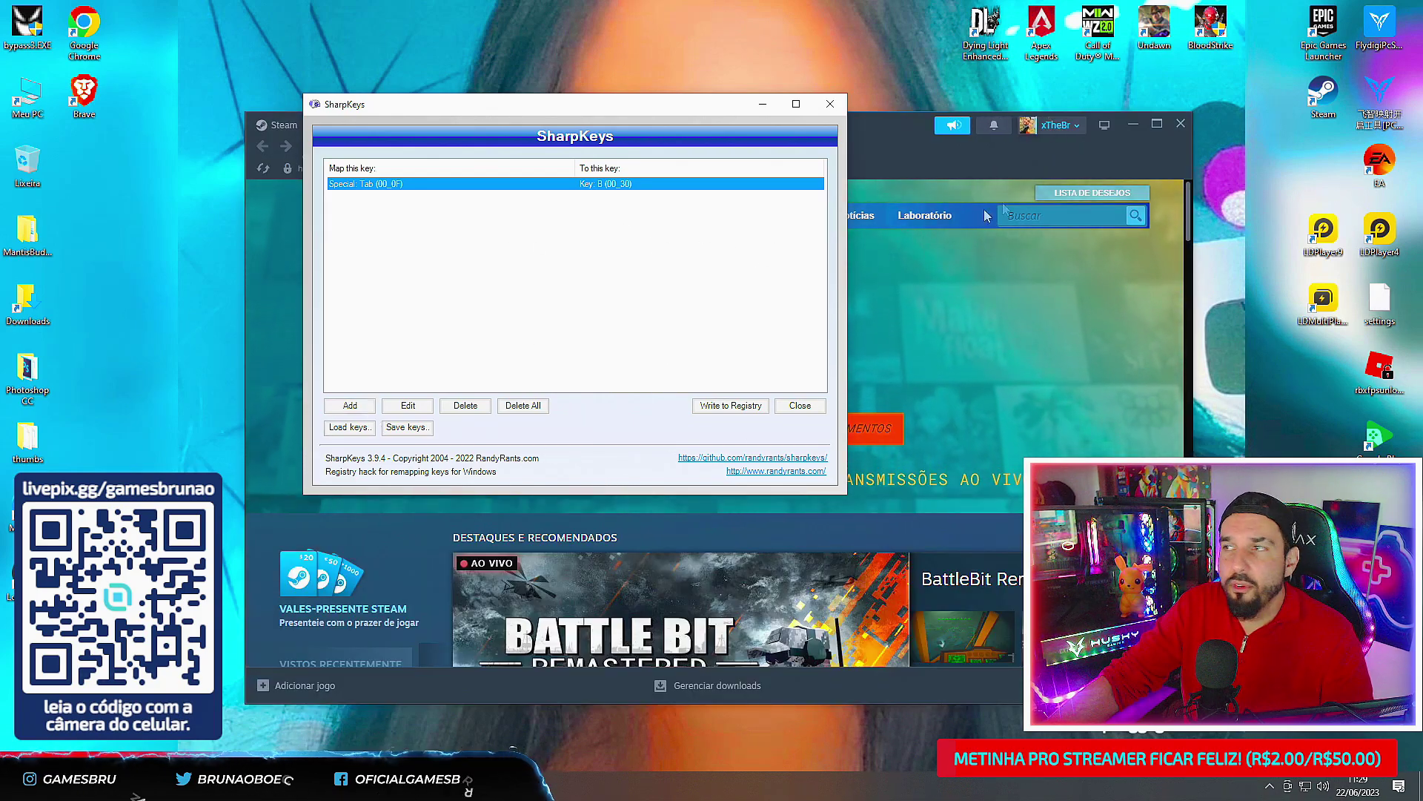
- Minimize the Steam window and add a SharpKeys mapping from Key: E (00_12) to Key: 3 # (00_04), capturing both from the keyboard
click(1132, 125)
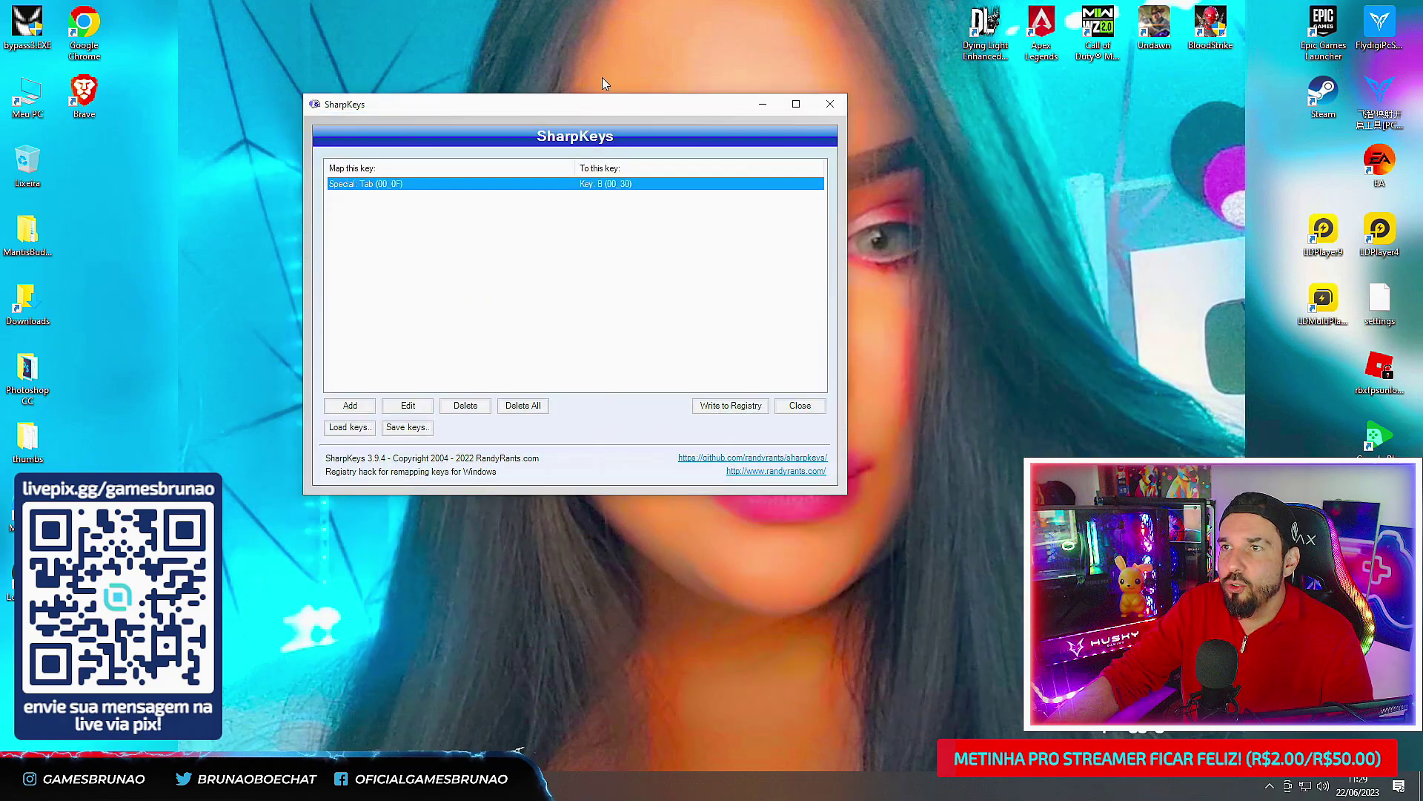
click(353, 412)
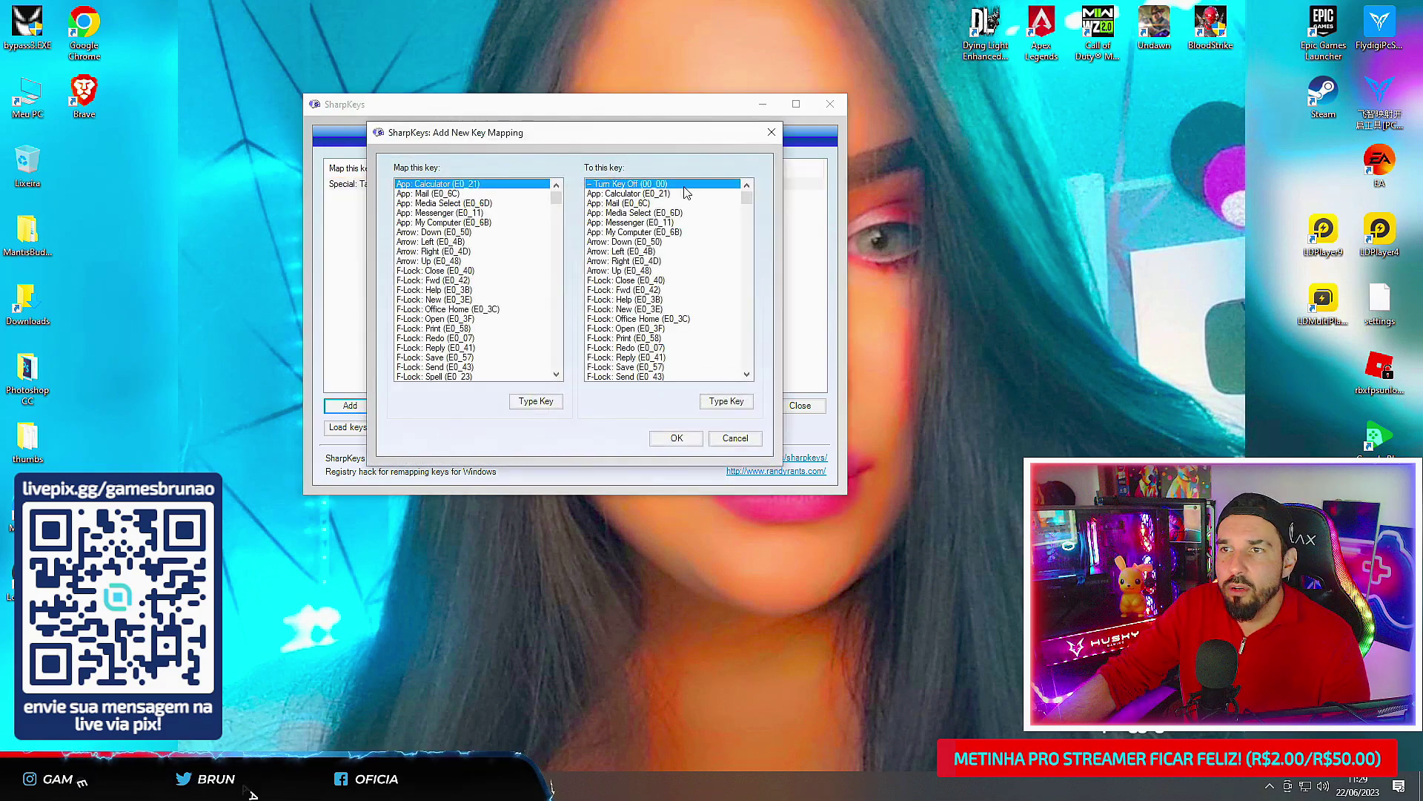
click(656, 430)
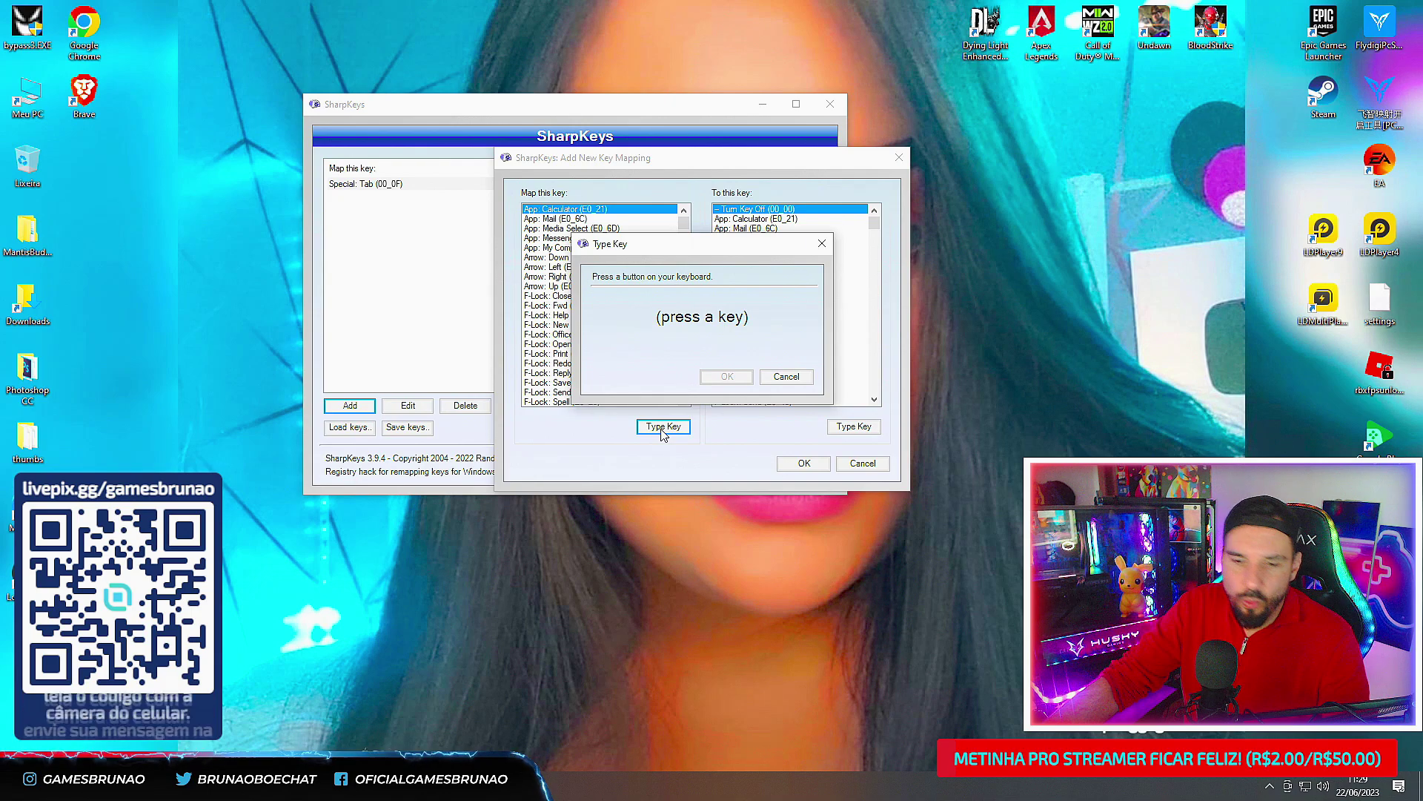
key(e)
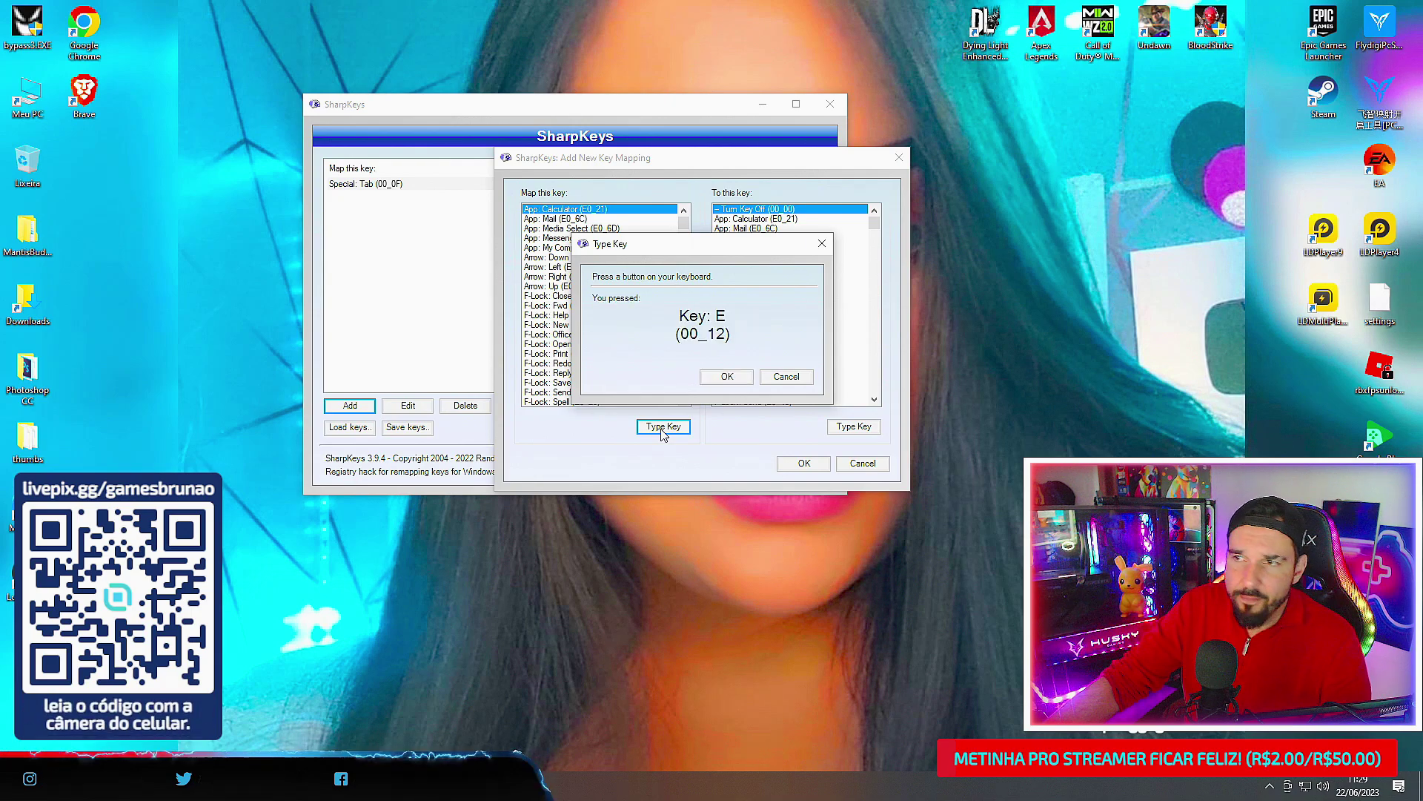
click(727, 378)
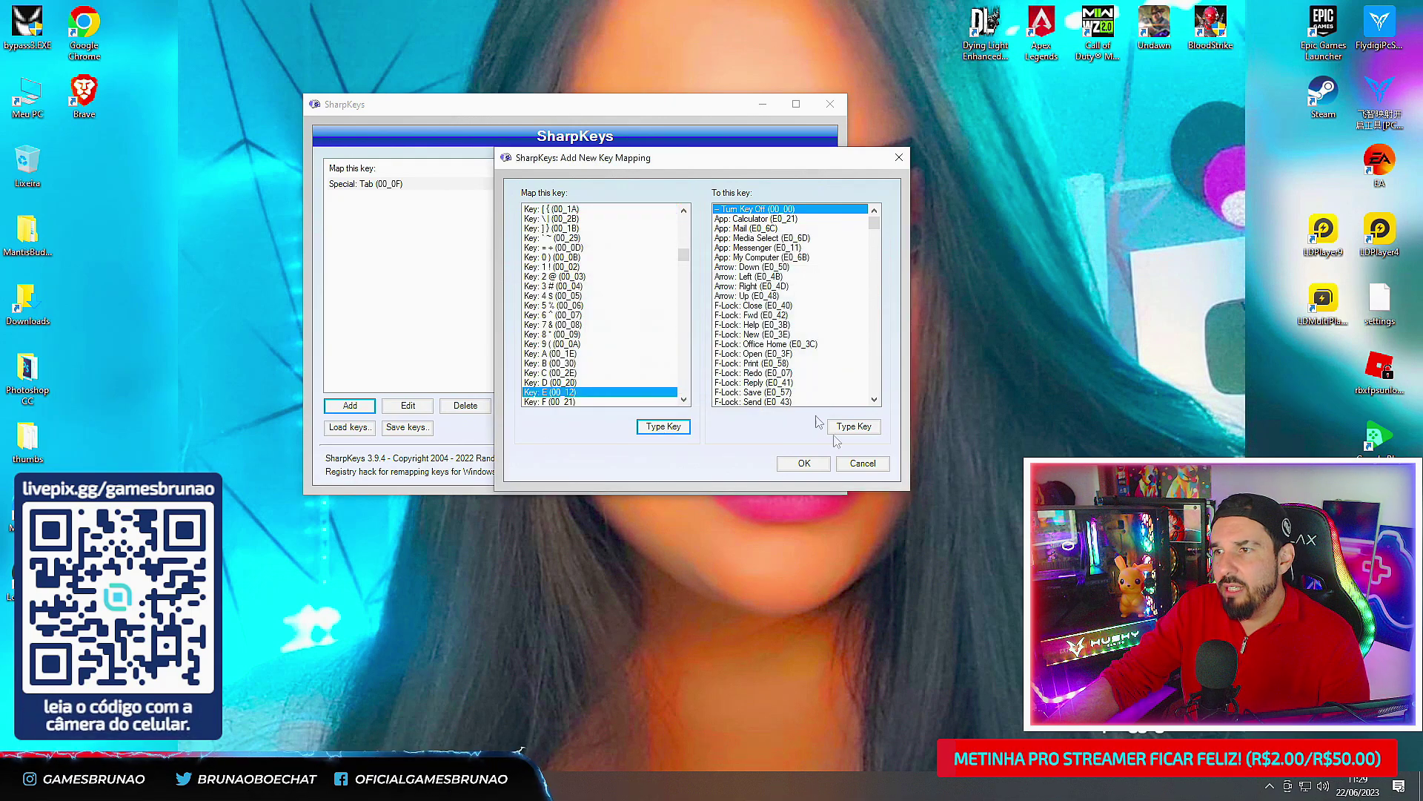
click(852, 428)
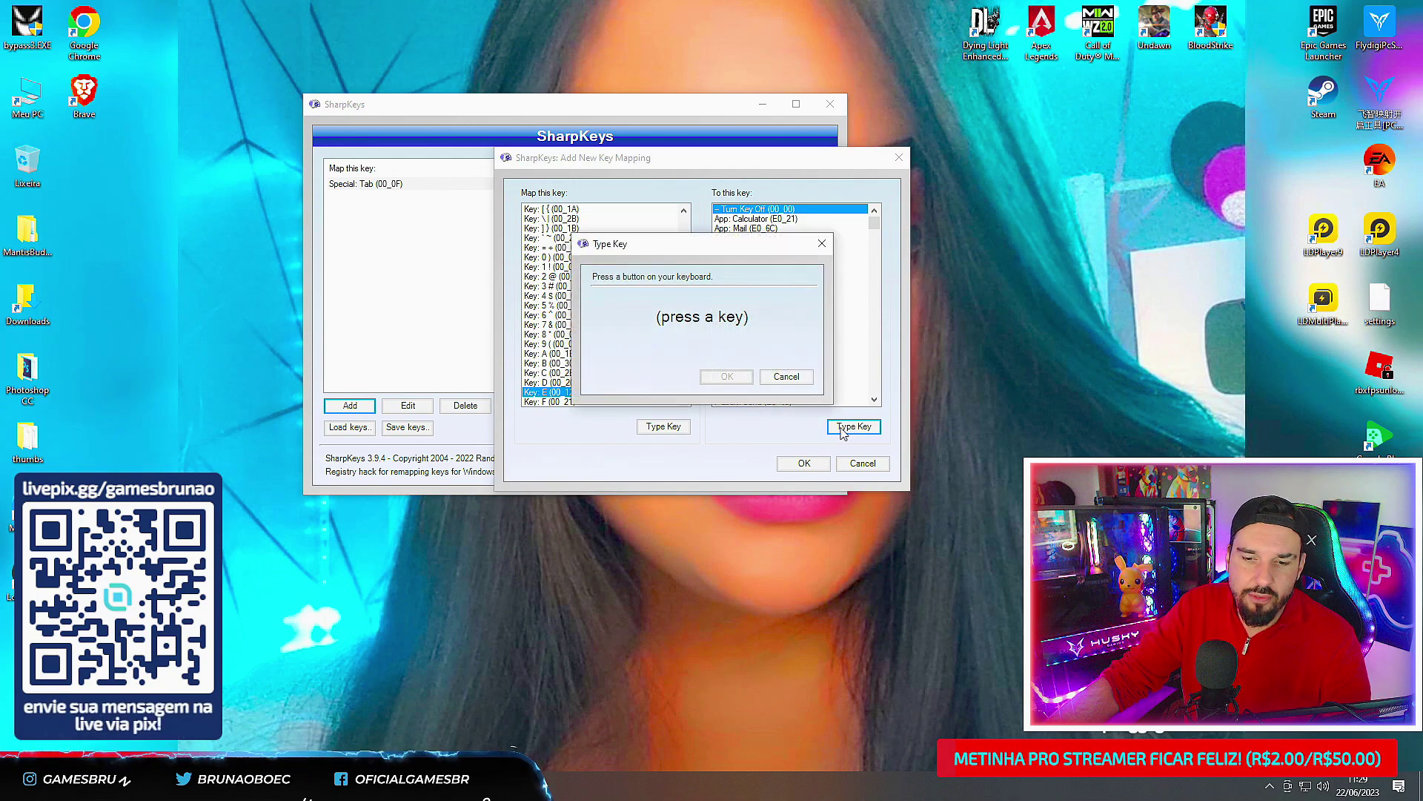
key(3)
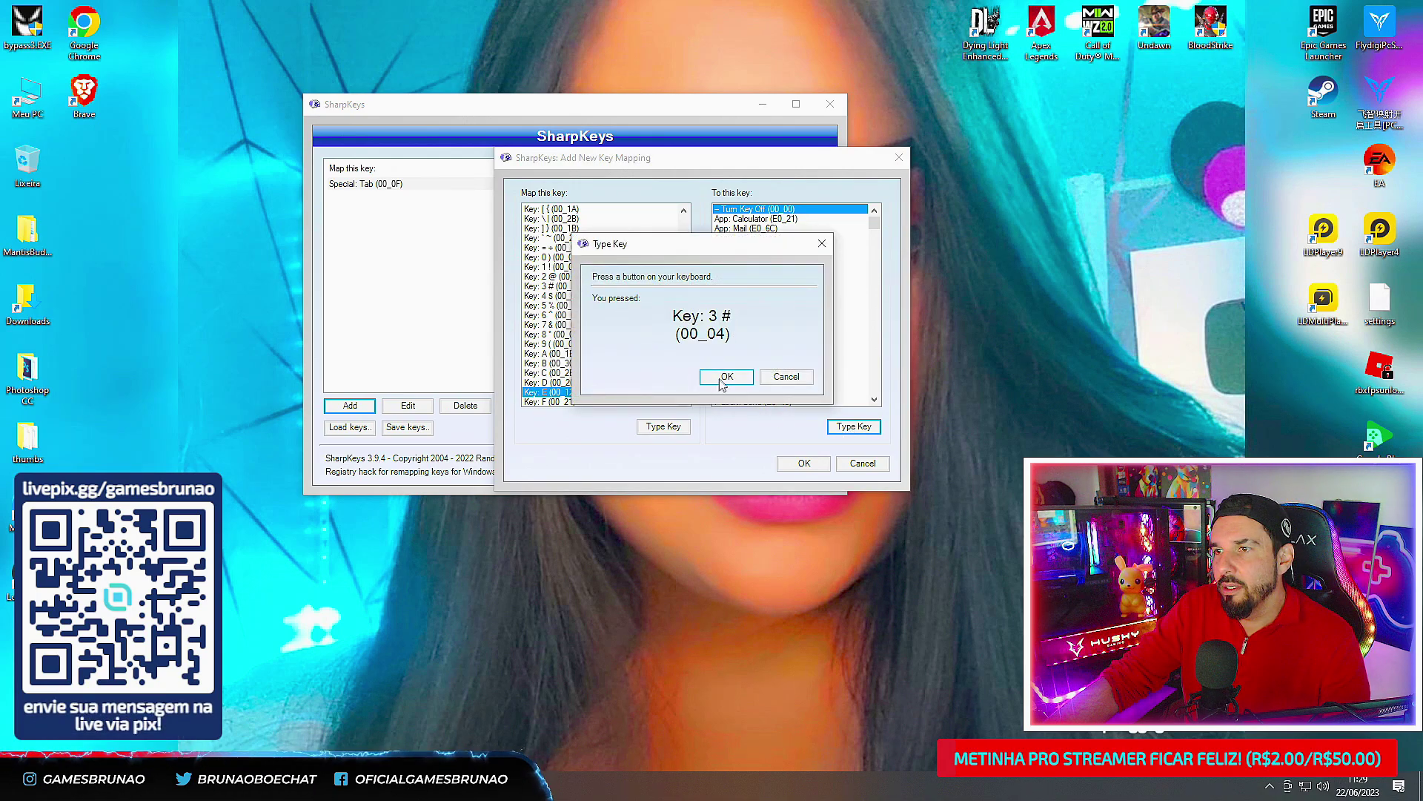
click(719, 378)
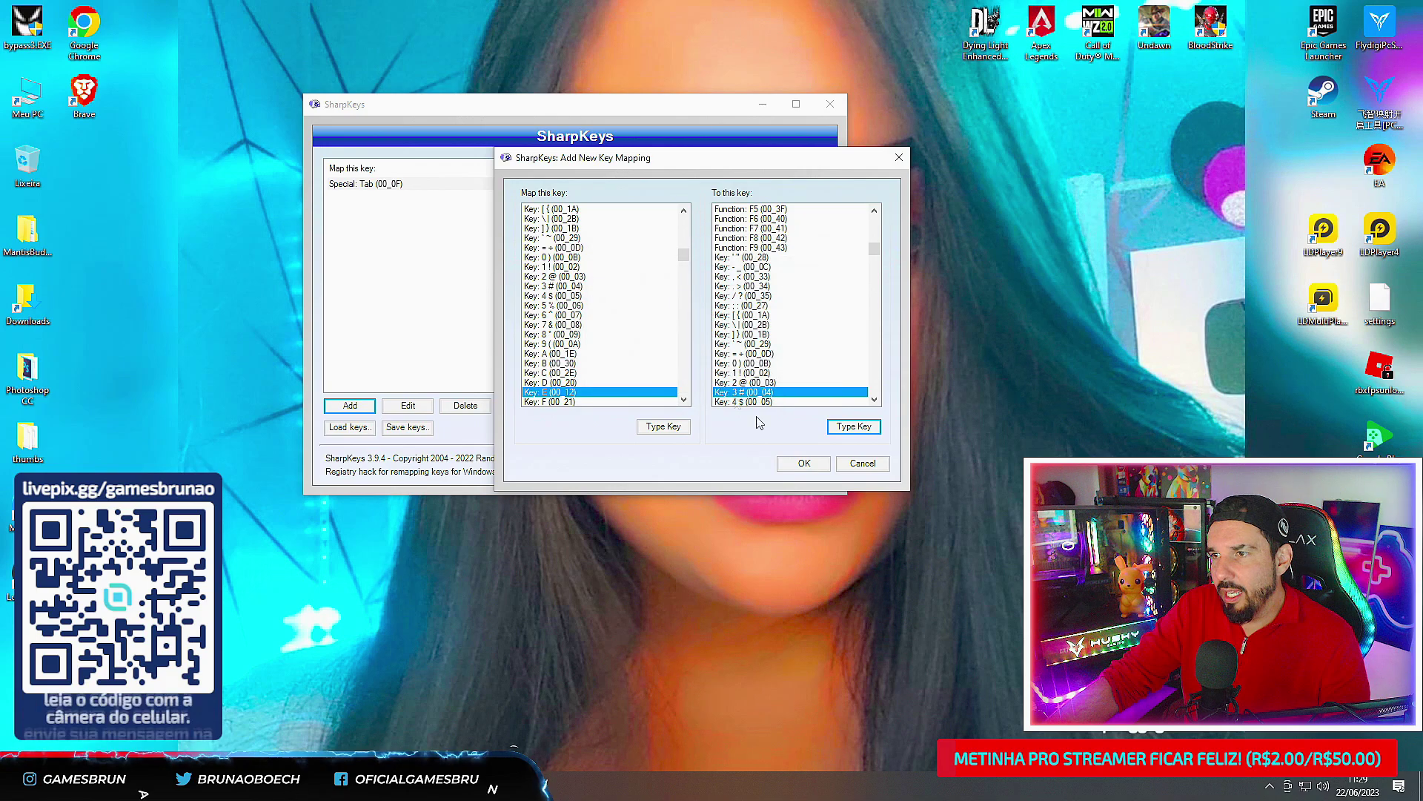
click(806, 464)
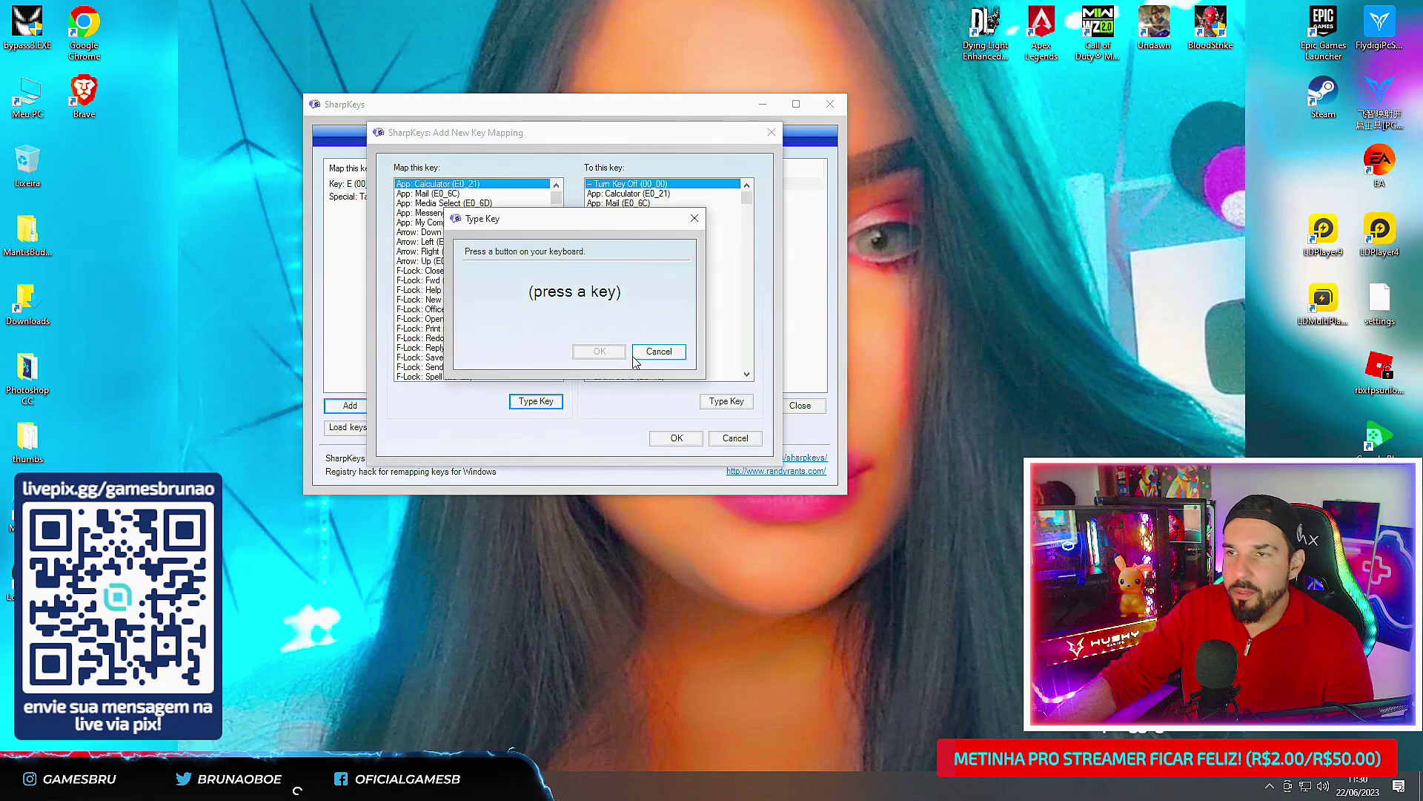
- Add the reverse mapping from Key: 3 # (00_04) to Key: E (00_12), capturing both keys from the keyboard
key(3)
click(600, 351)
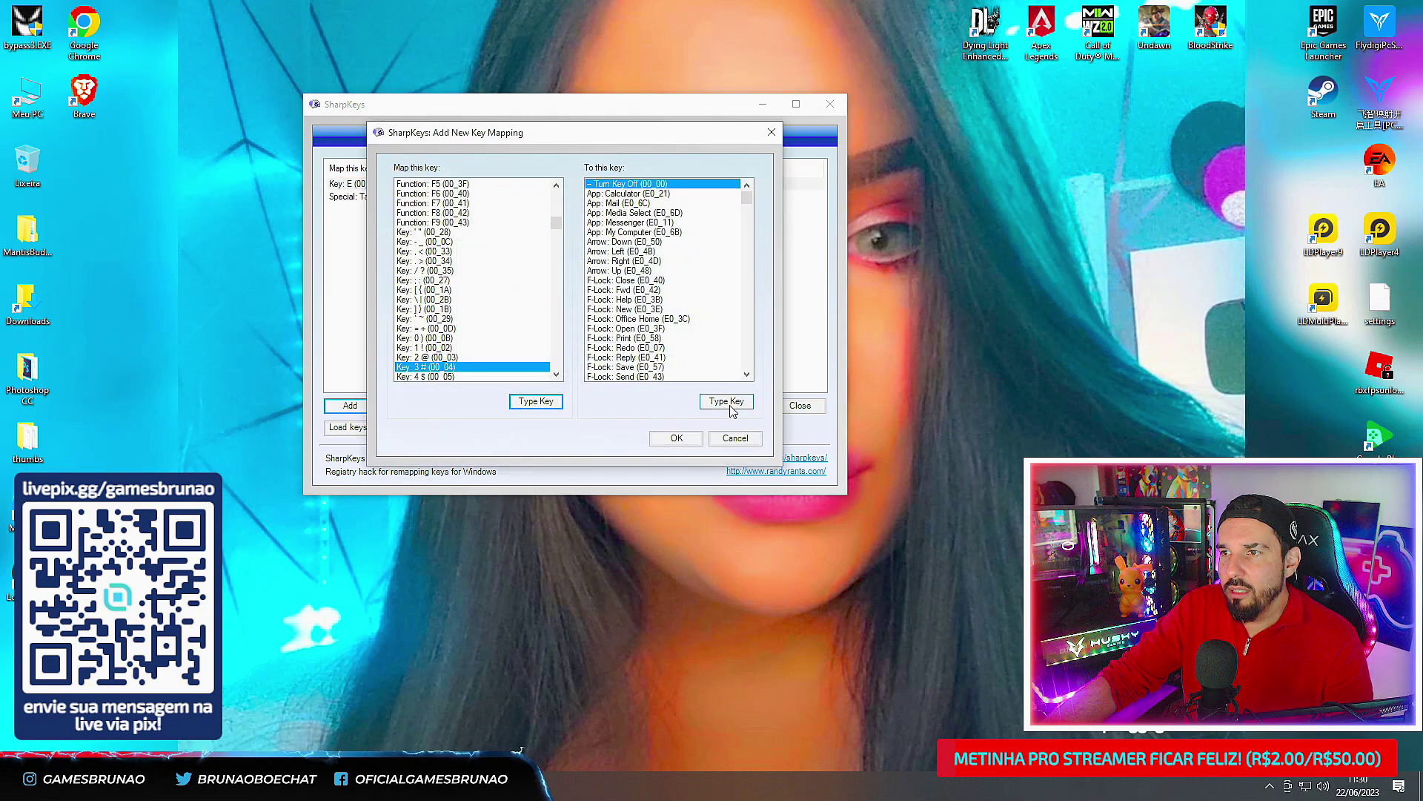
click(727, 401)
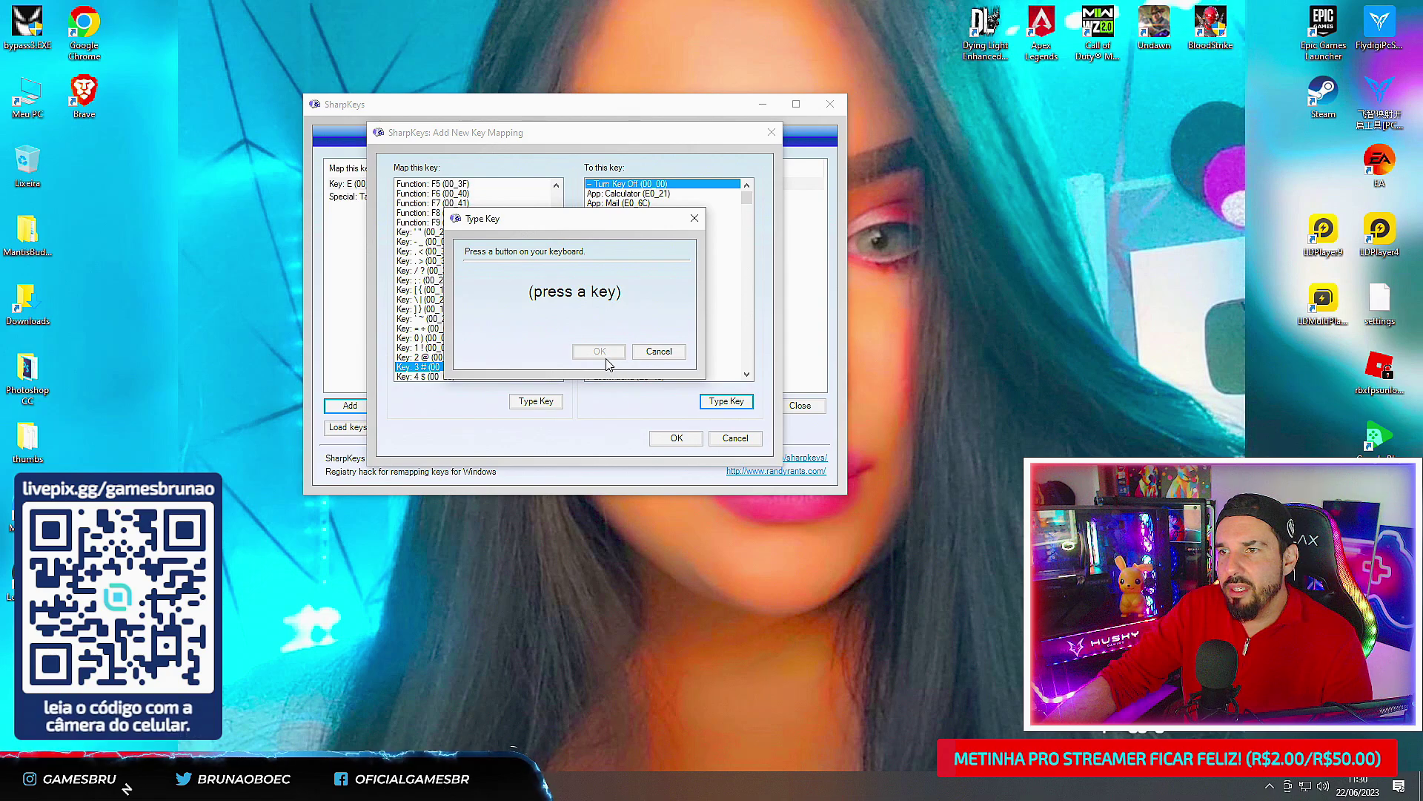
key(e)
click(599, 351)
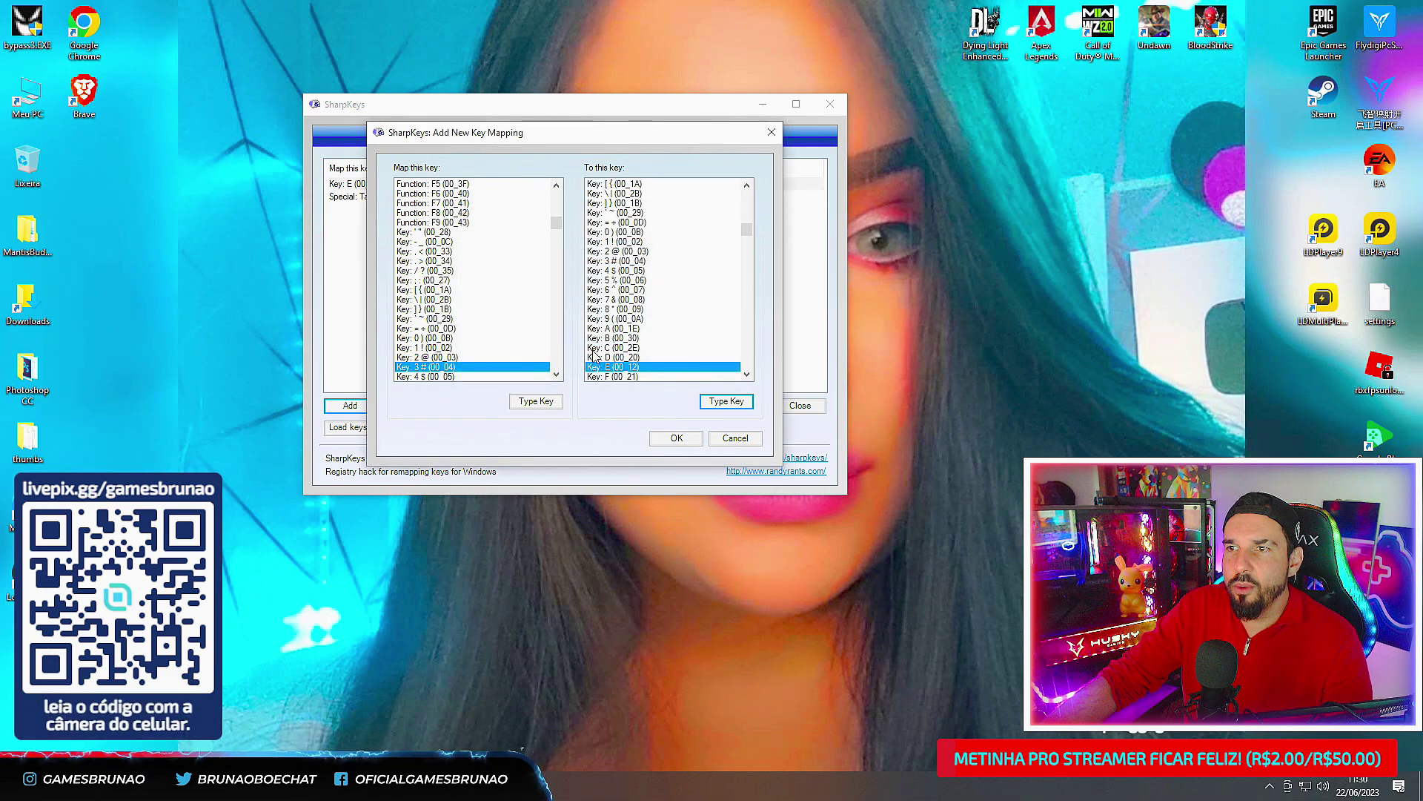
click(677, 438)
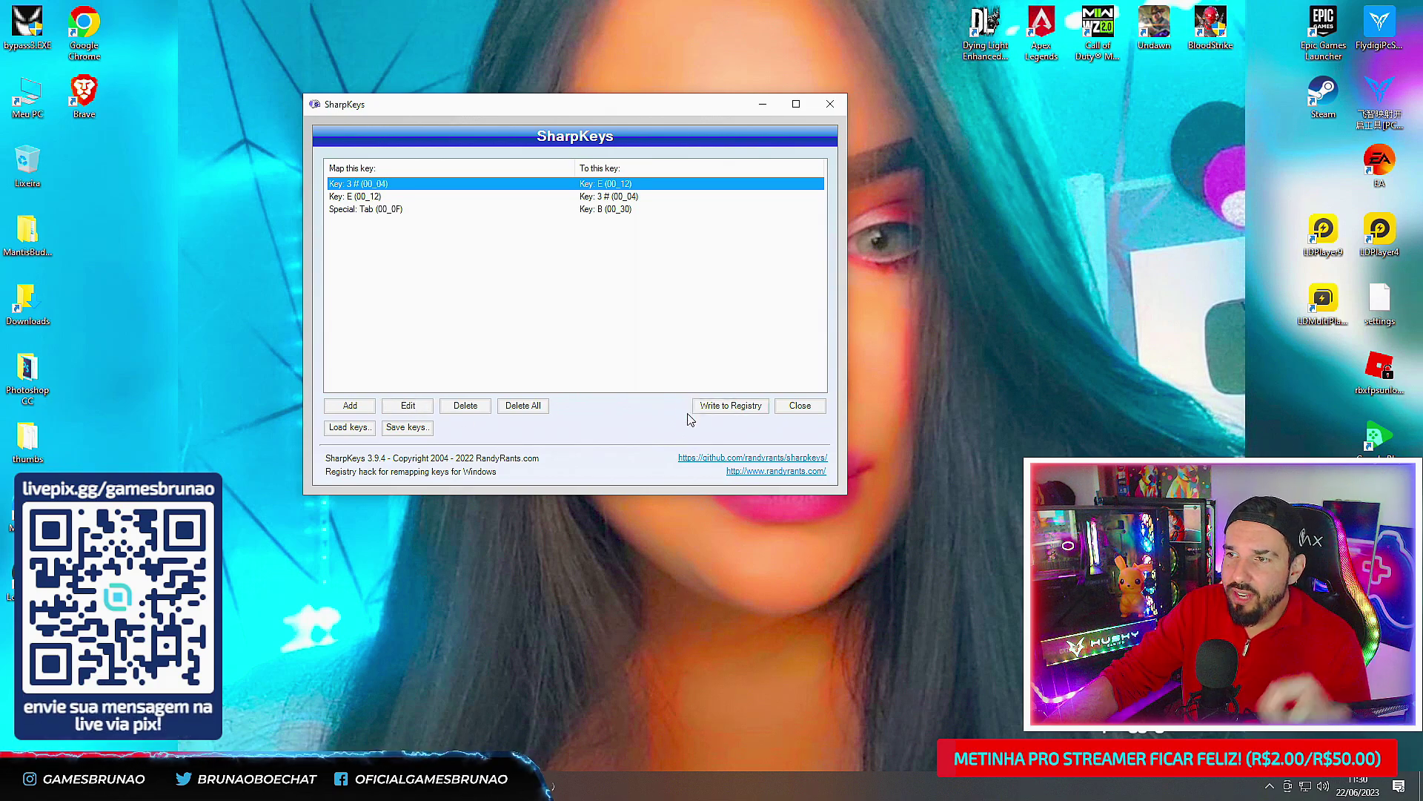
- Save the key list to the desktop (Área de Trabalho) as My KeysBloodstrike.skl
click(394, 432)
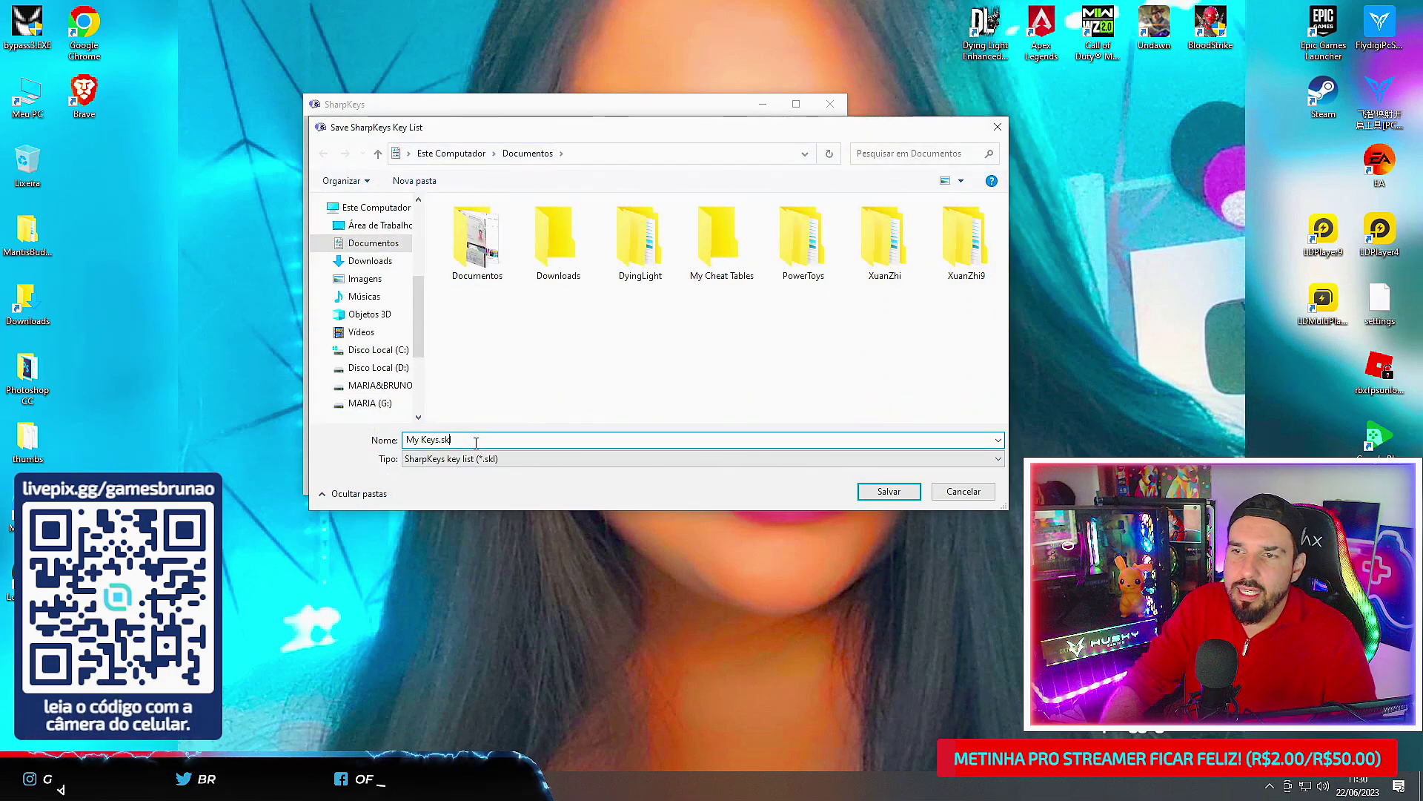
text(Bloodstrike)
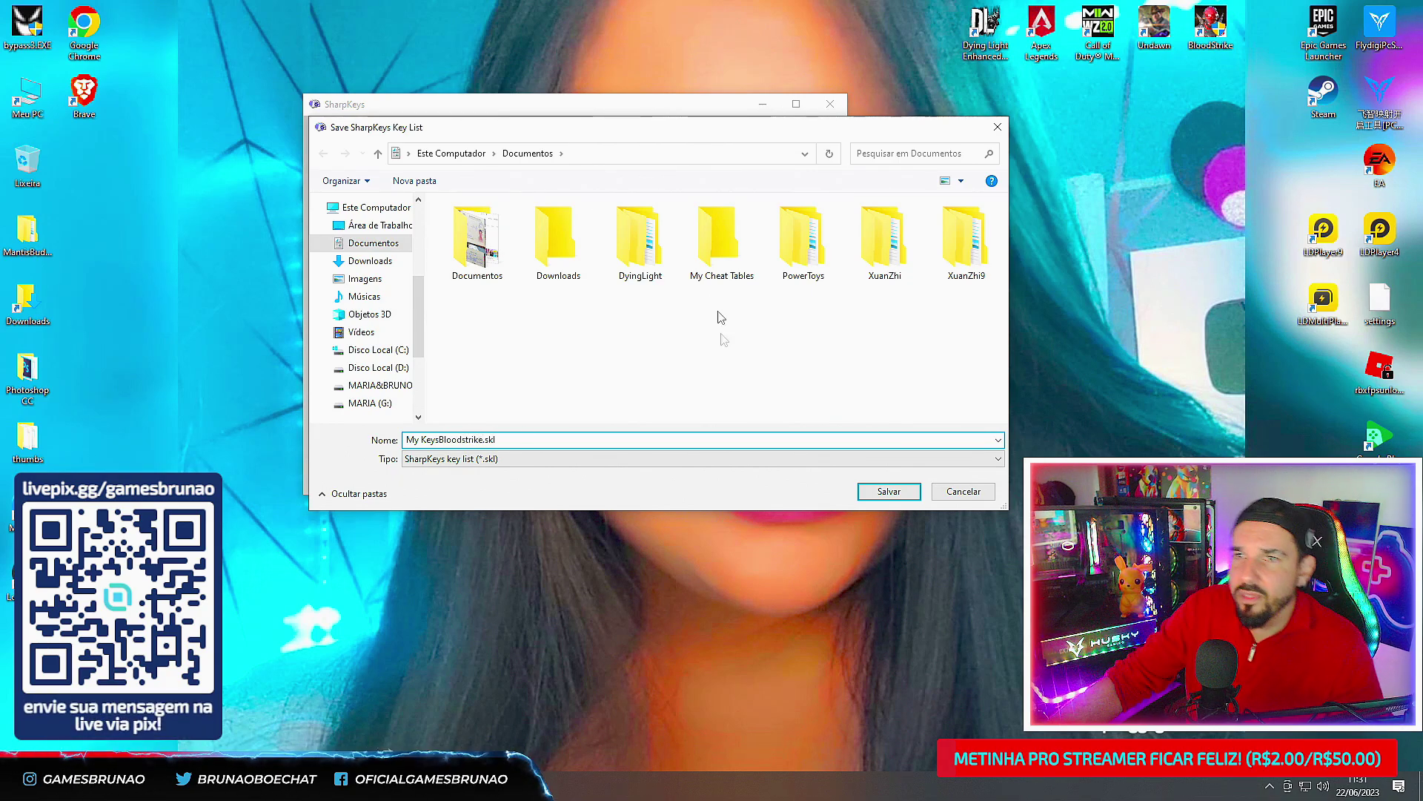
click(369, 210)
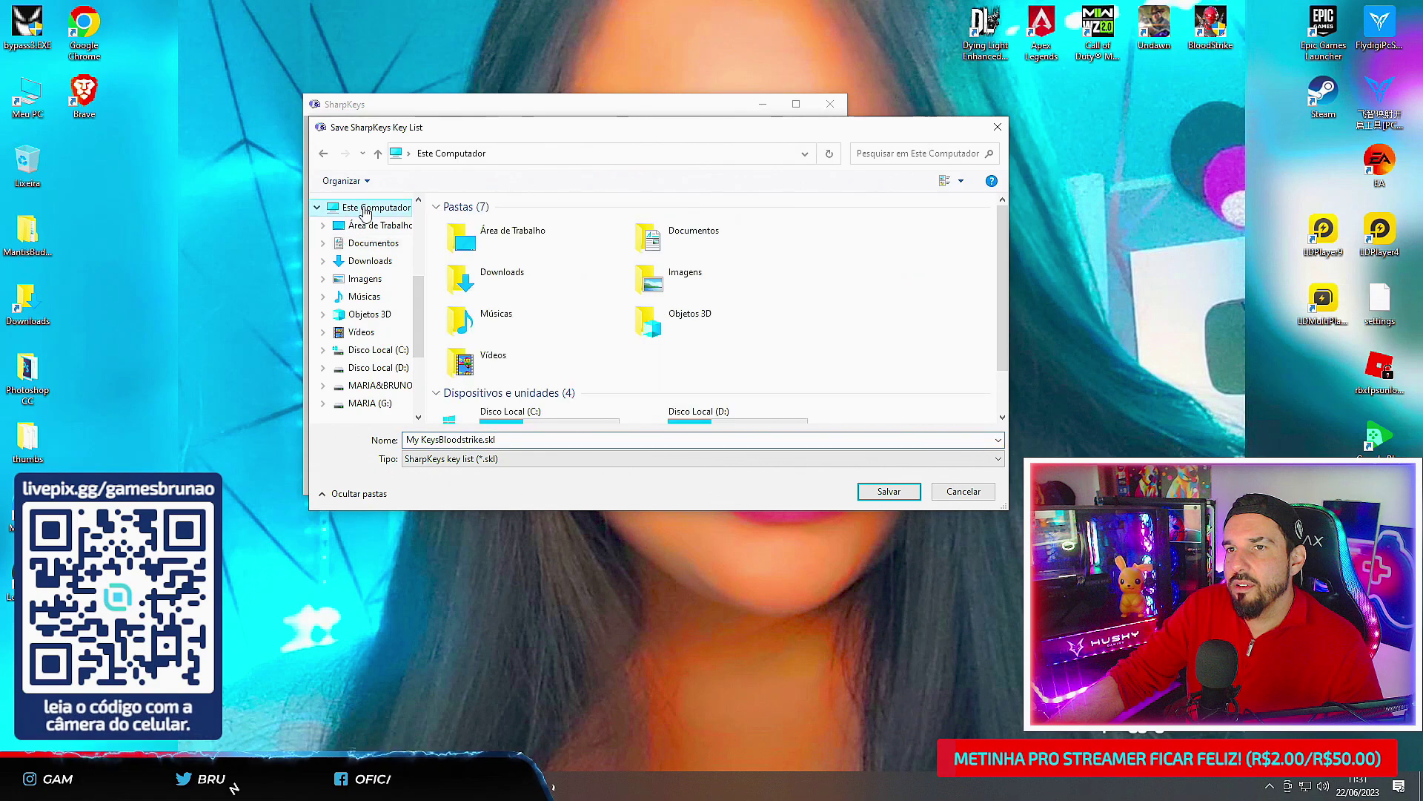
click(376, 224)
click(889, 493)
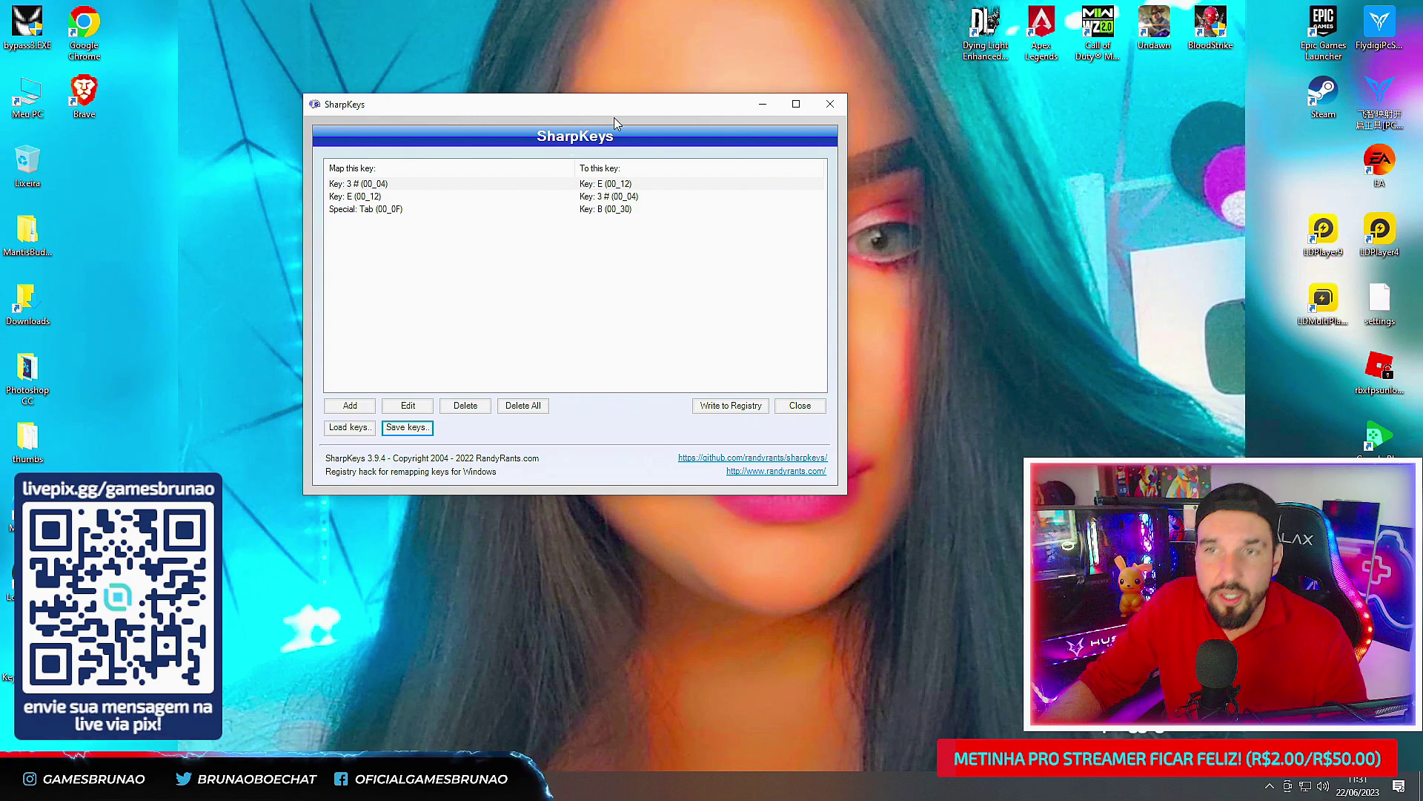
- Browse the desktop for the saved key list as if loading it, and cancel without opening it
click(344, 433)
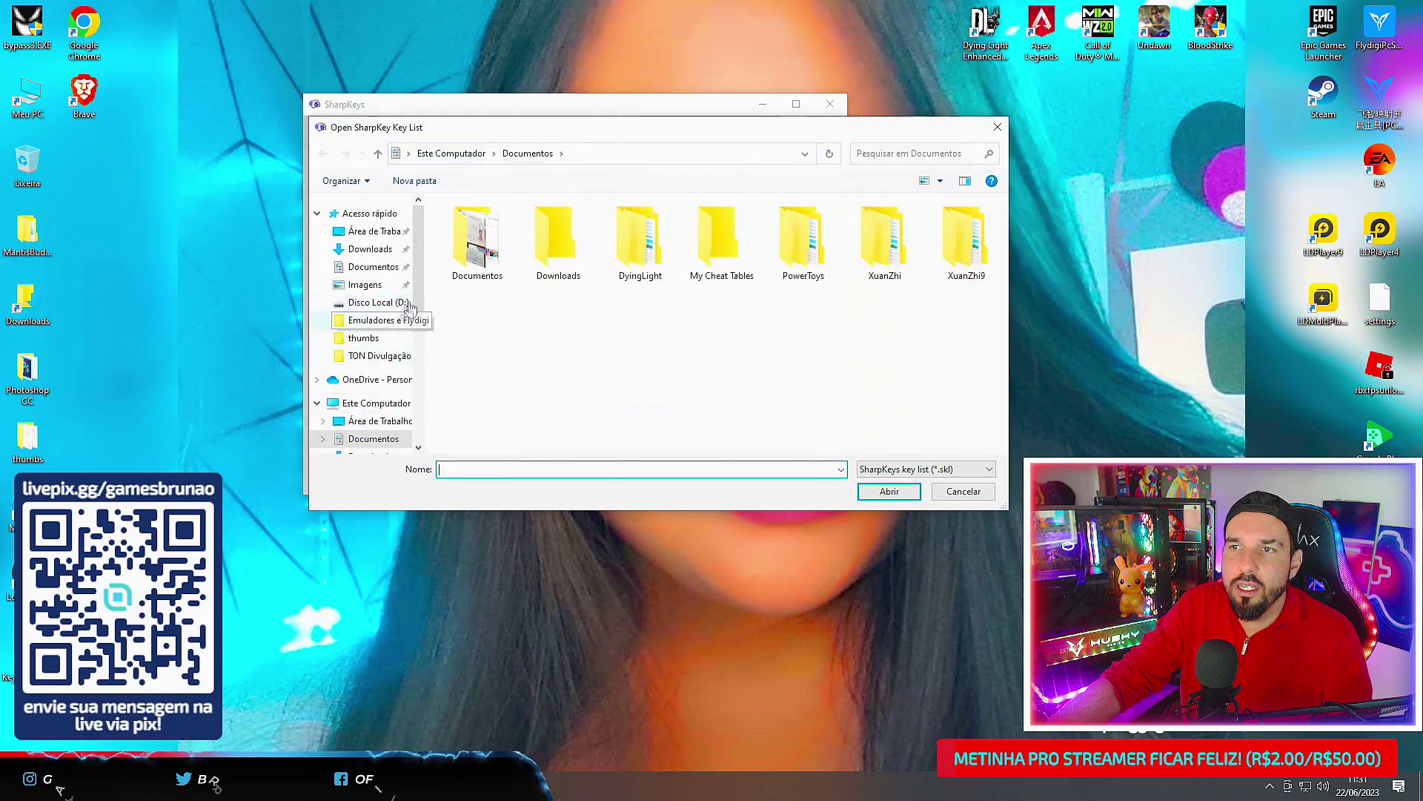
click(374, 231)
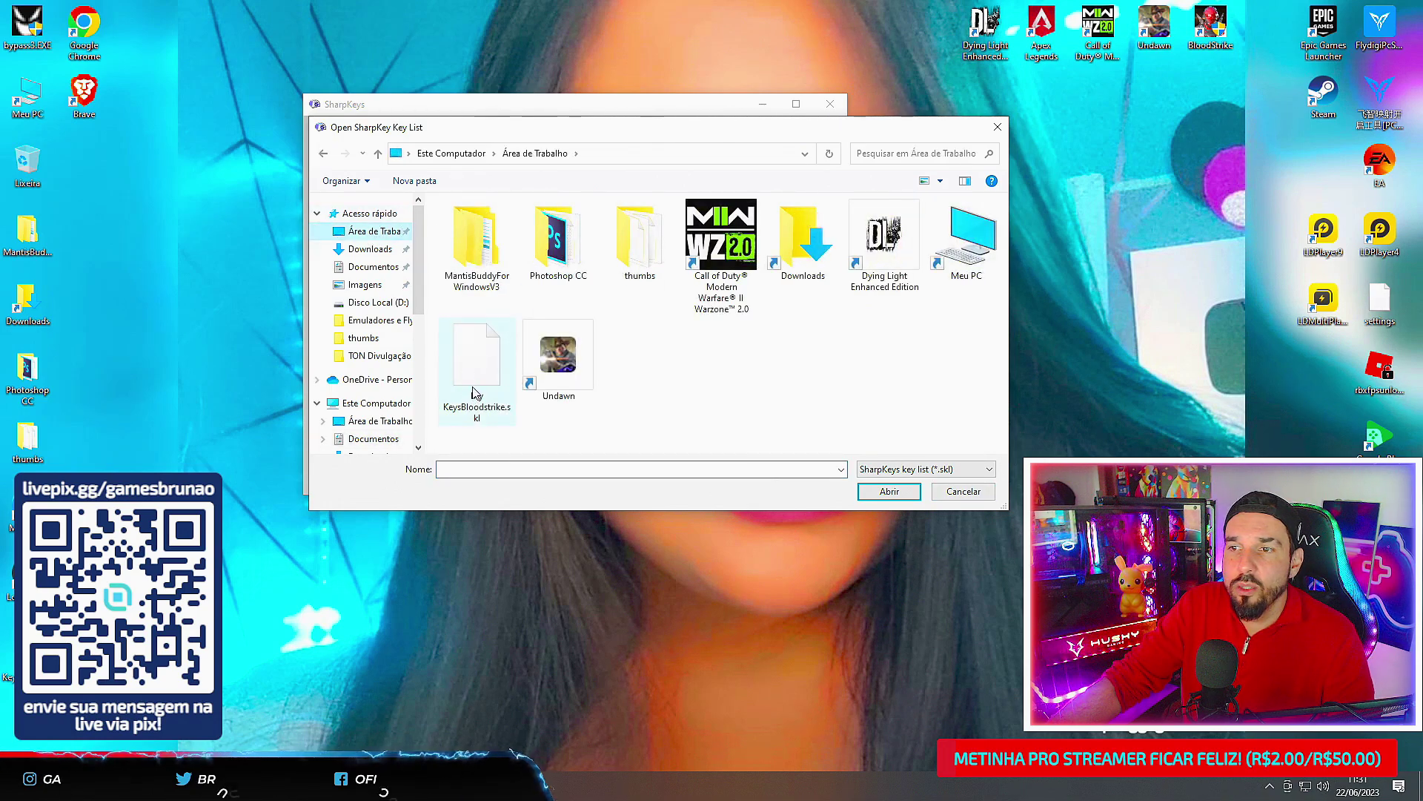
click(973, 493)
- Close SharpKeys, writing the E and 3 key mappings to the registry
click(803, 405)
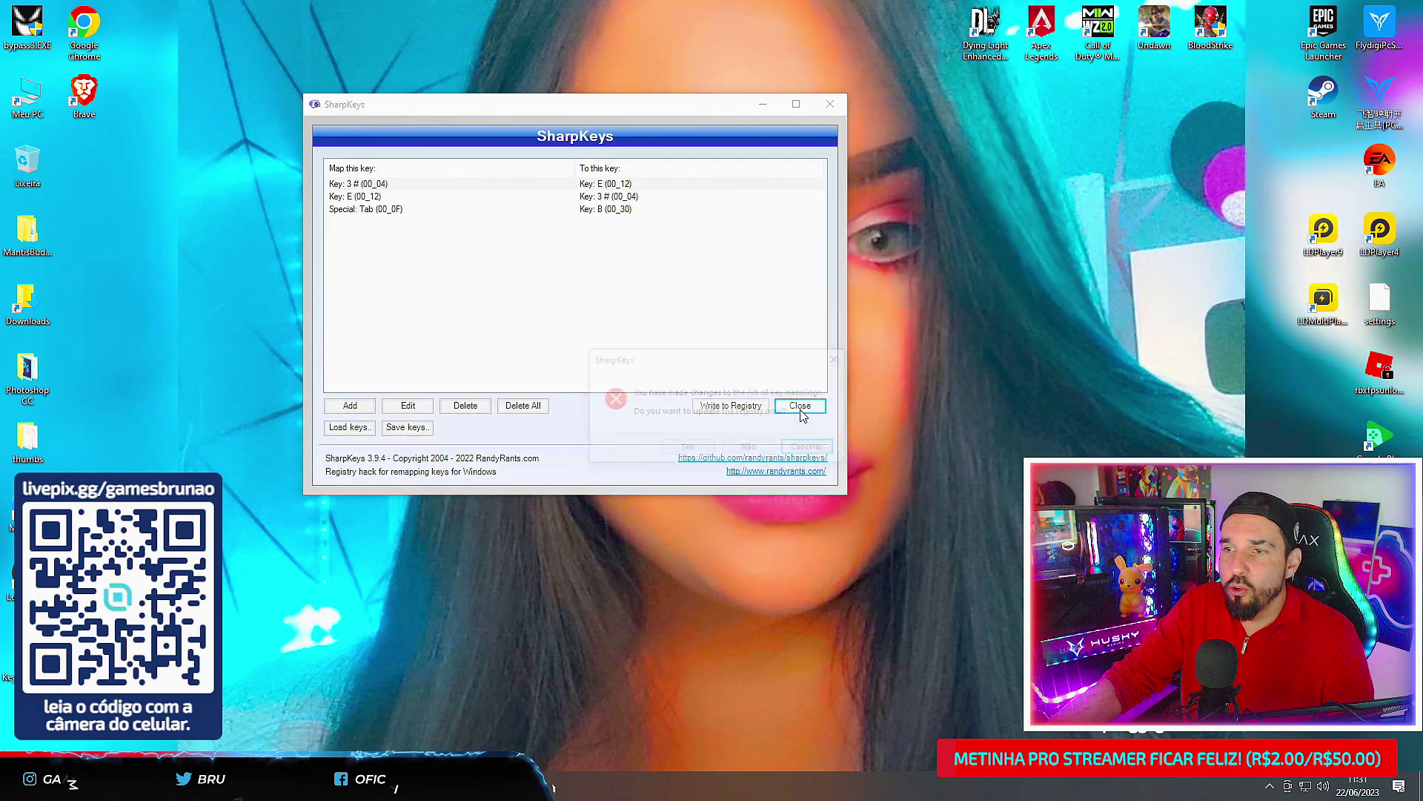
click(696, 451)
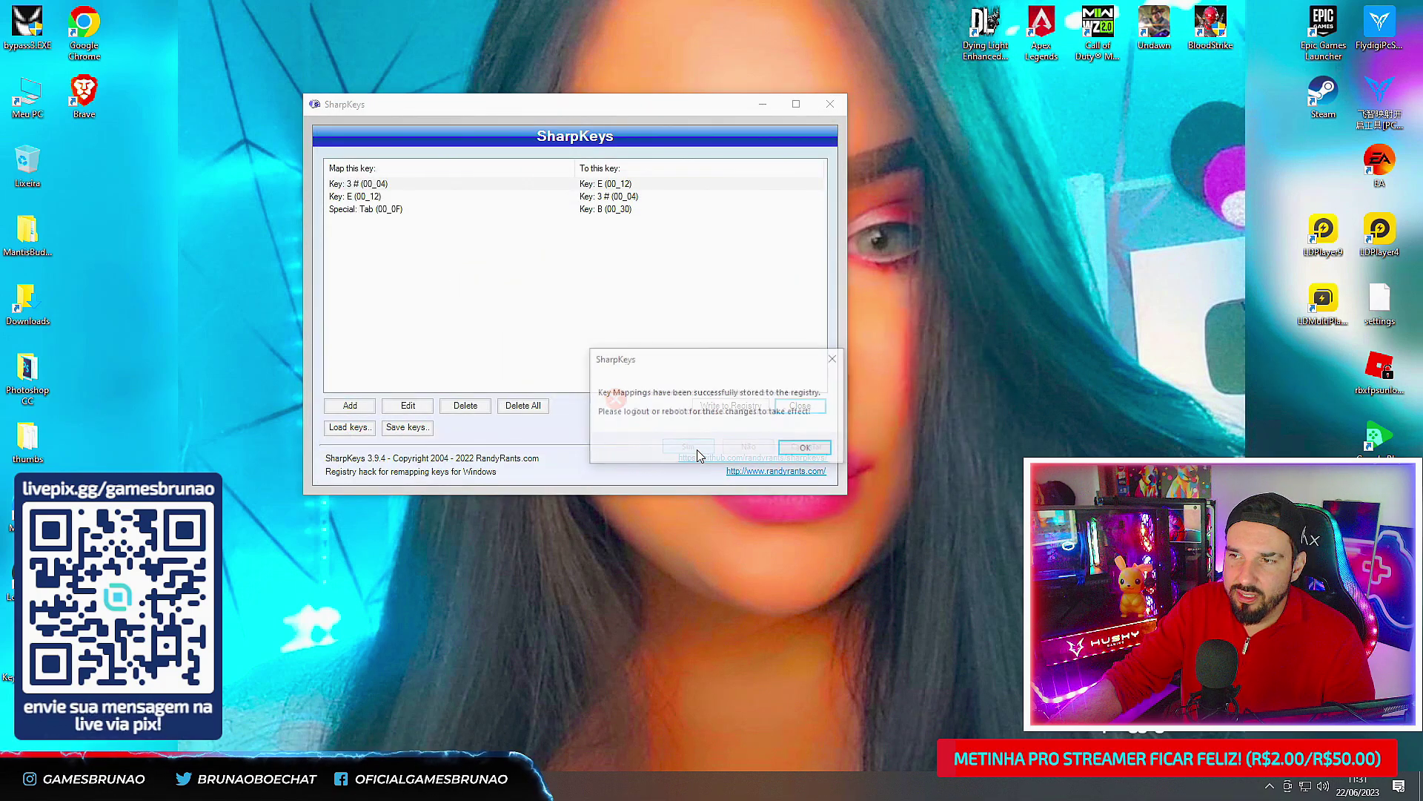
click(804, 449)
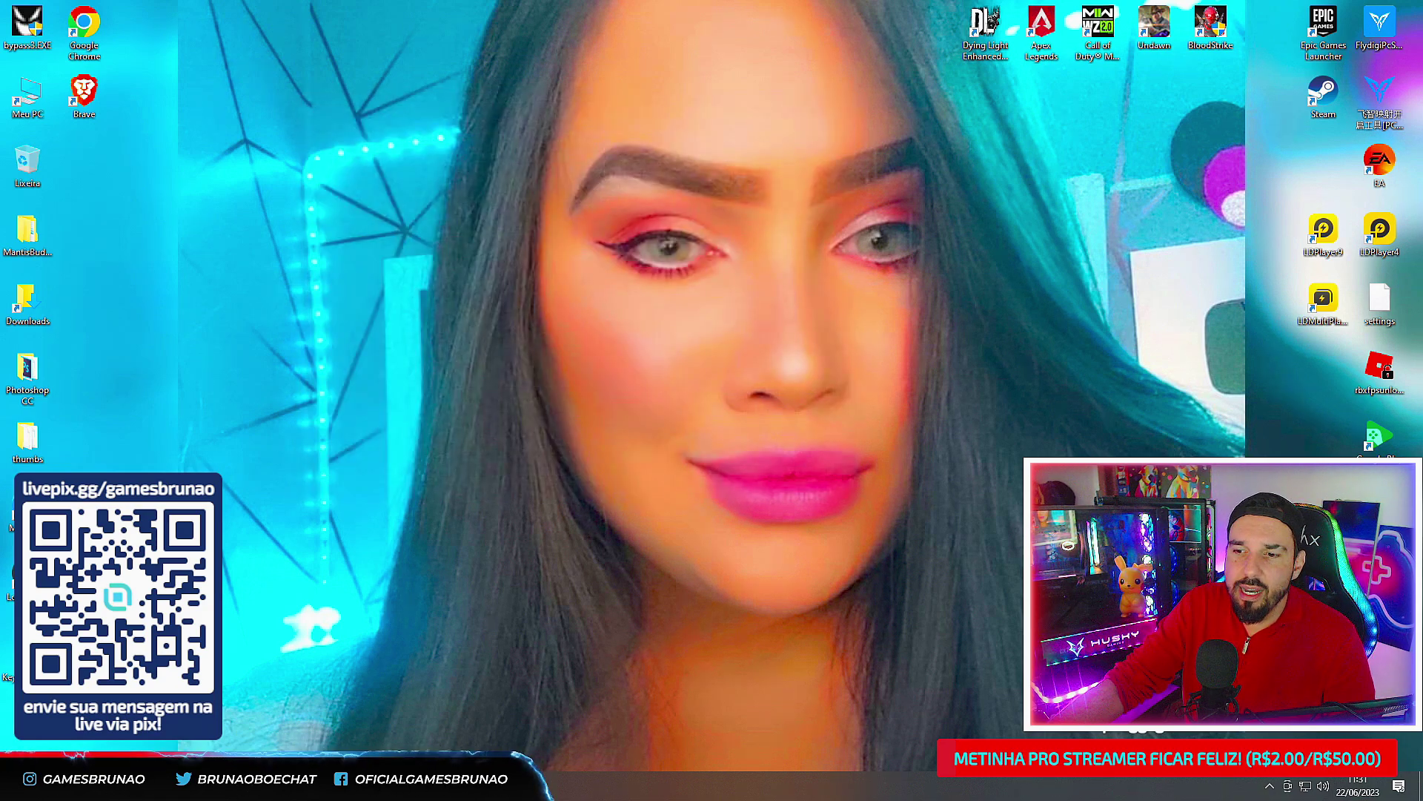
- Switch to WordPad and close the test document without saving it, cancelling the Save As dialog
key(alt+Tab)
click(1404, 7)
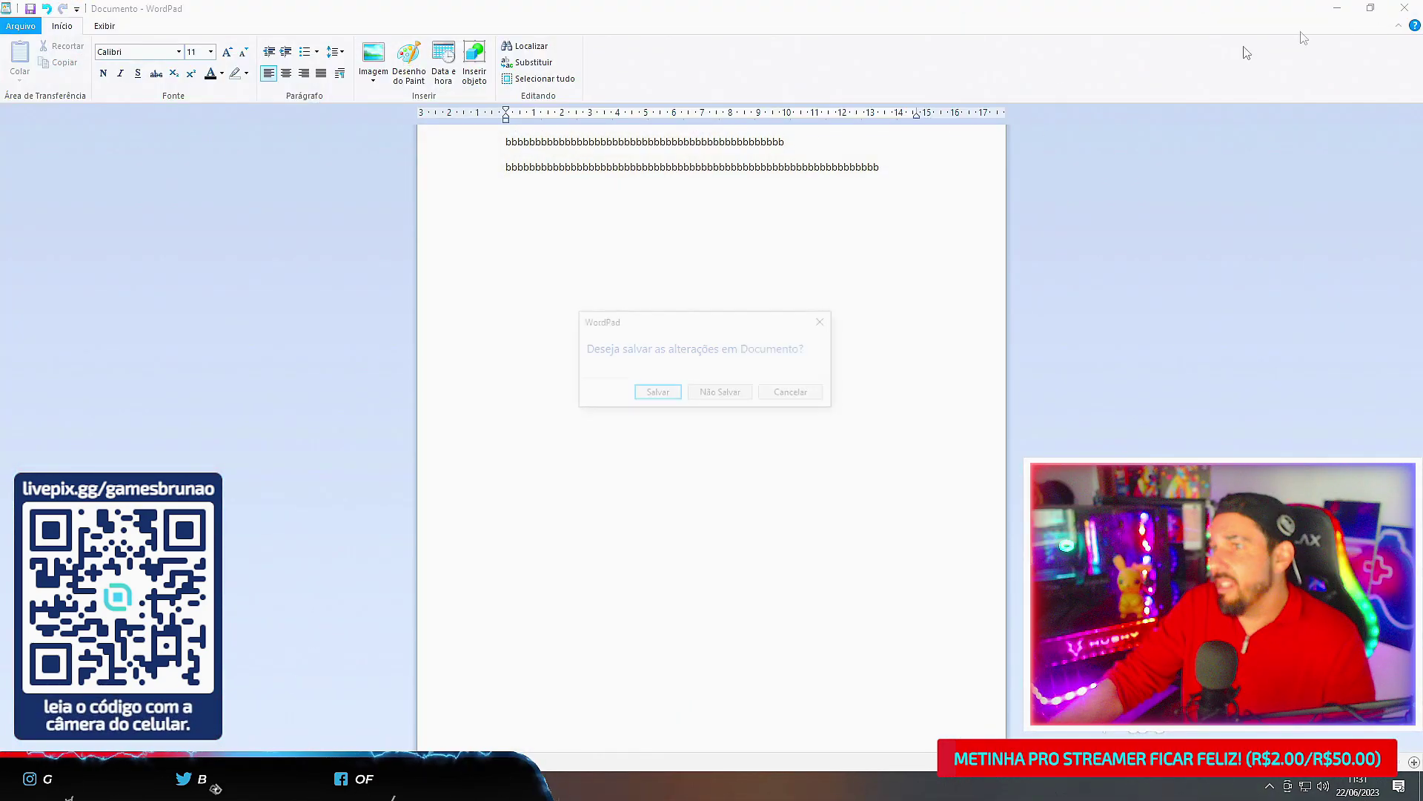
click(657, 393)
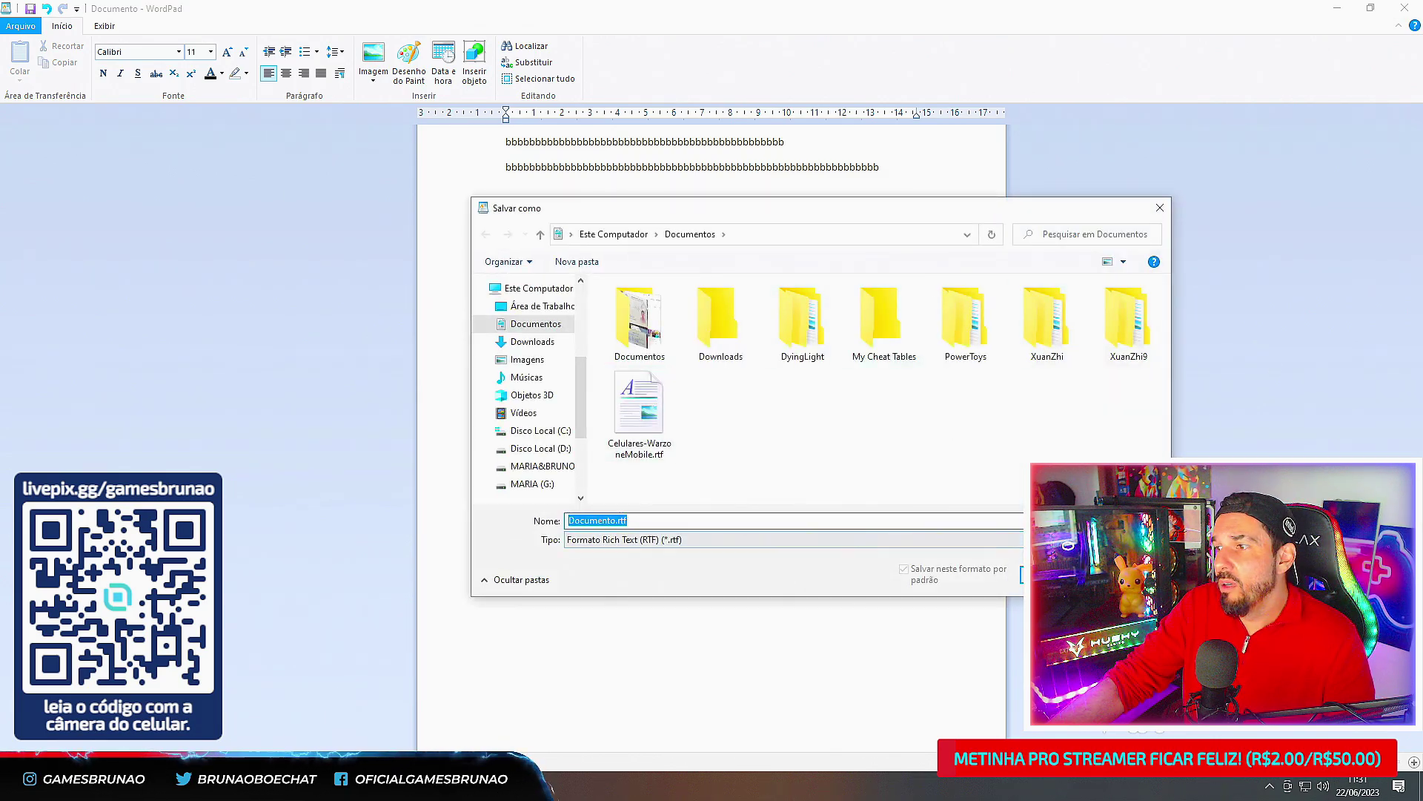
click(1127, 575)
click(1404, 8)
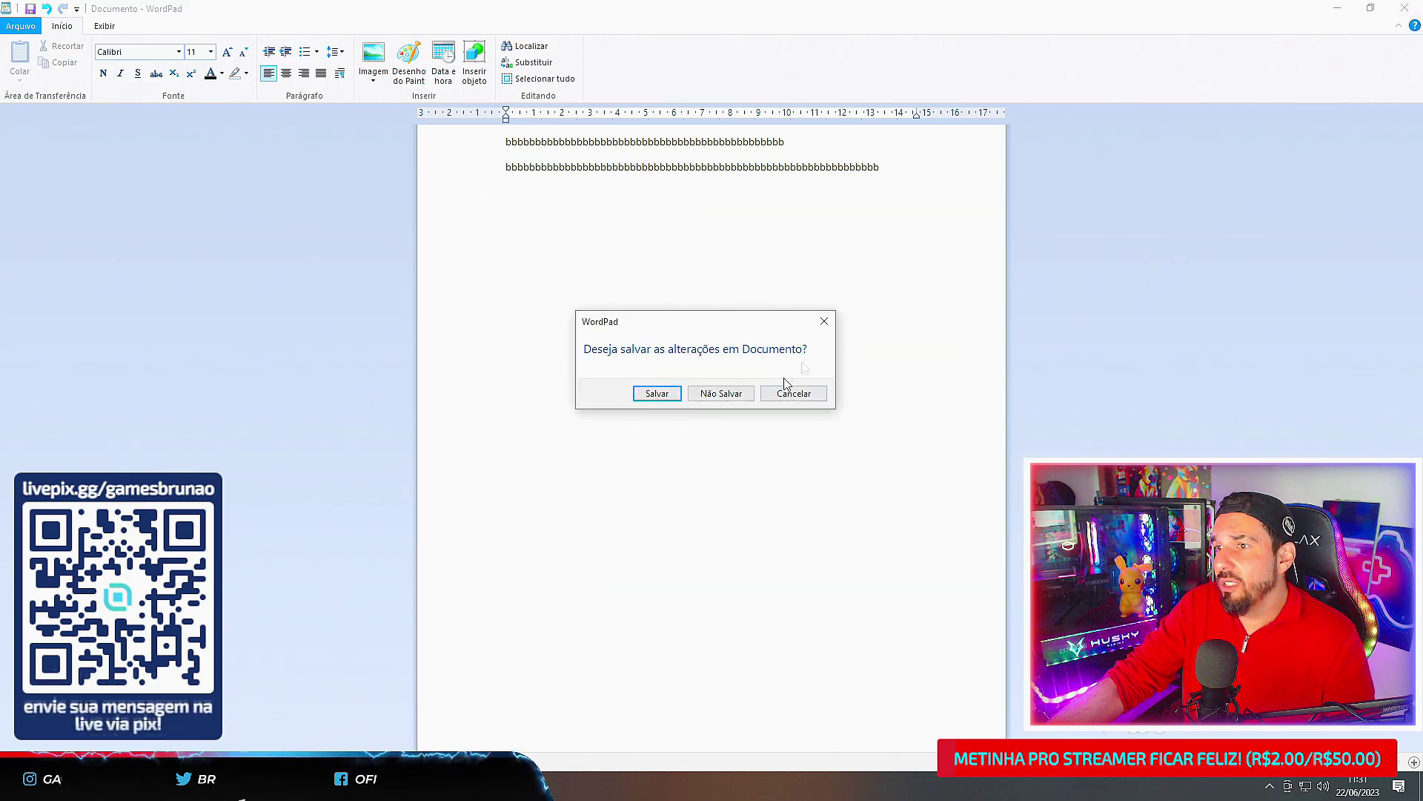
click(721, 394)
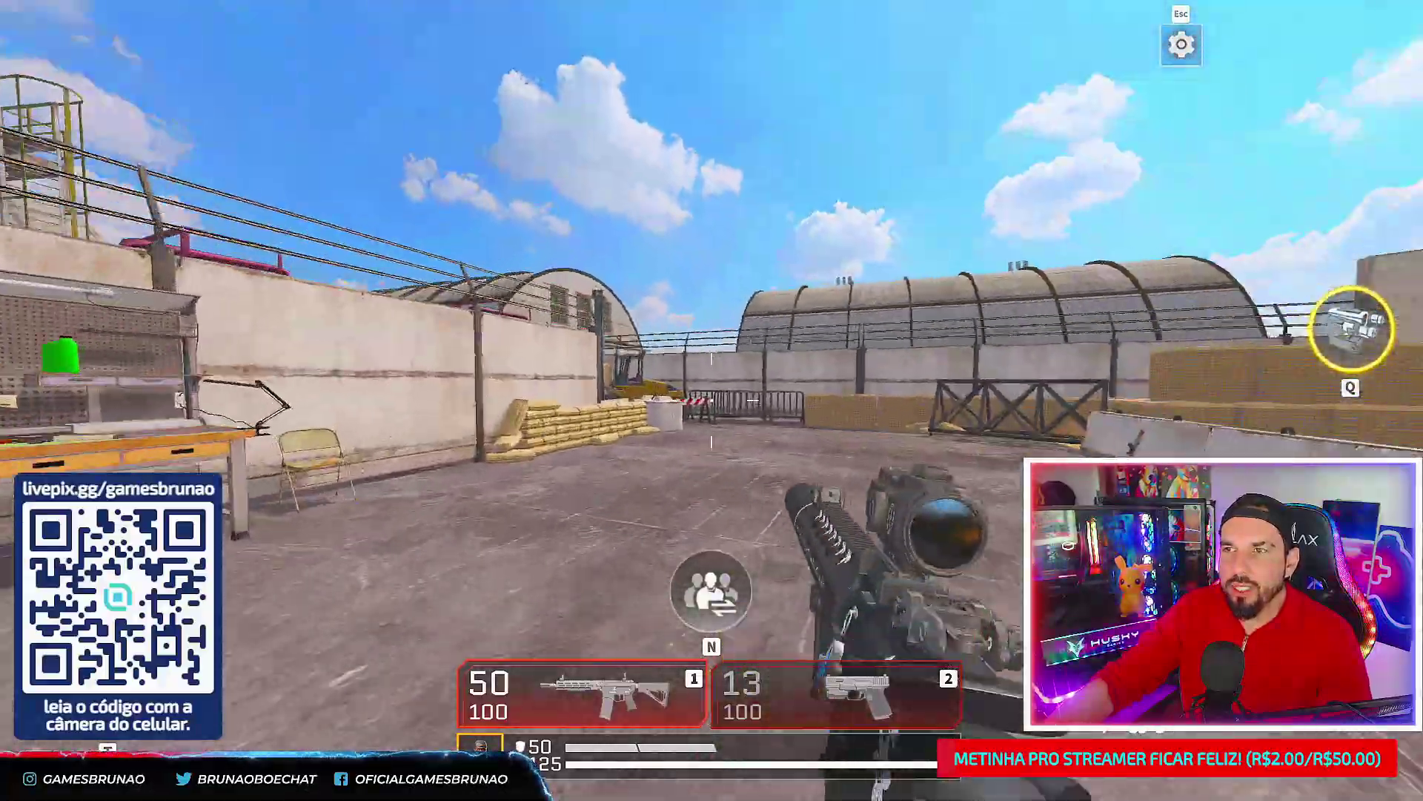
- Test weapon switching in the game's shooting range by moving around and swapping between the rifle and the melee weapon
key(w)
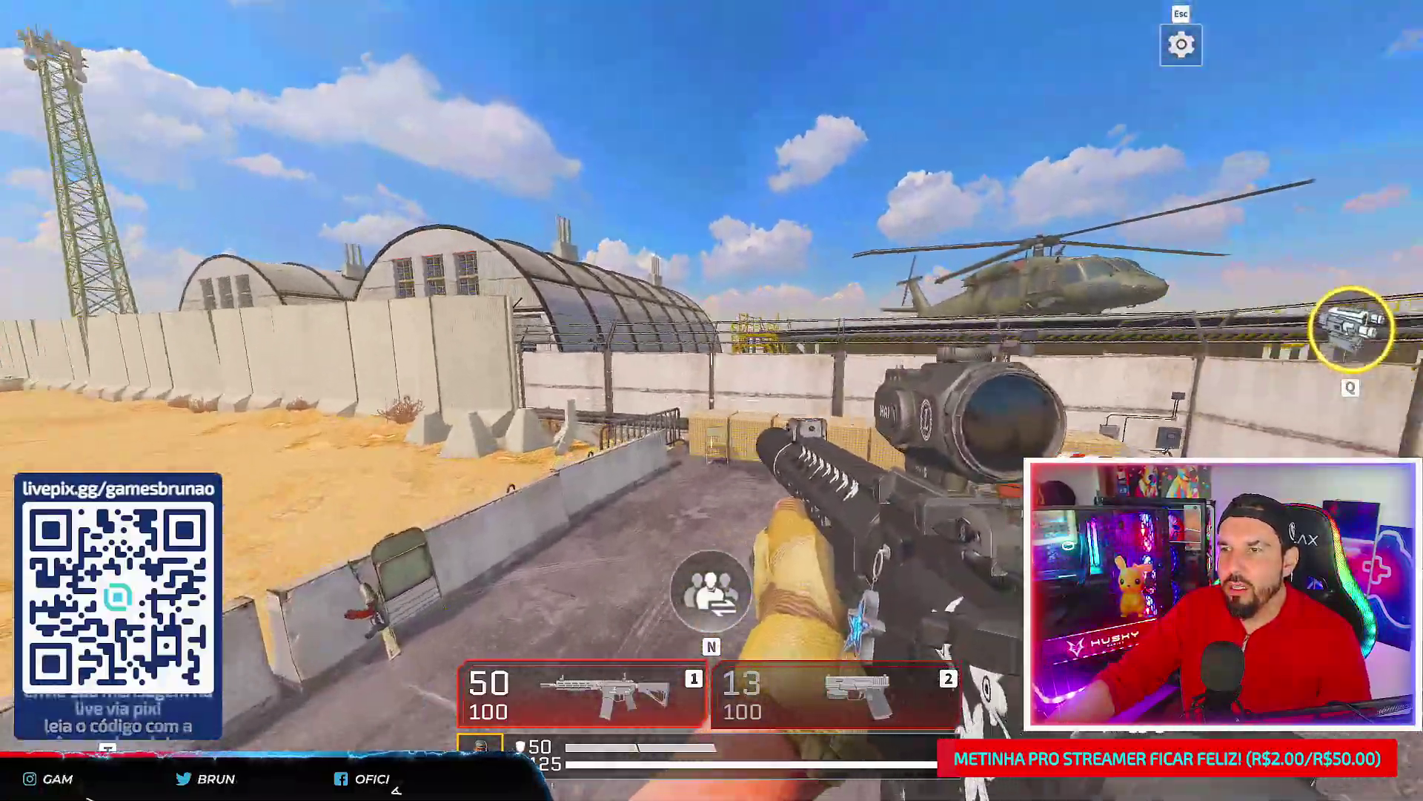
key(w)
key(3)
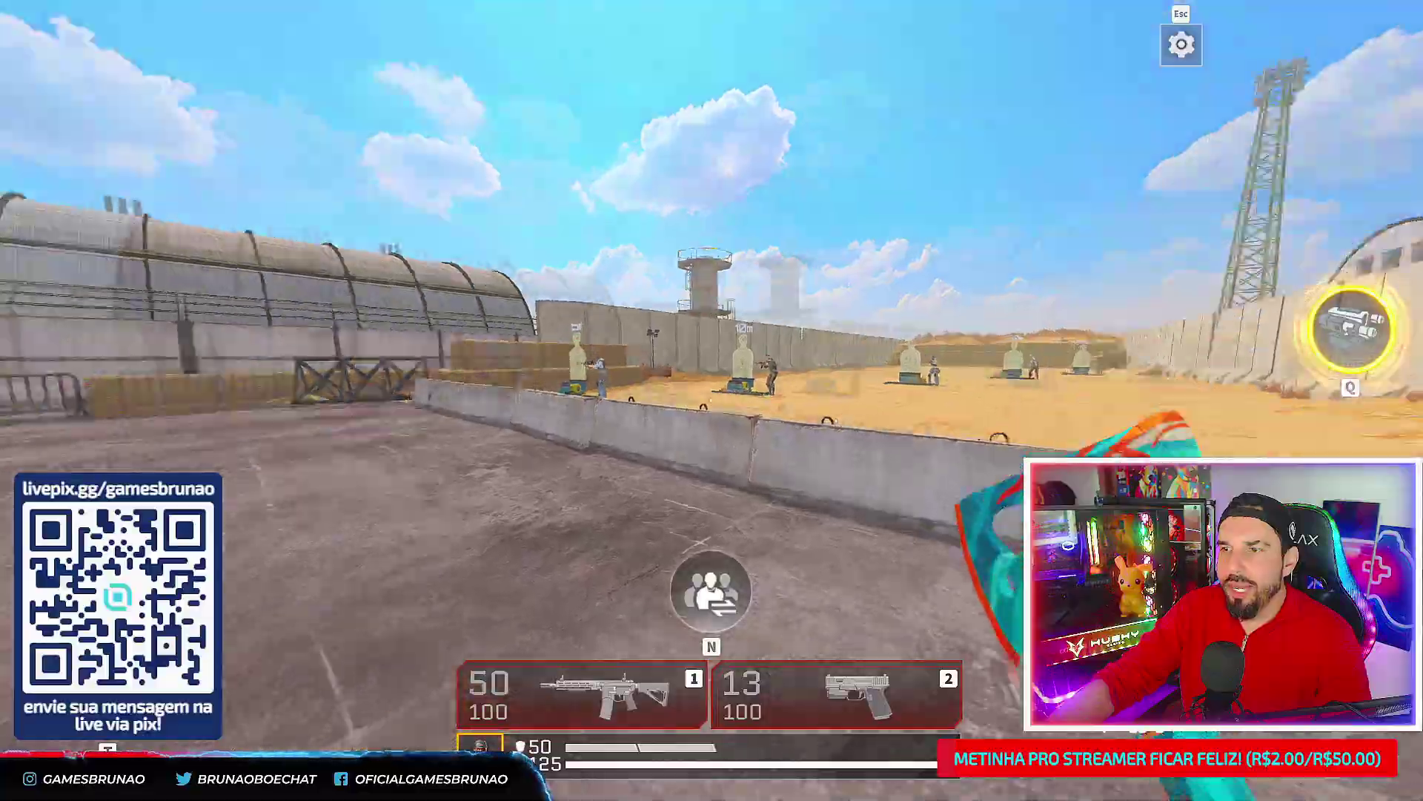
key(w)
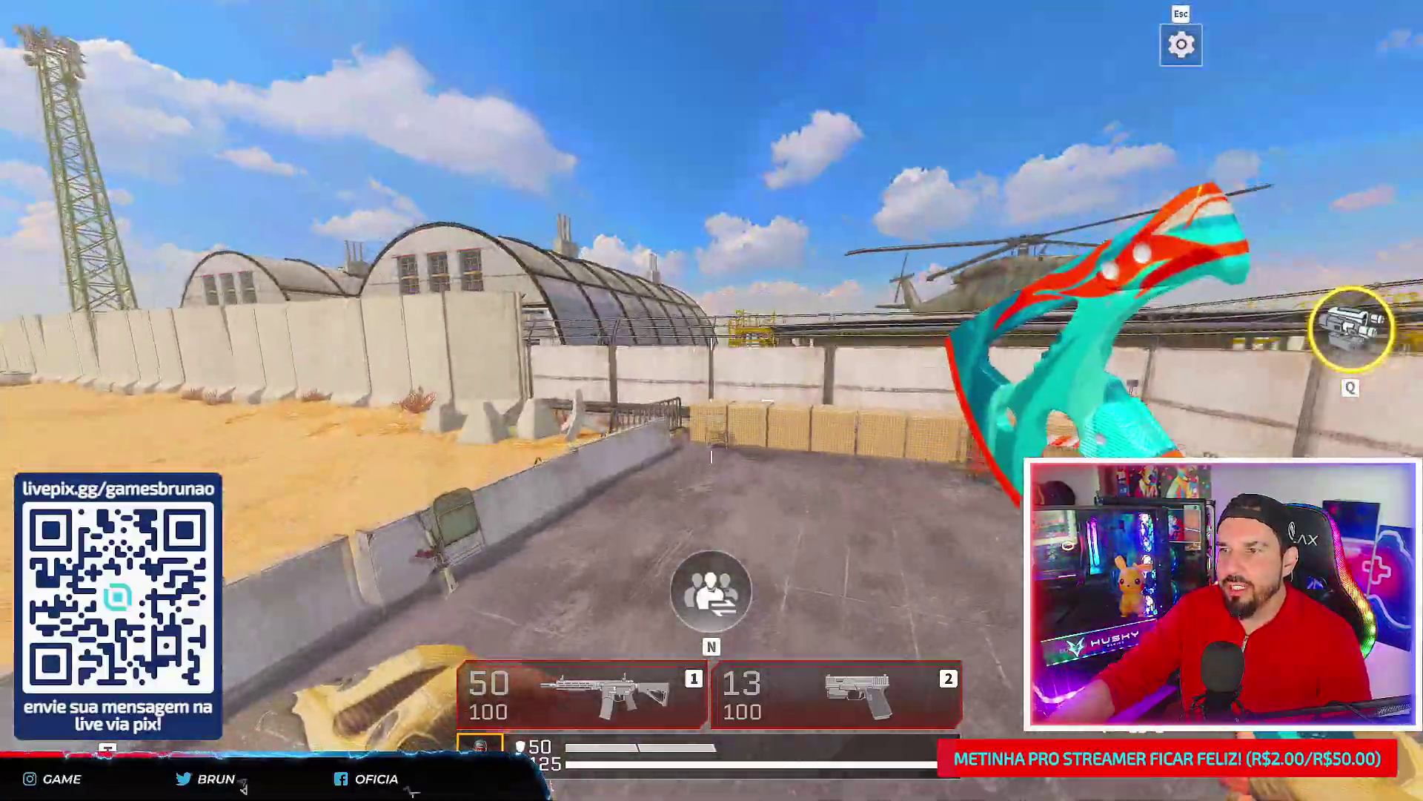
key(w)
key(q)
key(1)
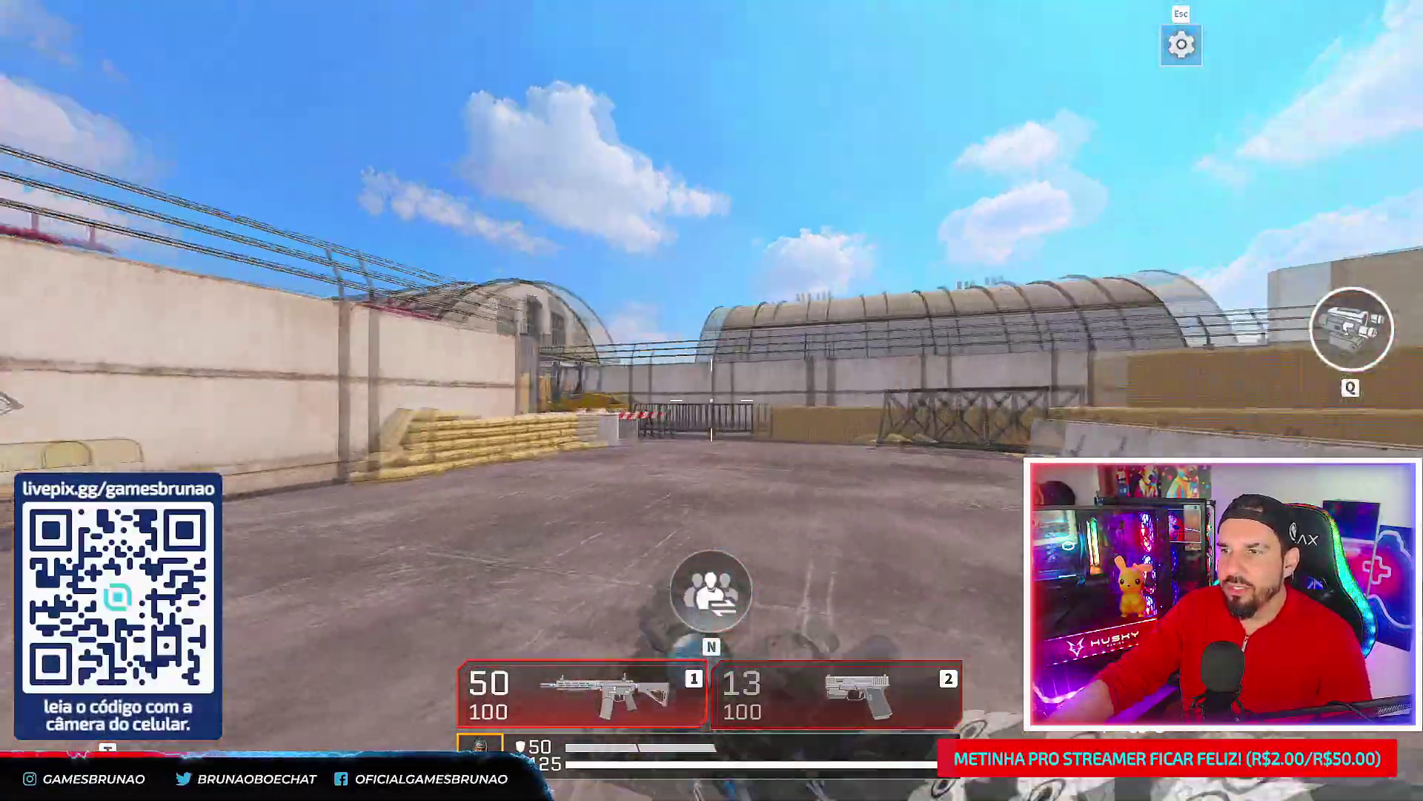
key(w)
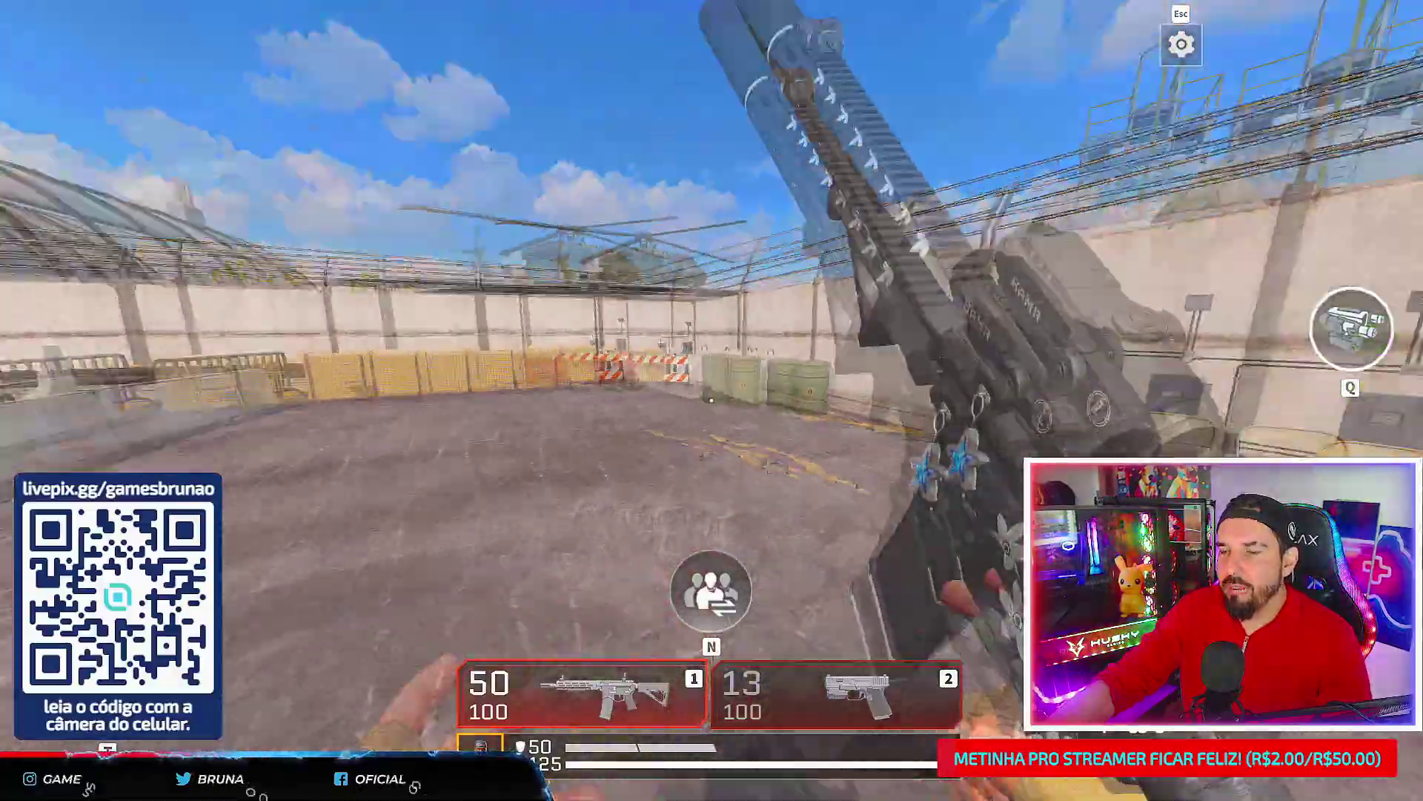
key(w)
key(3)
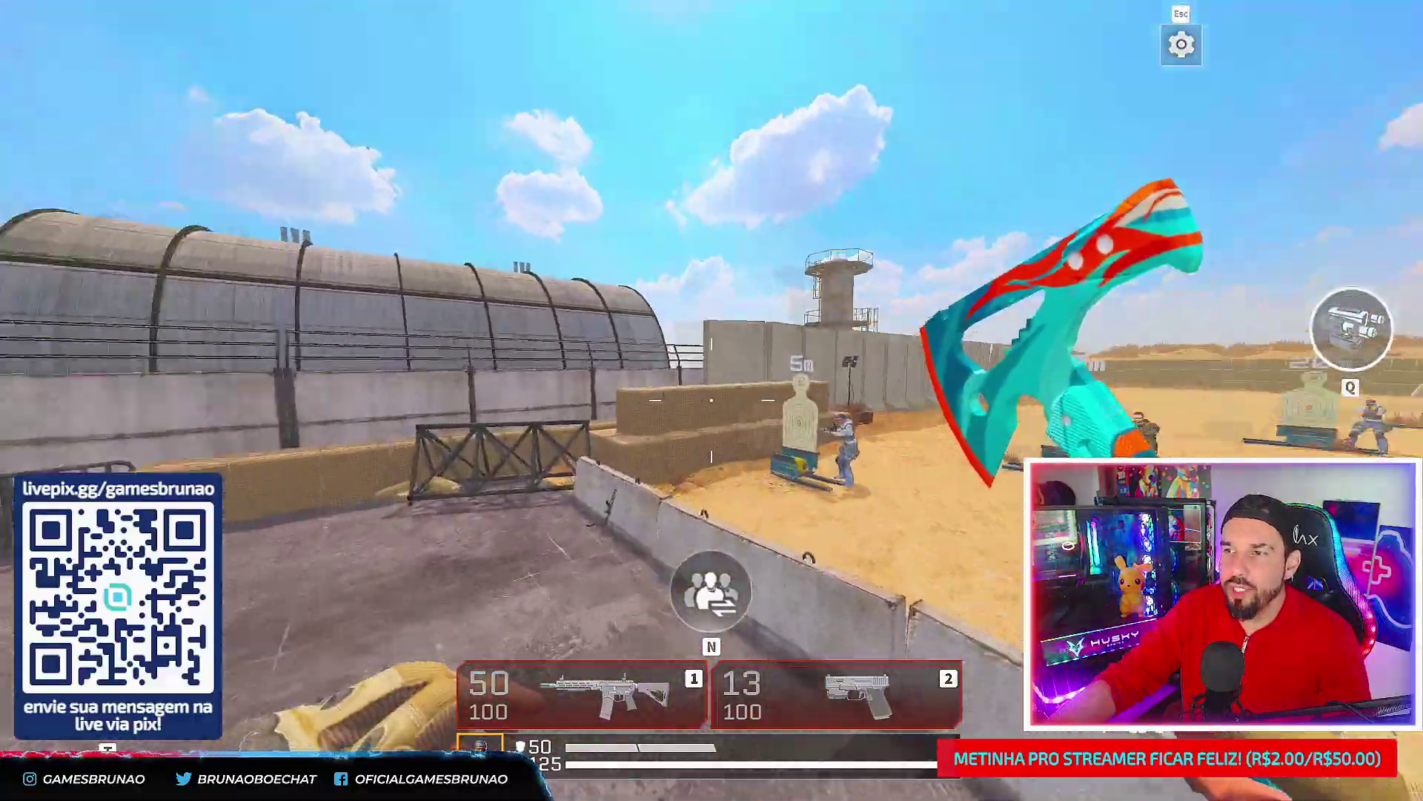
key(s)
key(a)
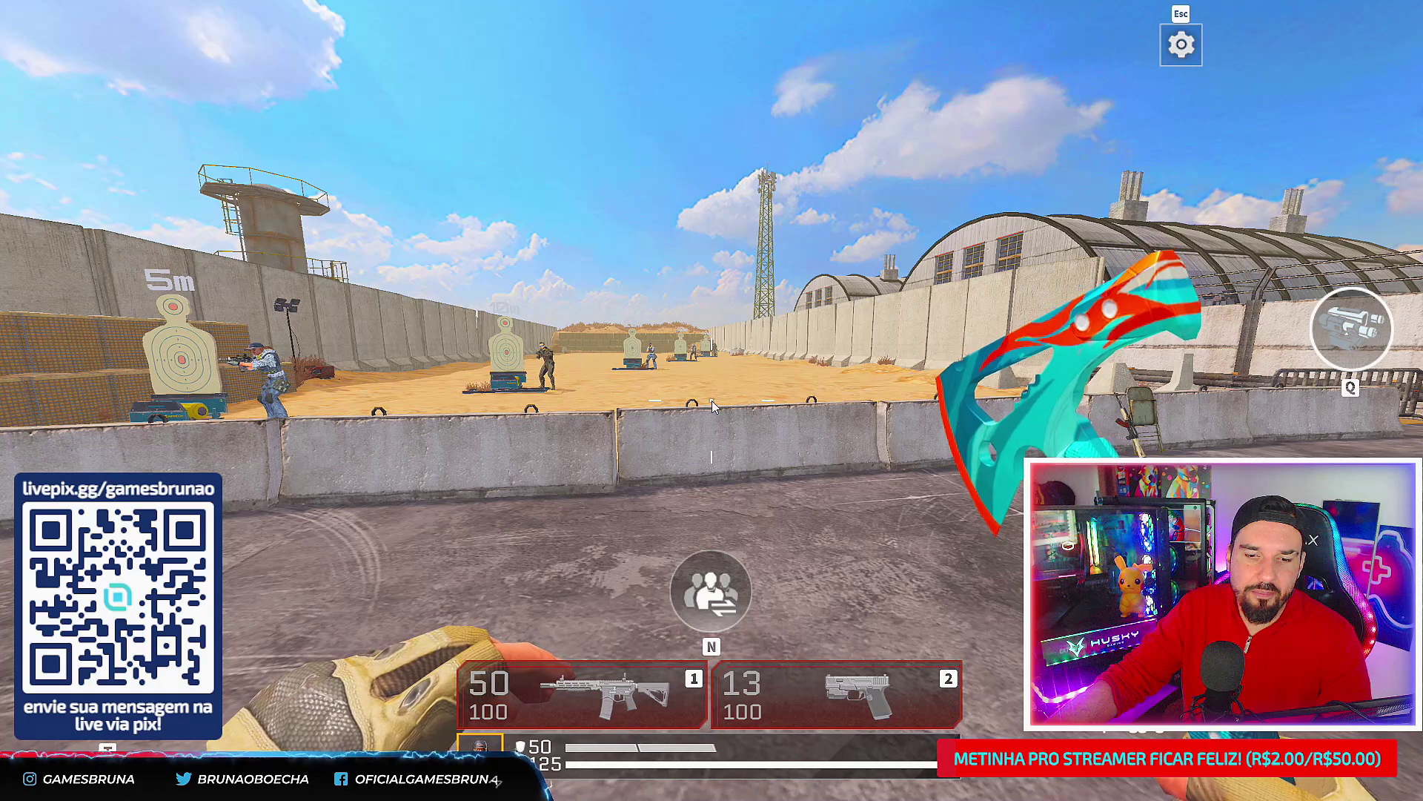
- Switch to the Logitech mouse software from the system tray and open the G403 HERO's button assignments (Atribuições)
key(super)
text(')
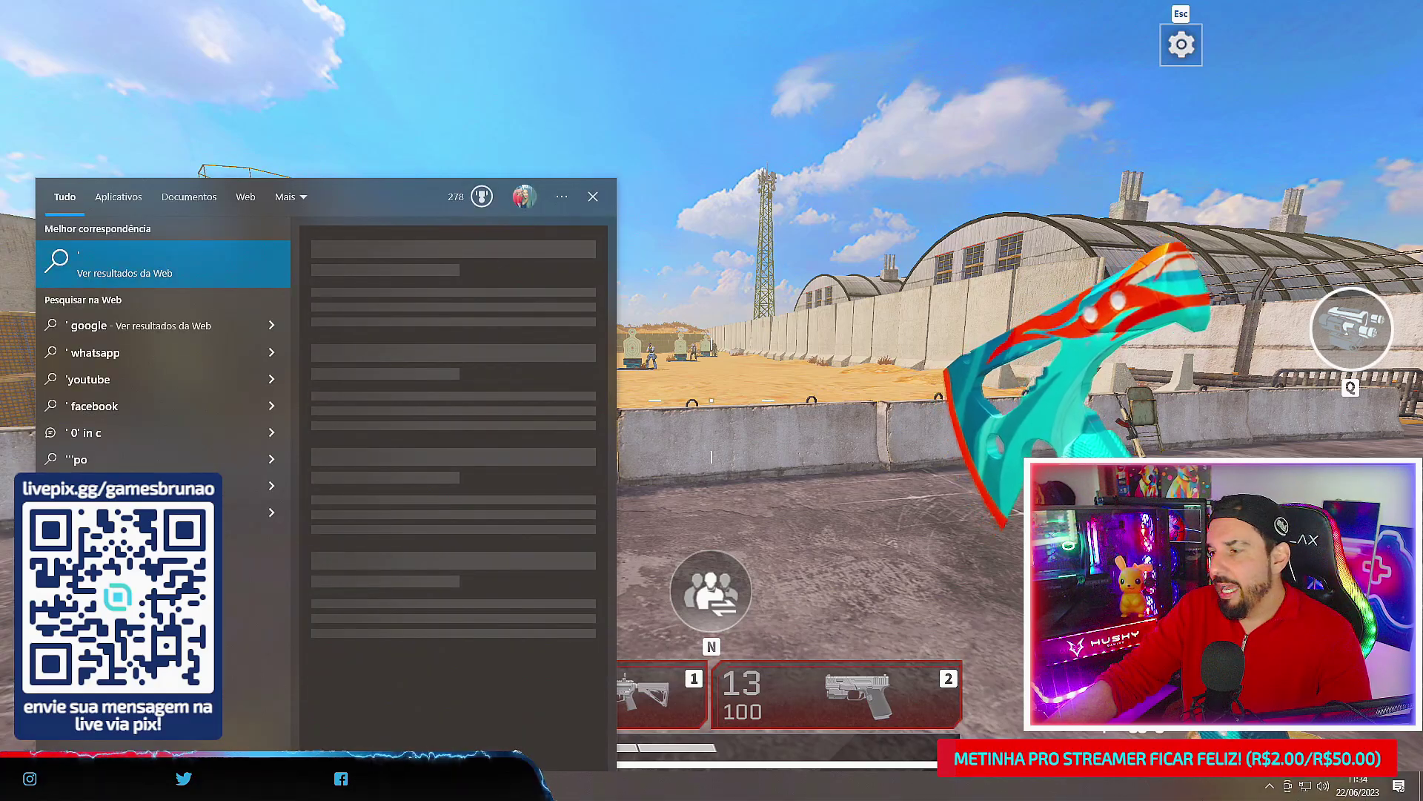
click(1269, 783)
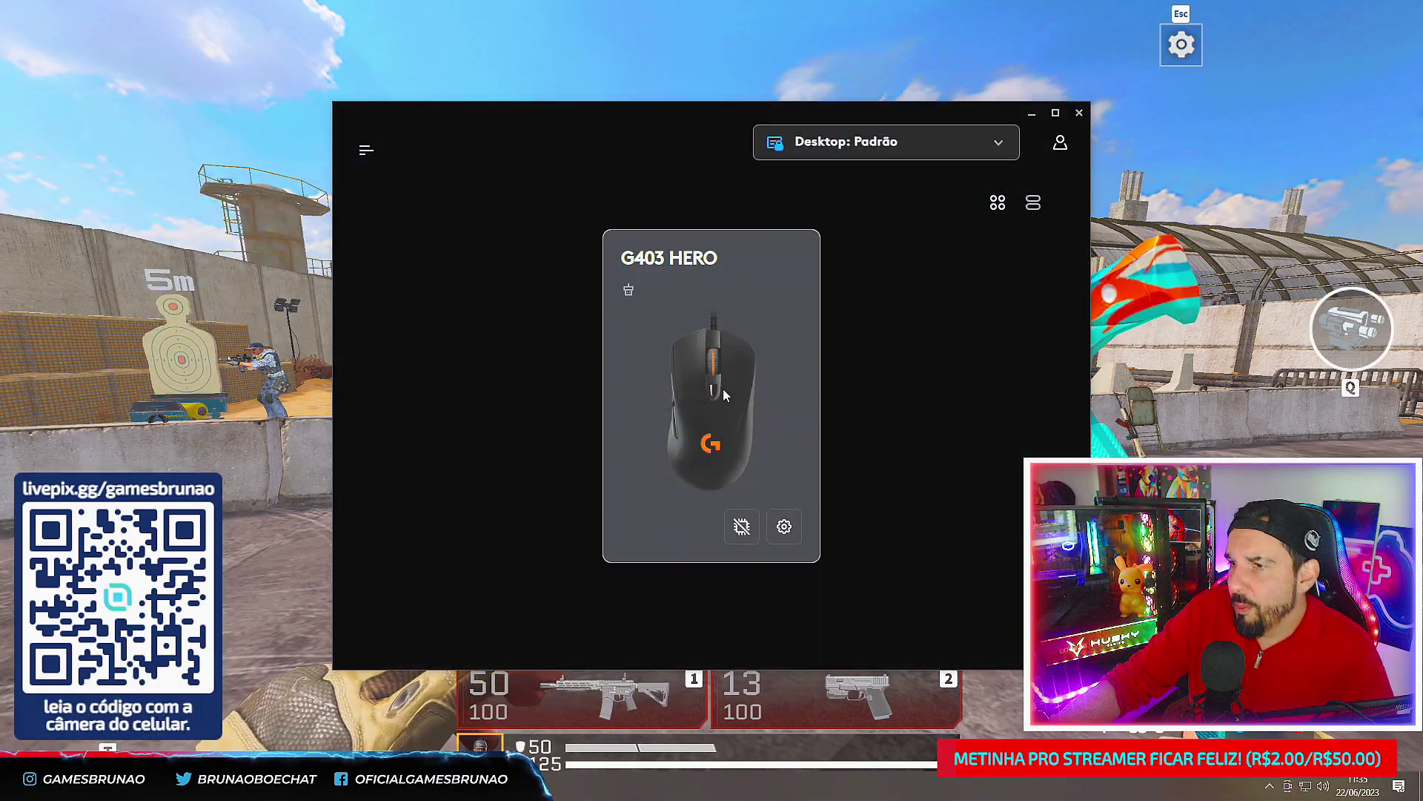
click(723, 389)
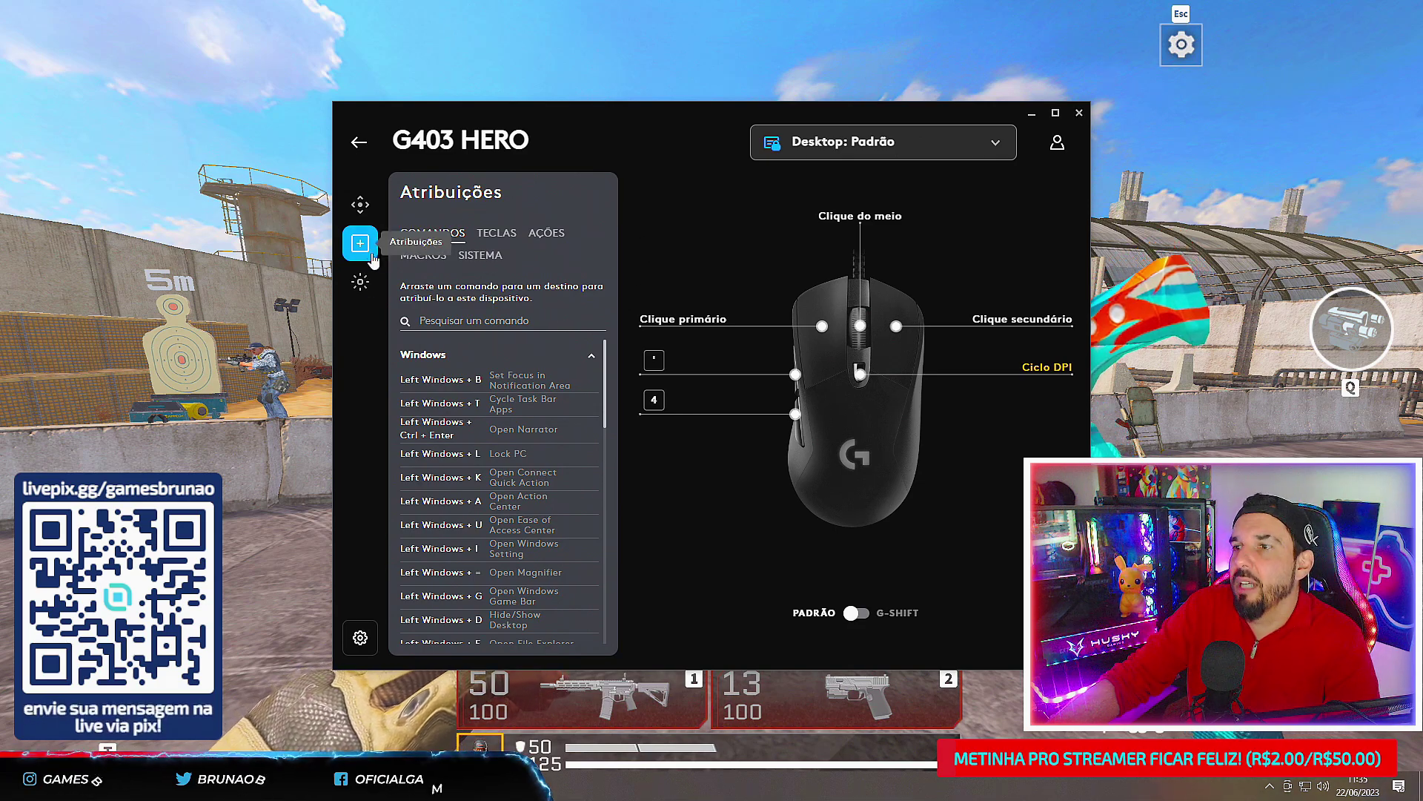
- Show the keyboard key assignments (Teclas) for the G403 HERO and look through the list of keys
click(492, 238)
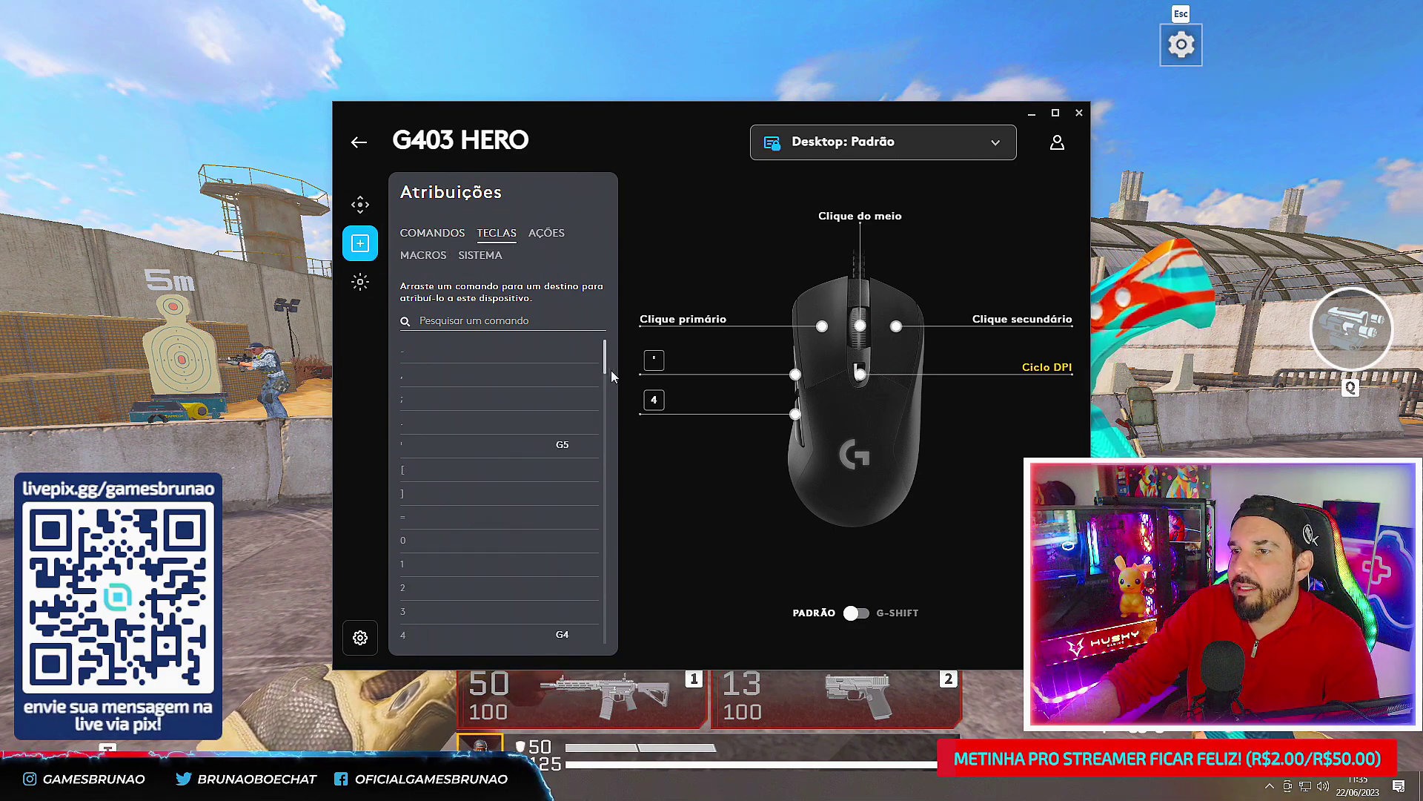
scroll(460, 423, down, 1)
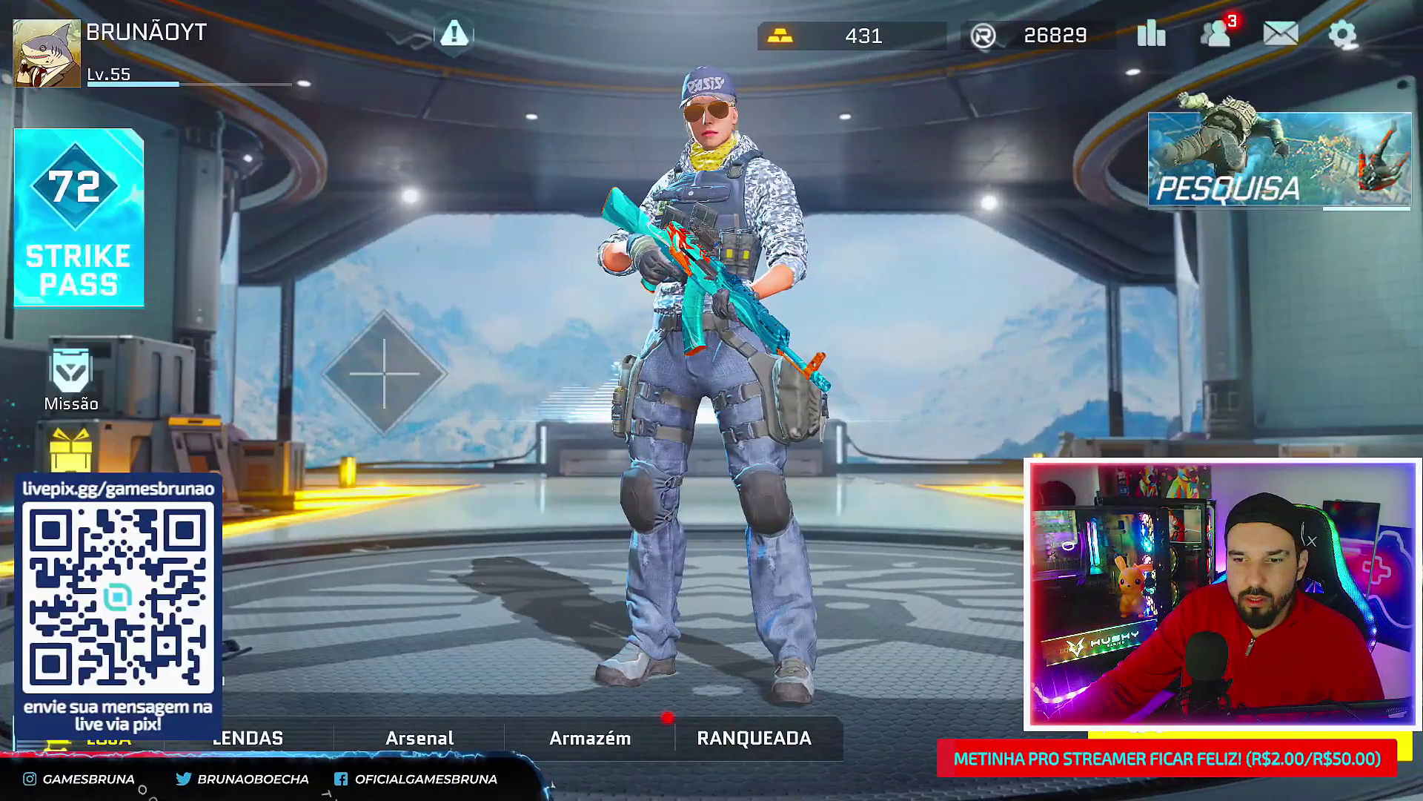
- Open WordPad from Windows search and fill a line with repeated "b" characters to test the Tab to B mapping
key(super)
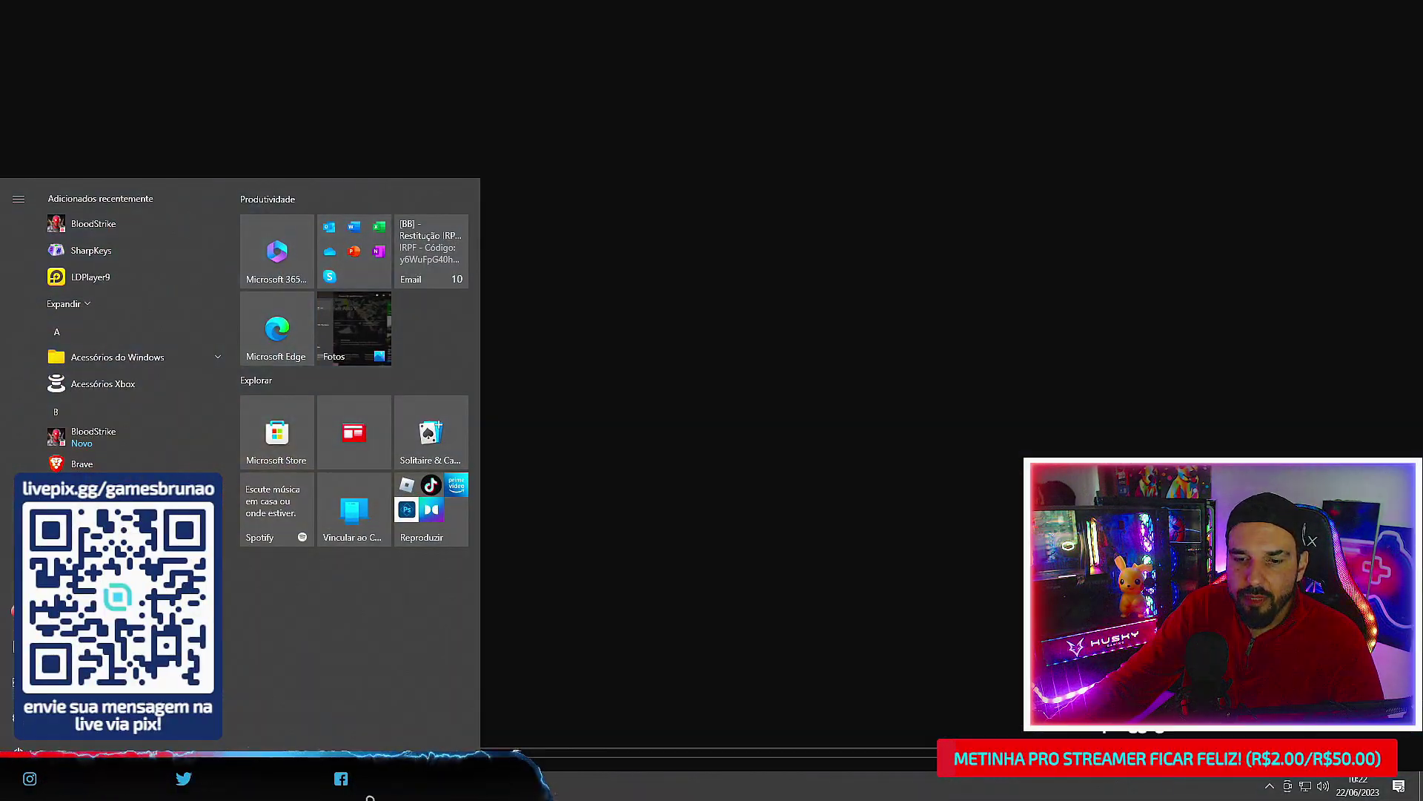
text(w3)
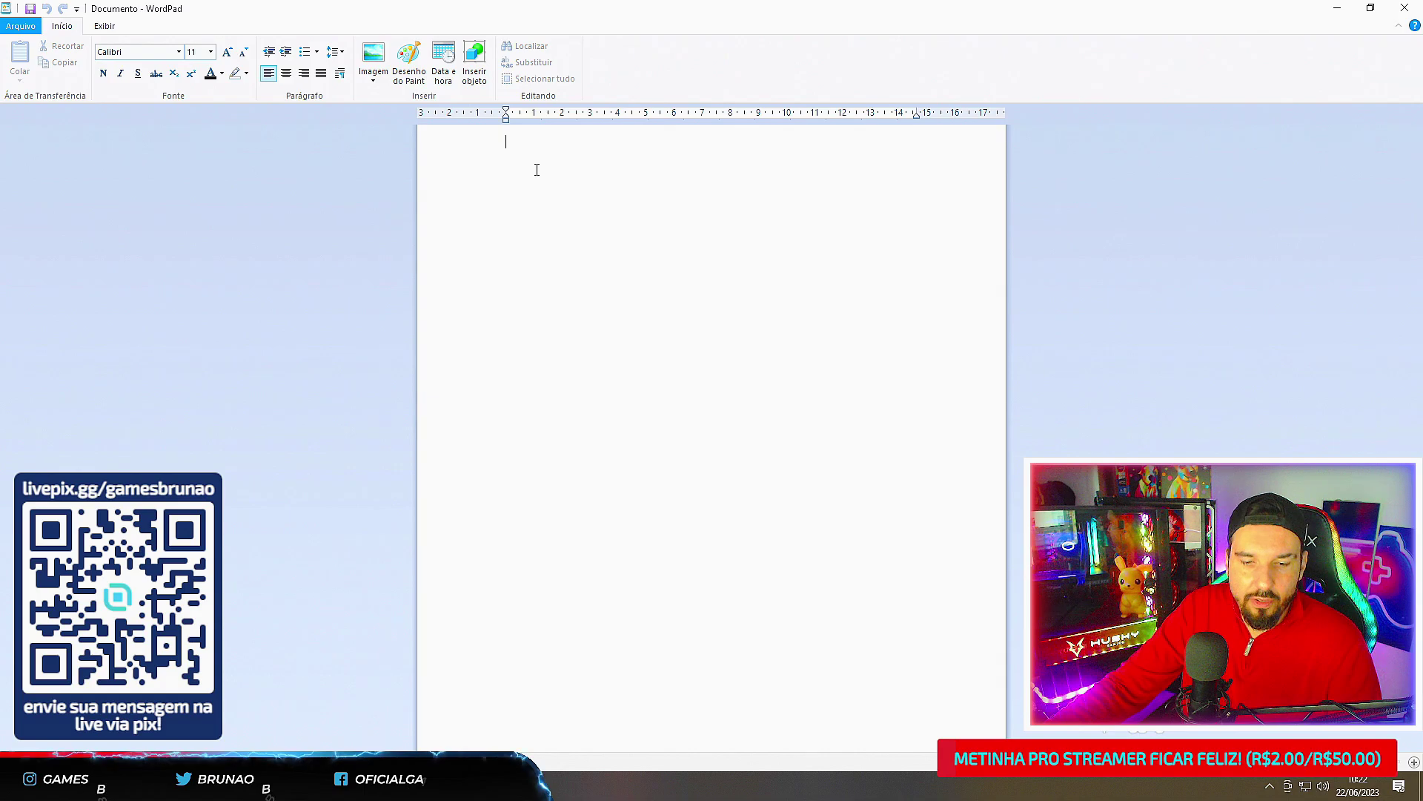
text(b)
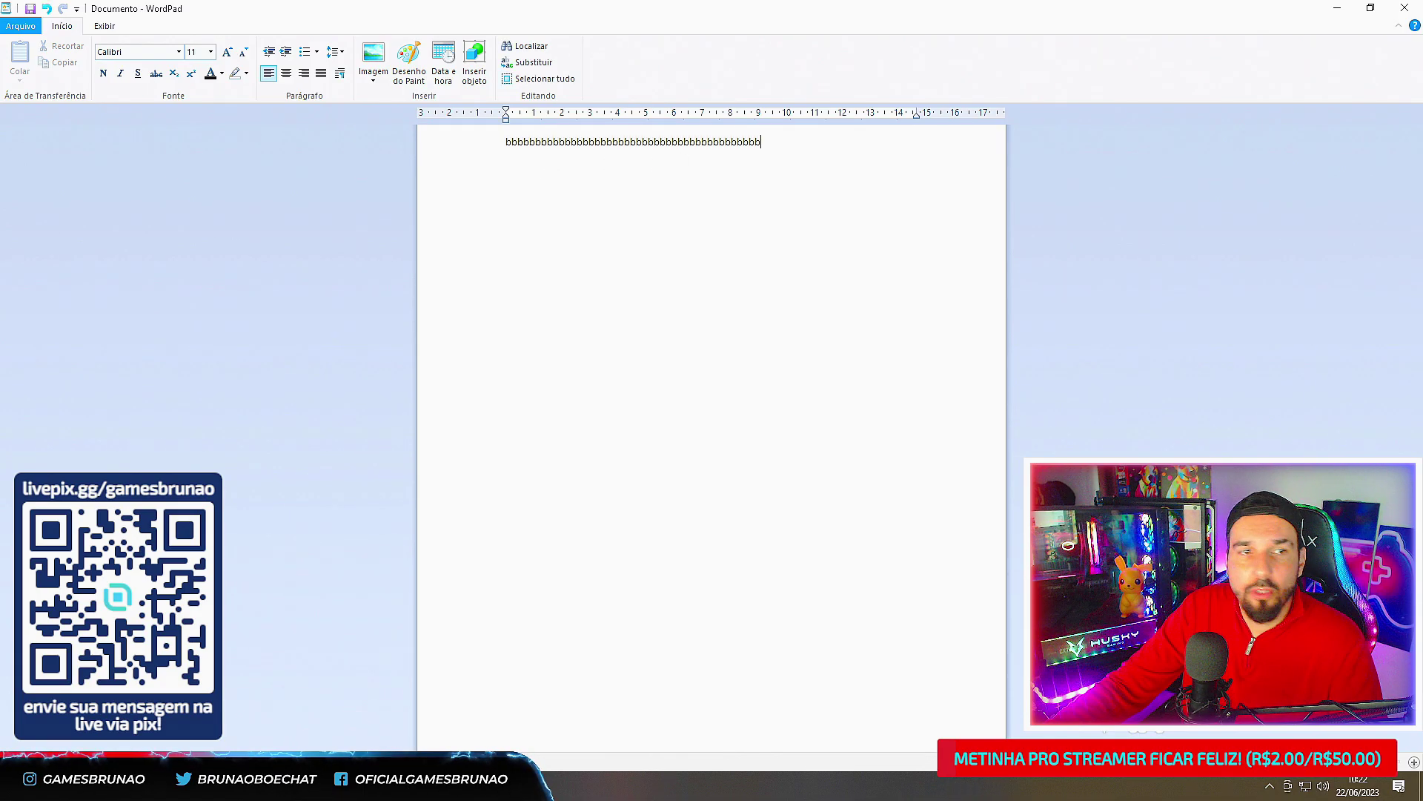
text(bbbbbbbbbb)
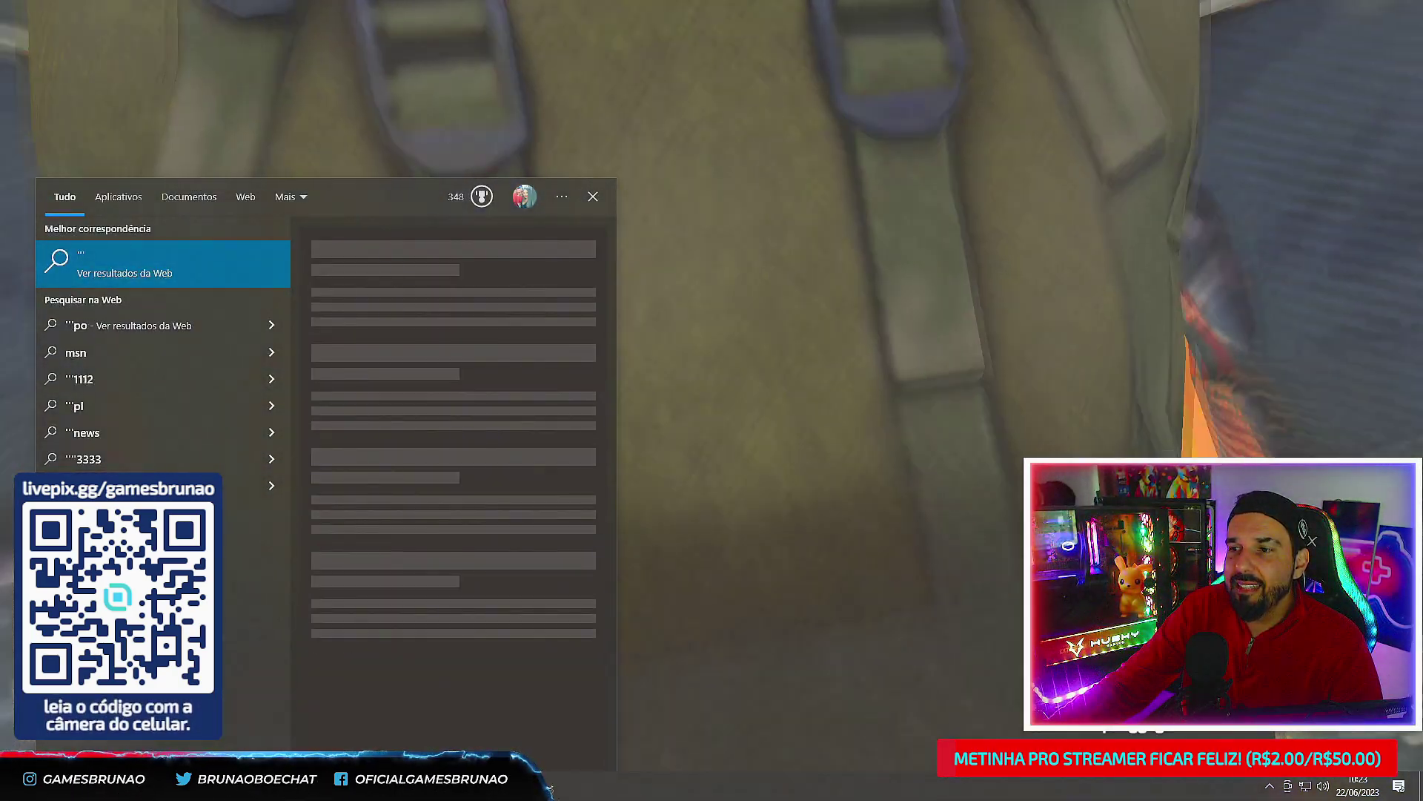
- Dismiss the Windows search, return to the match, and collect a second weapon, shotgun ammunition and bandages inside the warehouse
key(Escape)
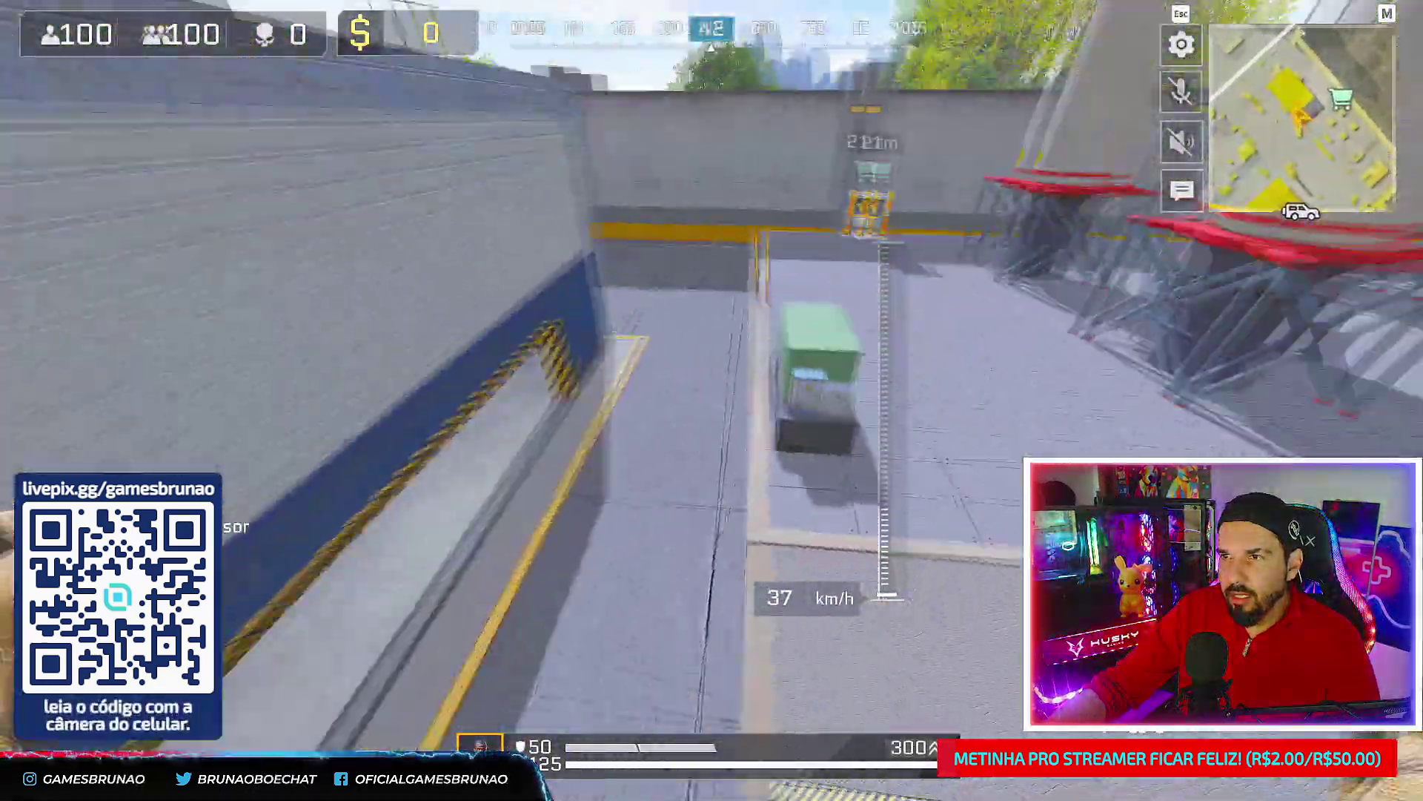
key(w)
key(Tab)
key(Tab)
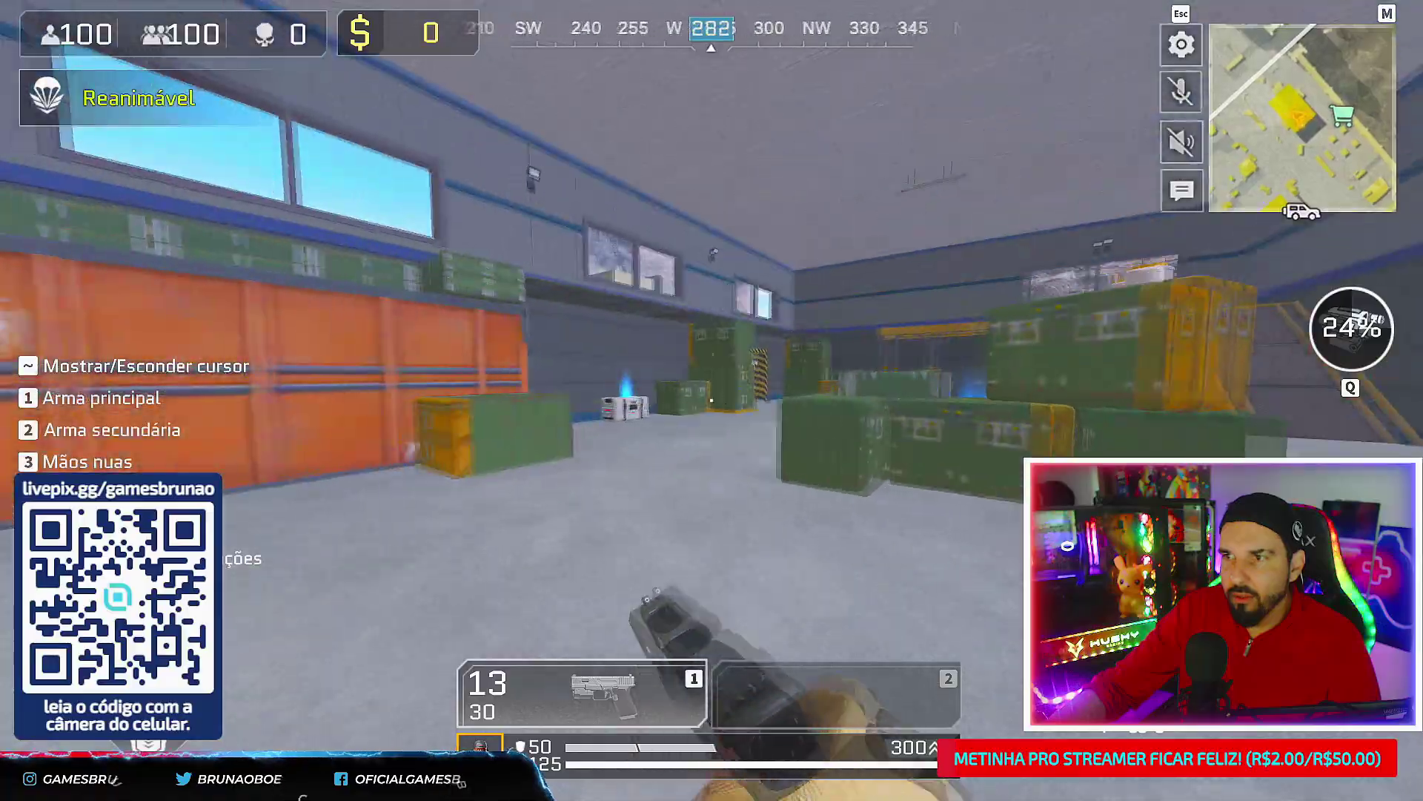
key(w)
key(w)
key(f)
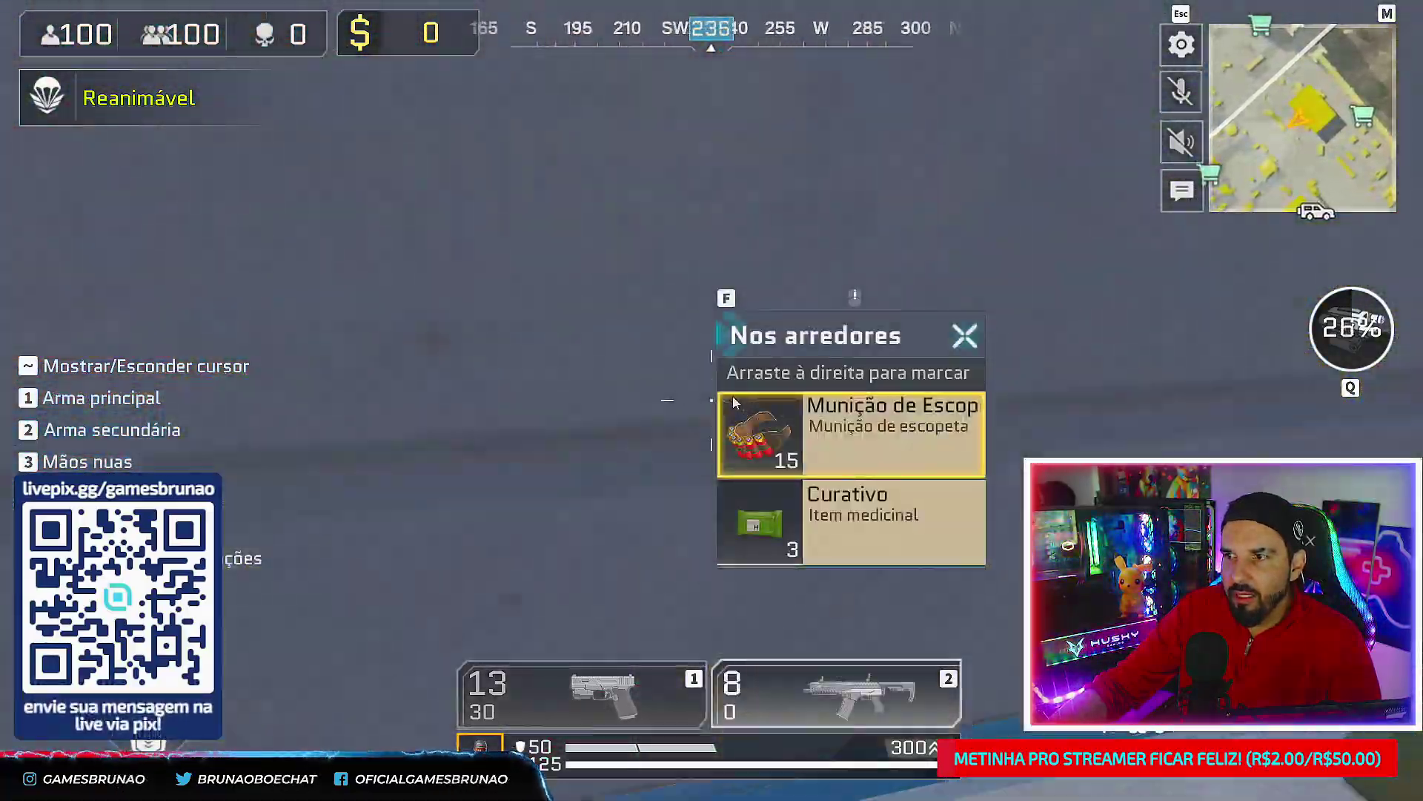
key(f)
key(f)
- Move around the warehouse area, past the forklift, and loot the red crate for a new primary weapon
key(w)
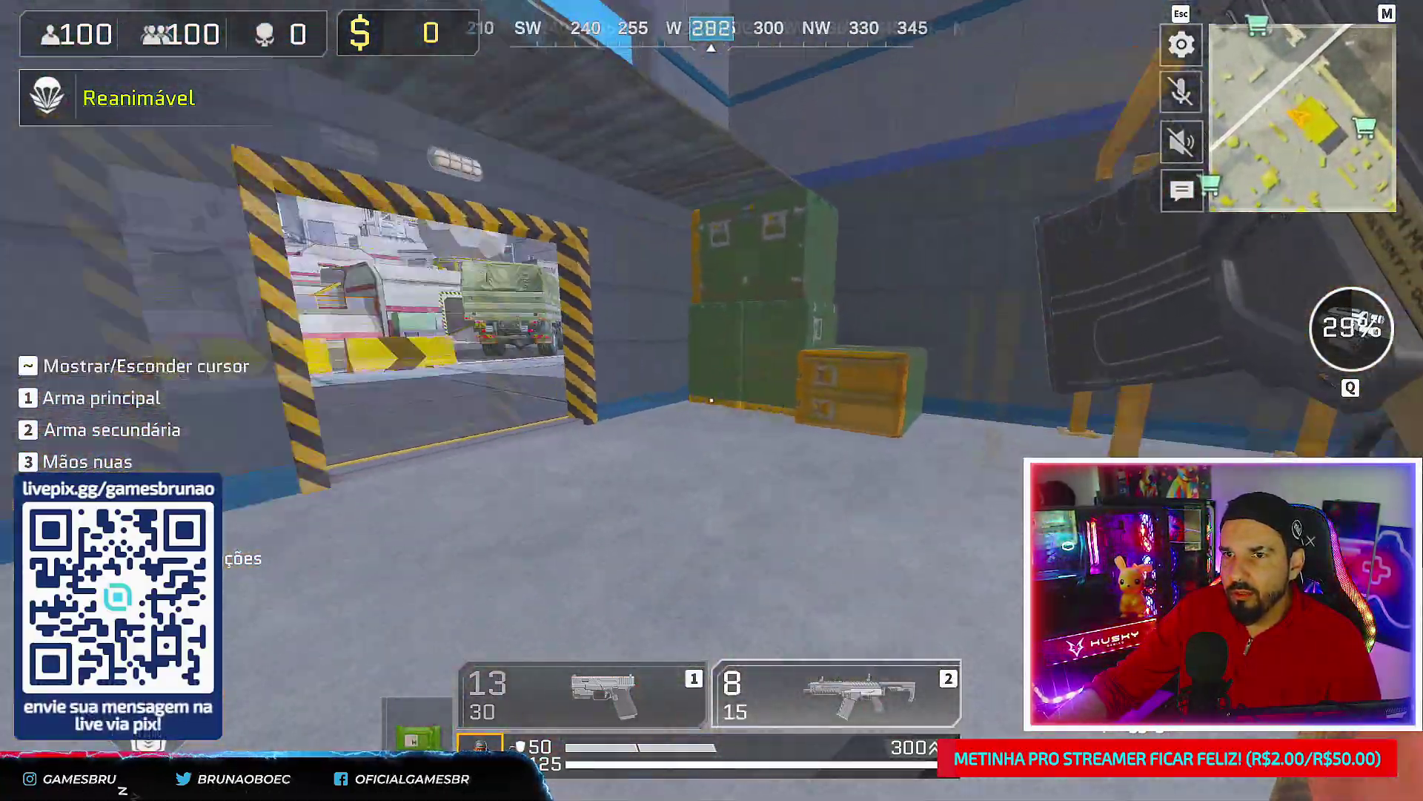
key(w)
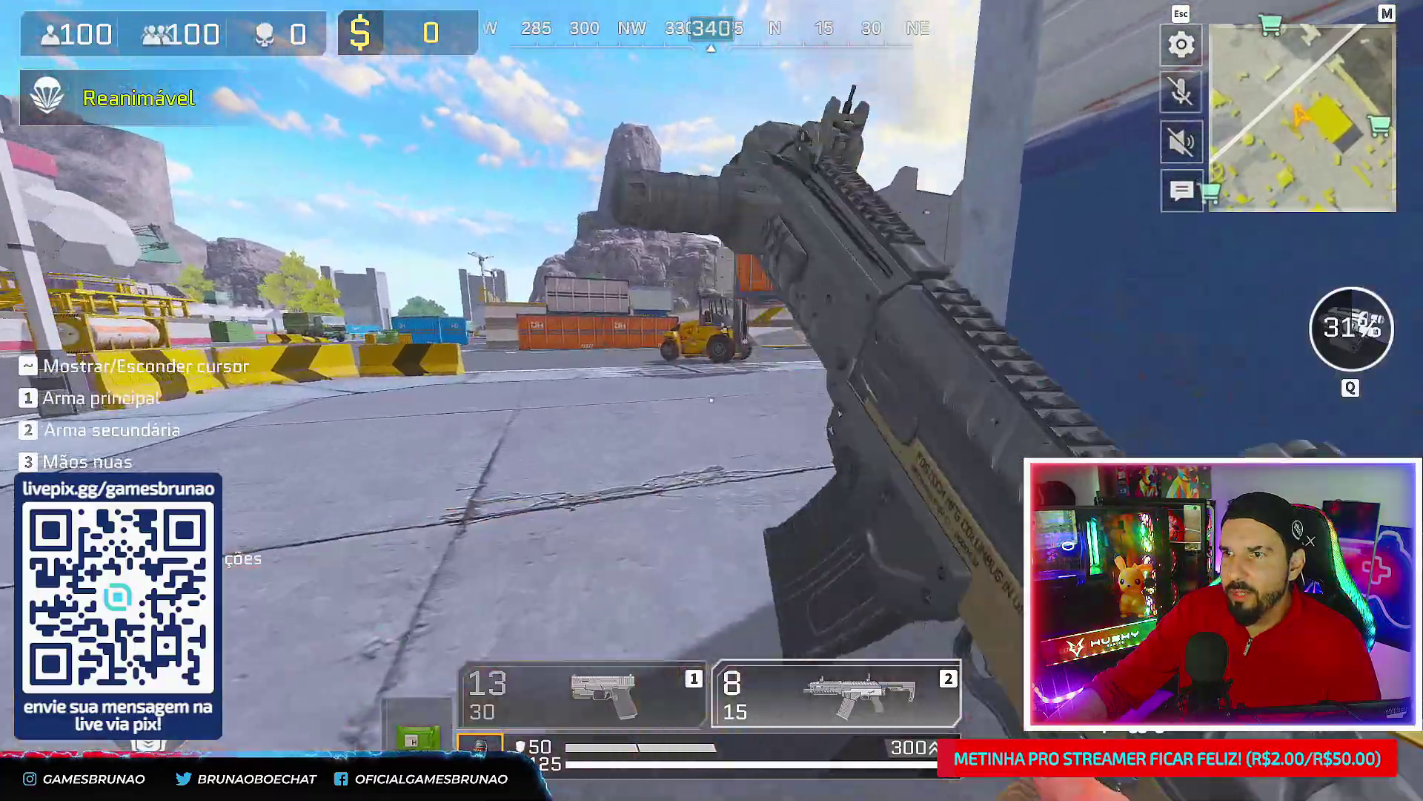
key(w)
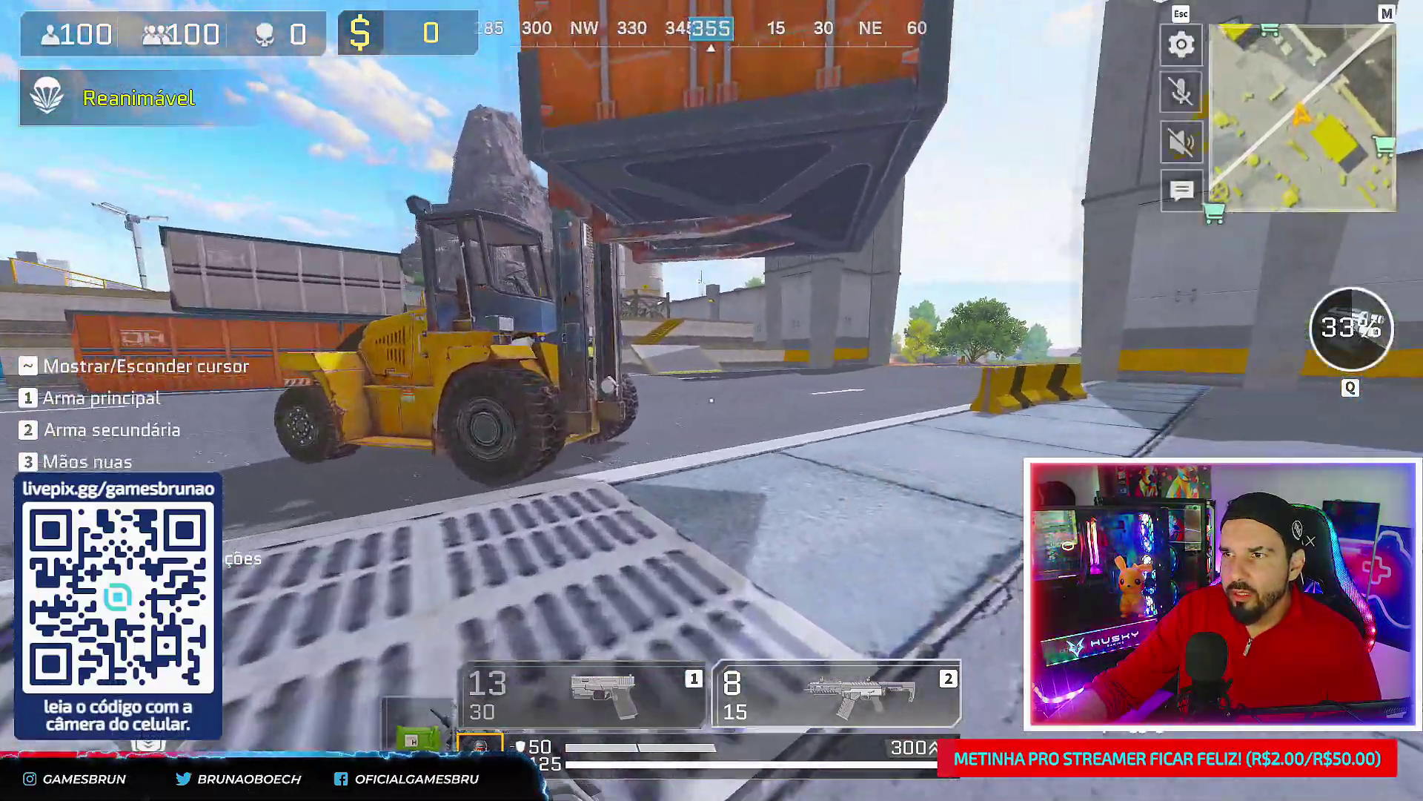
key(w)
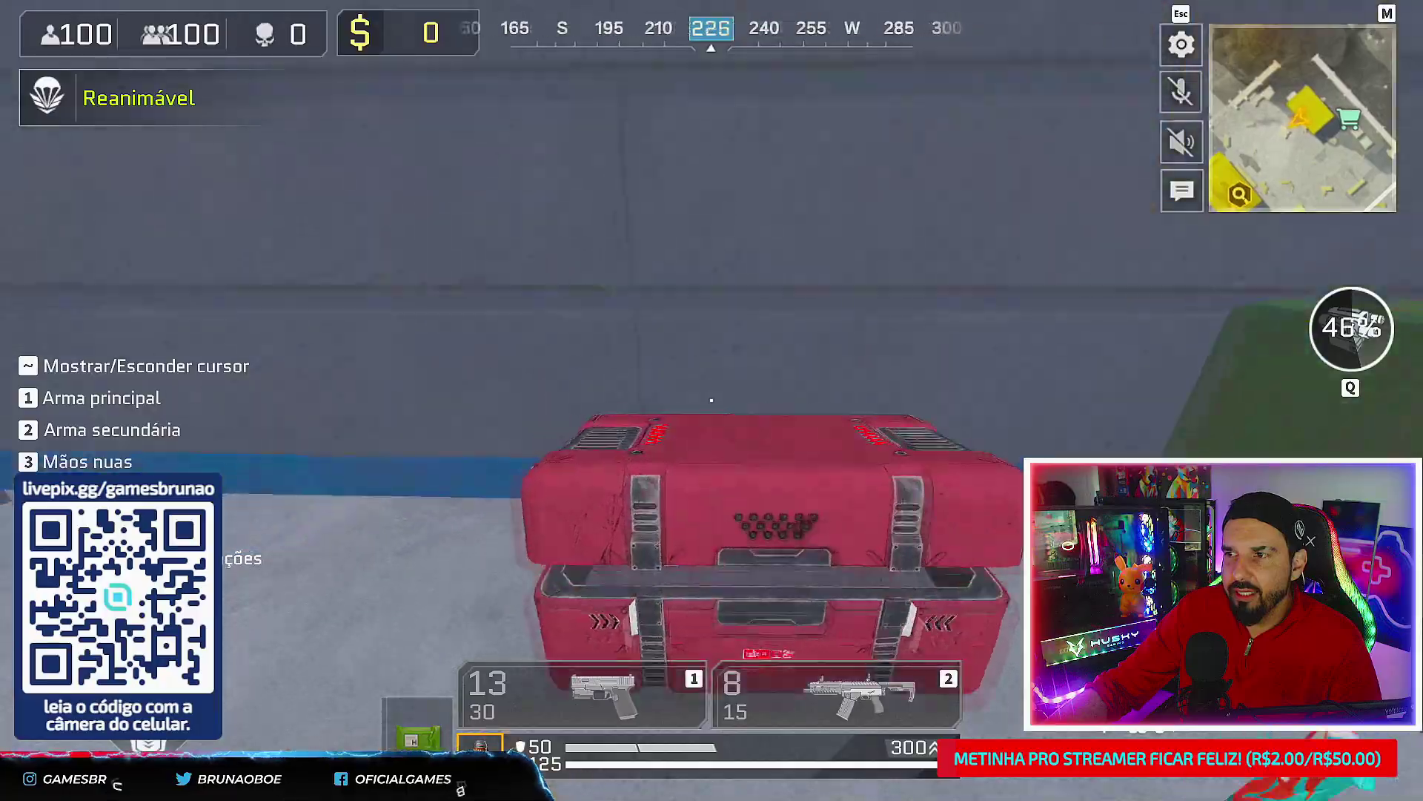
key(f)
- Run out of the warehouse and across the yard, past the military truck and the blue container
key(w)
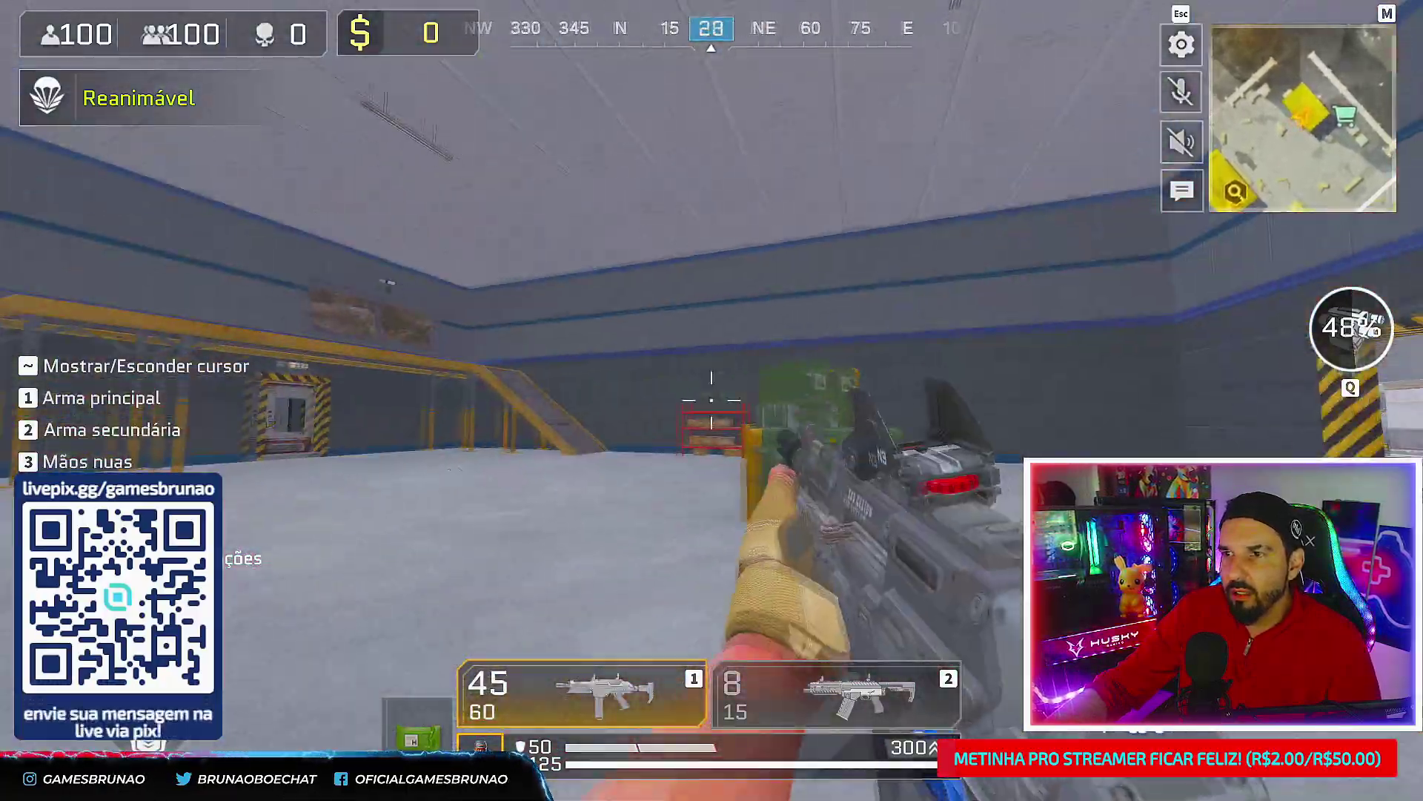
key(w)
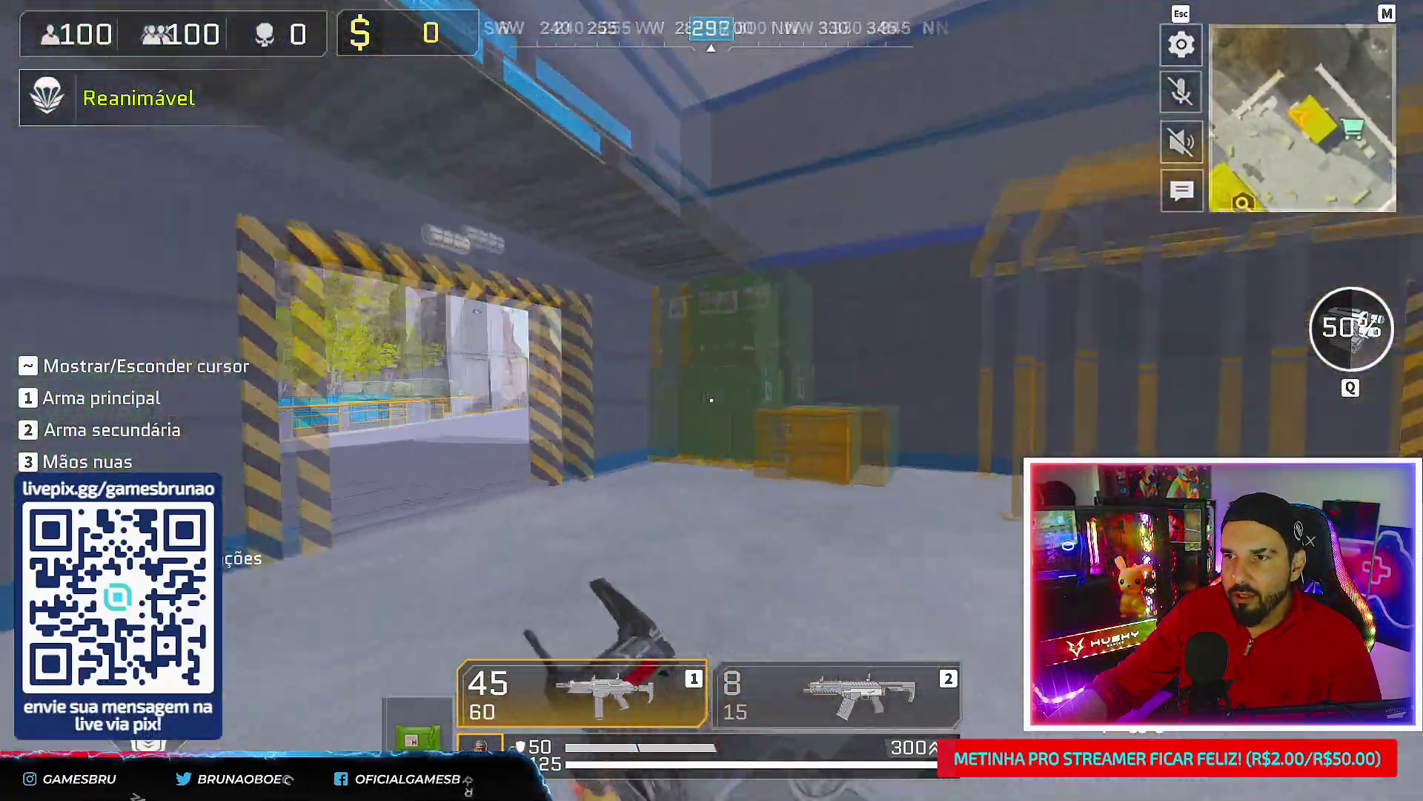
key(w)
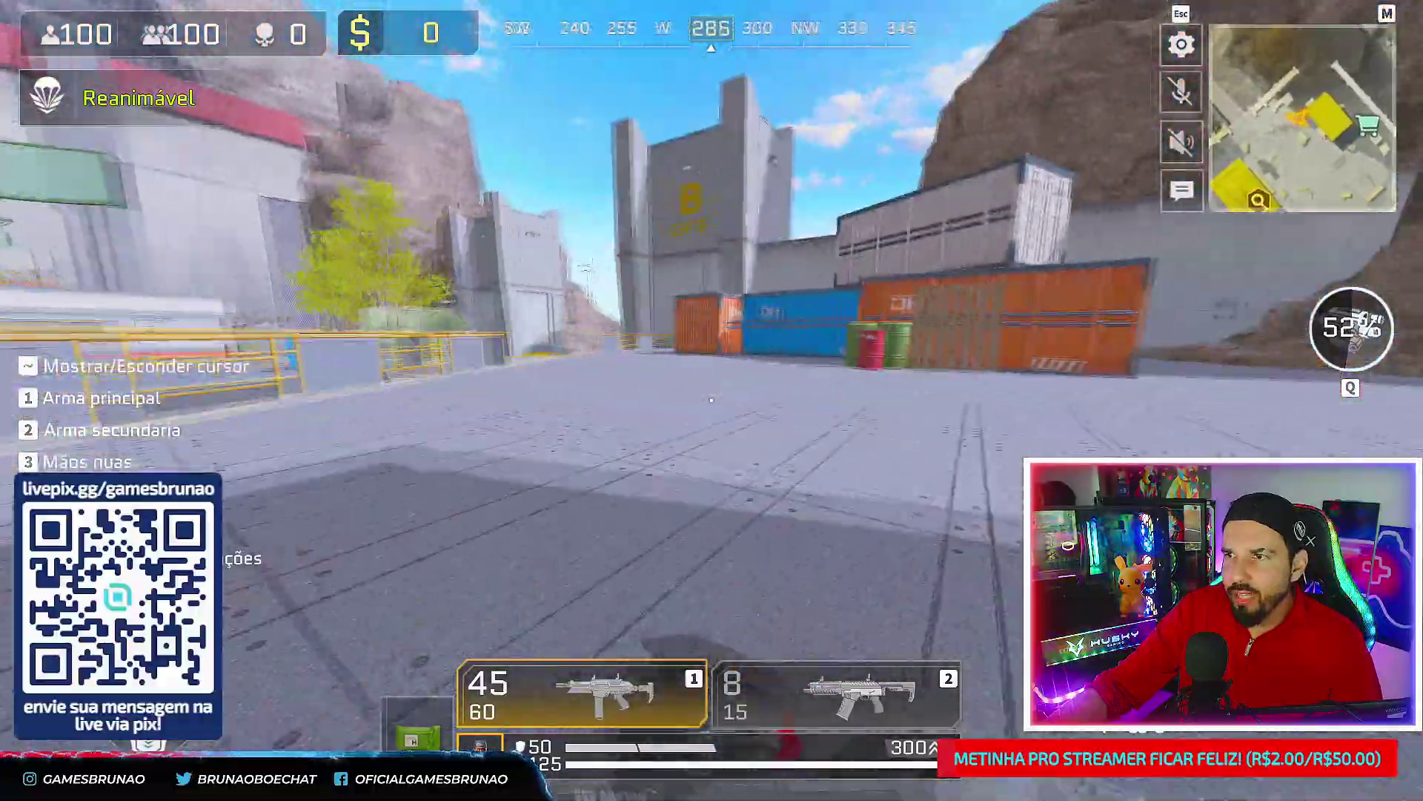
key(w)
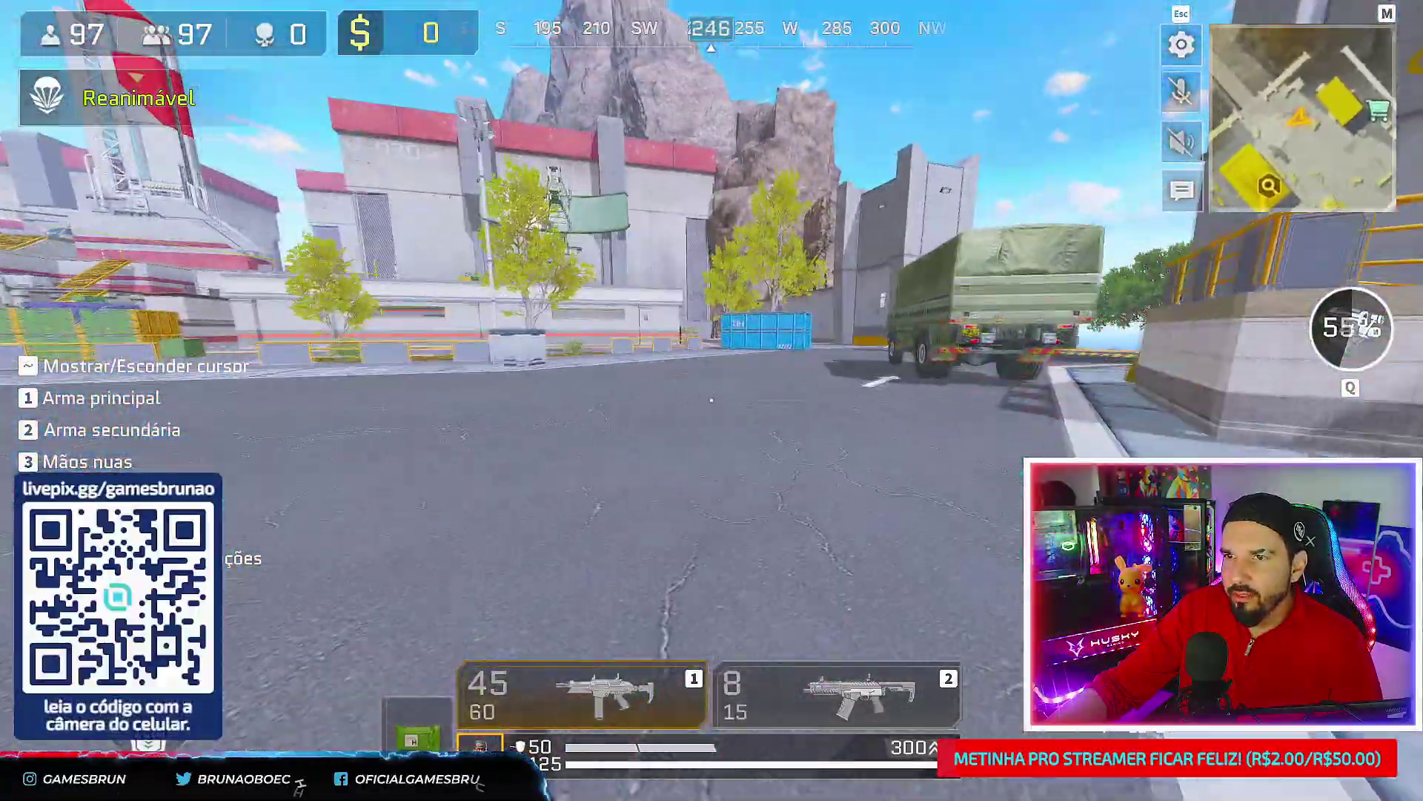
key(w)
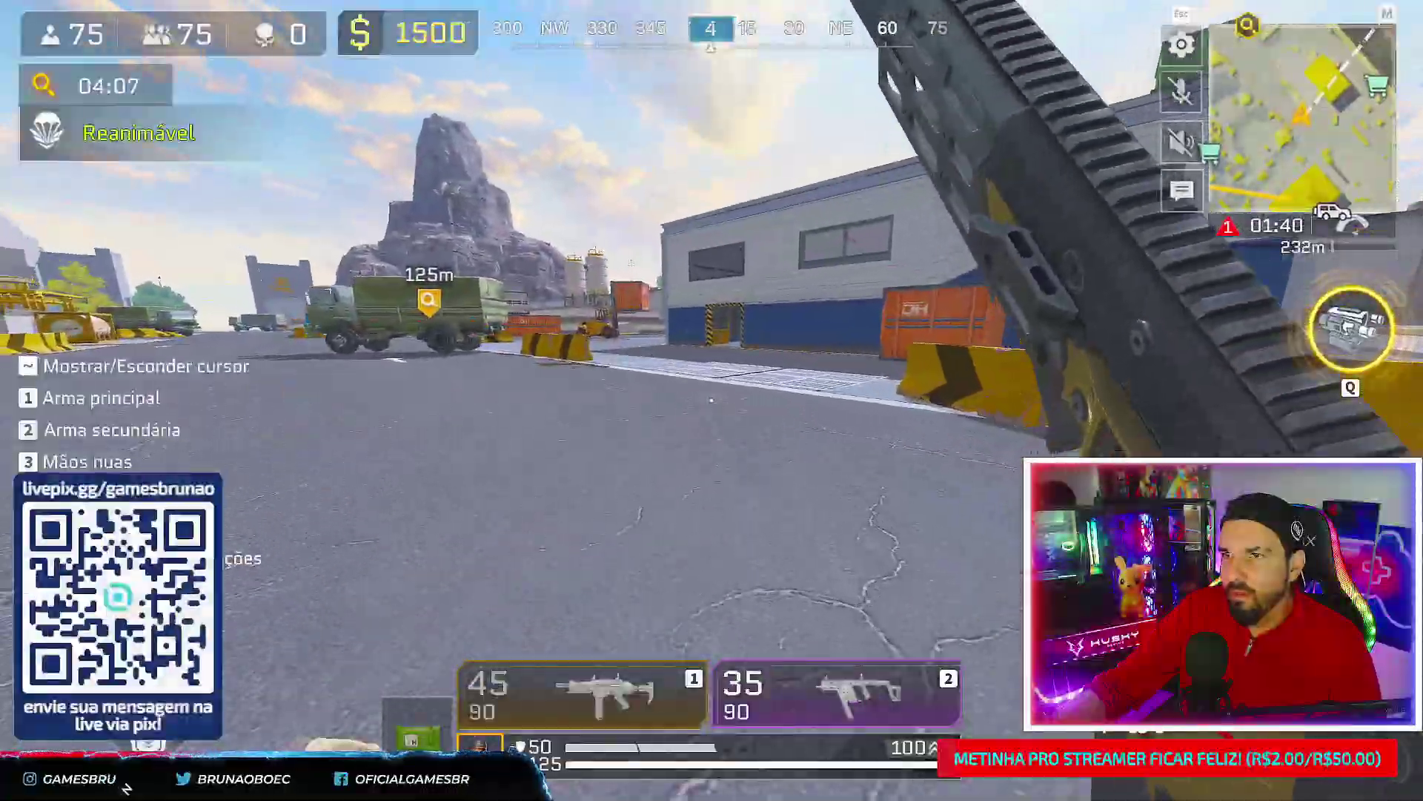
key(w)
key(w)
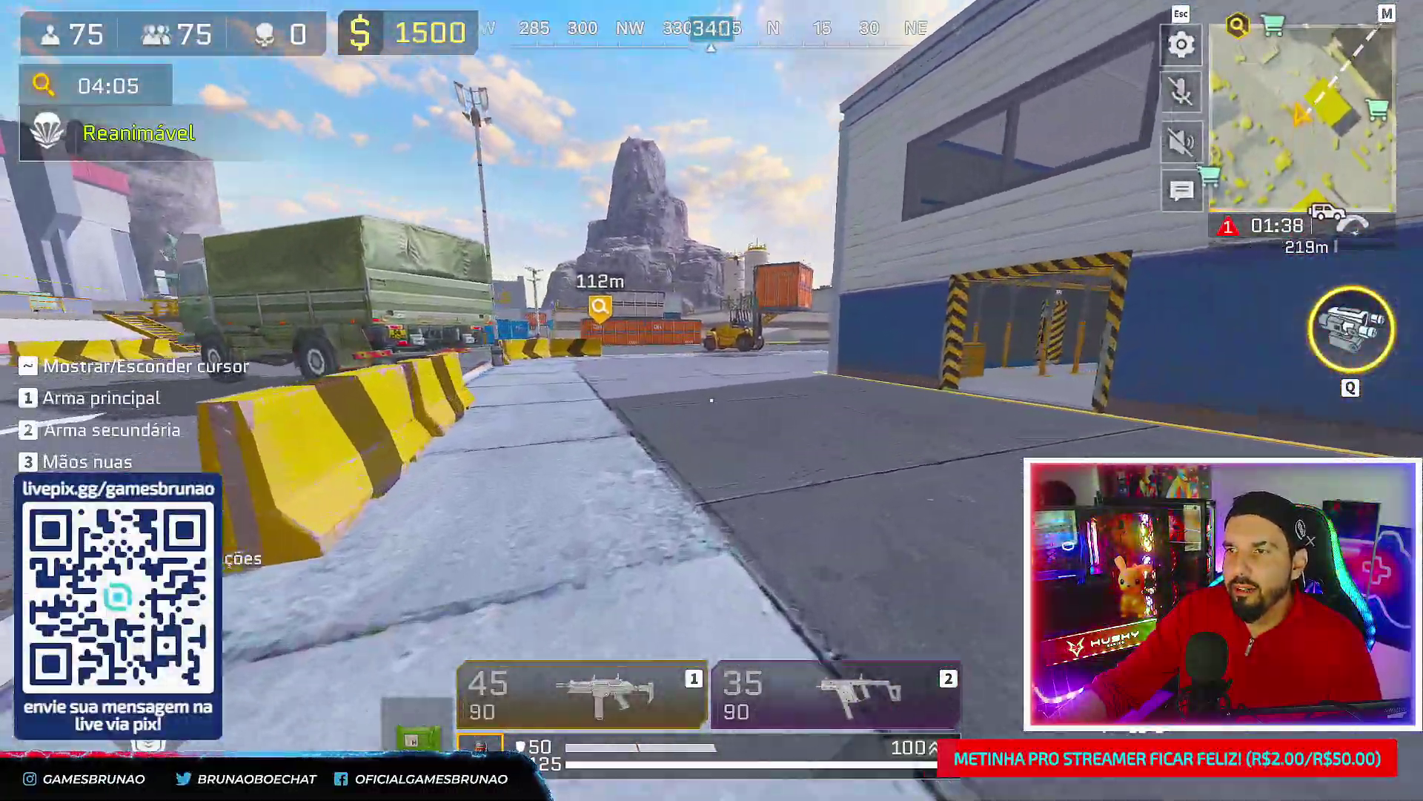
key(w)
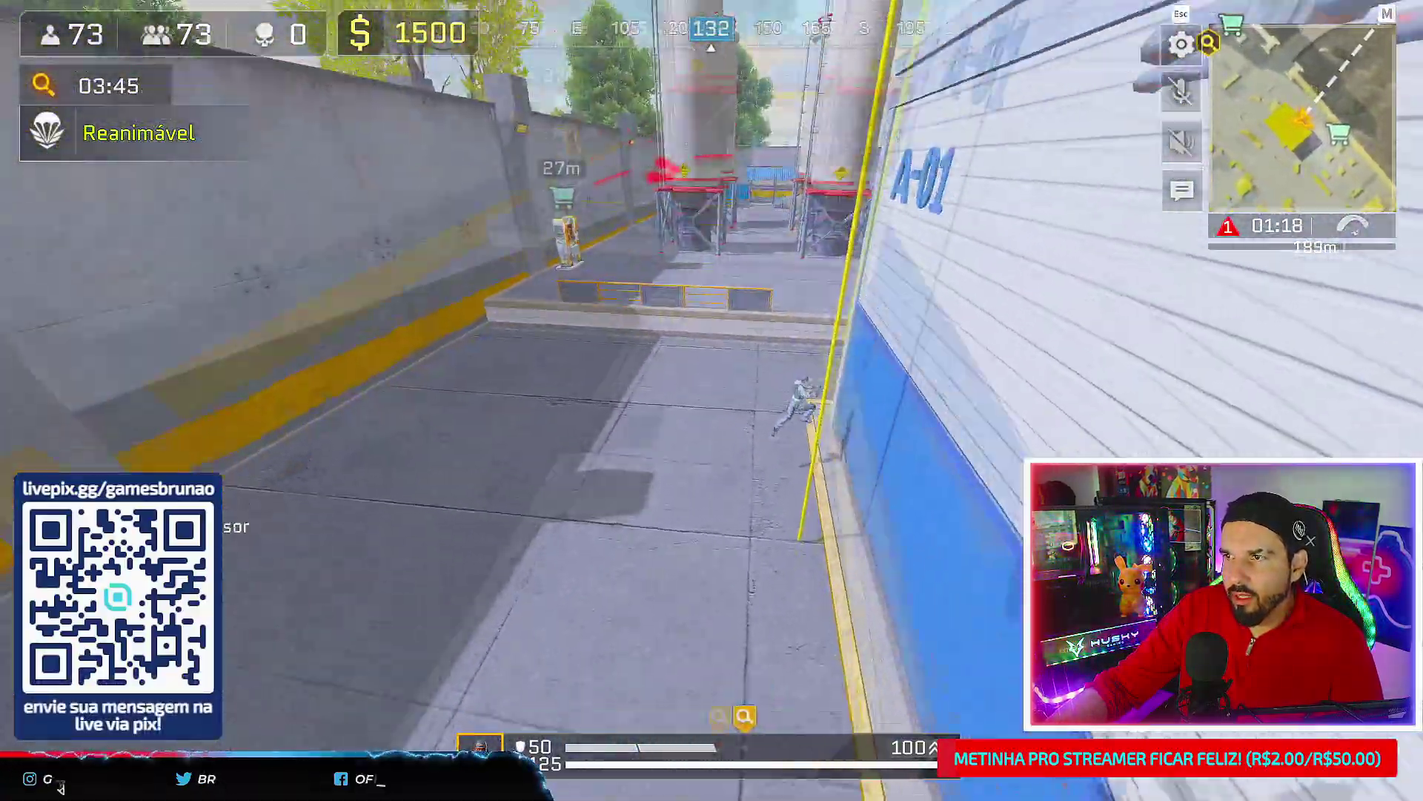
- Fight the enemy beside warehouse A-01, switching between the primary and secondary weapons to test the swapped keys
key(1)
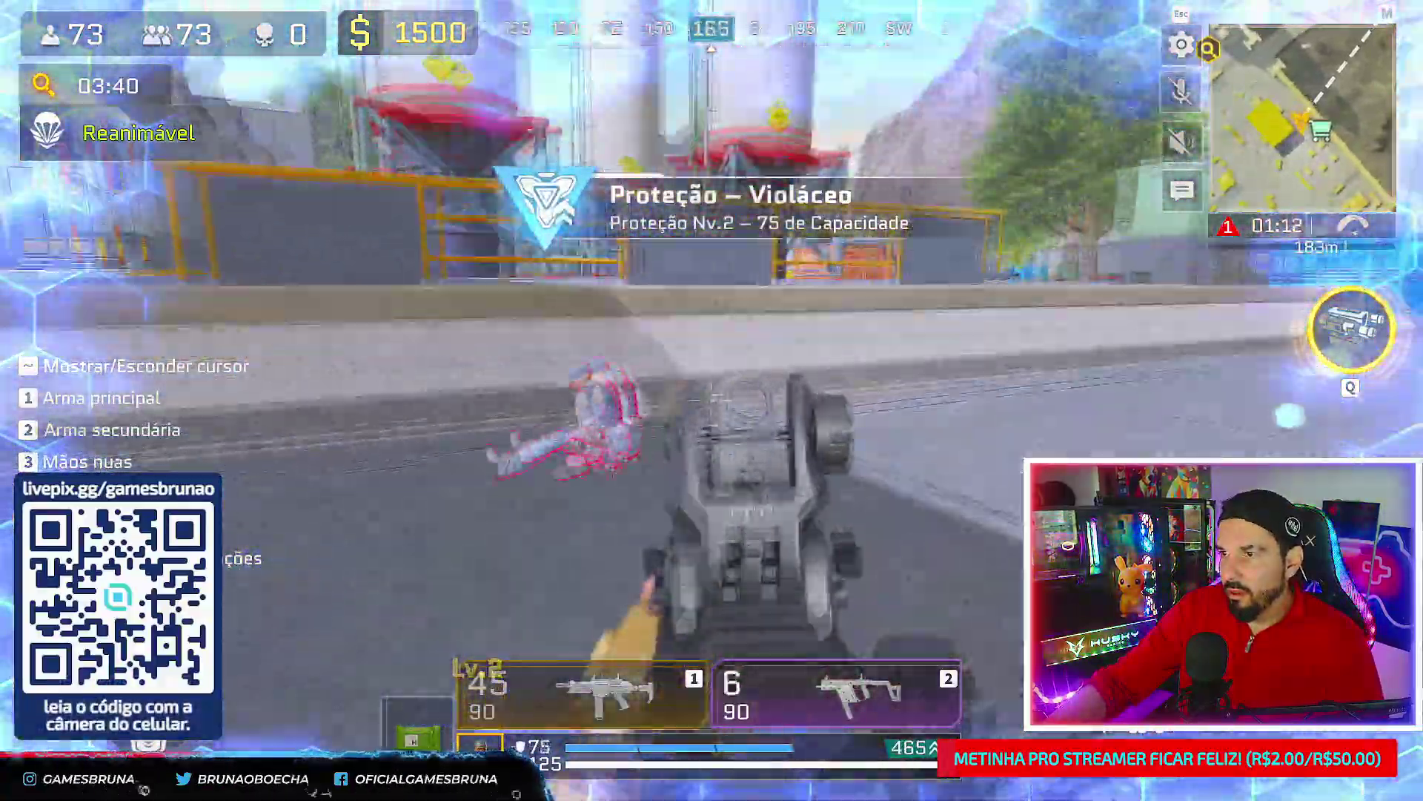
click(711, 401)
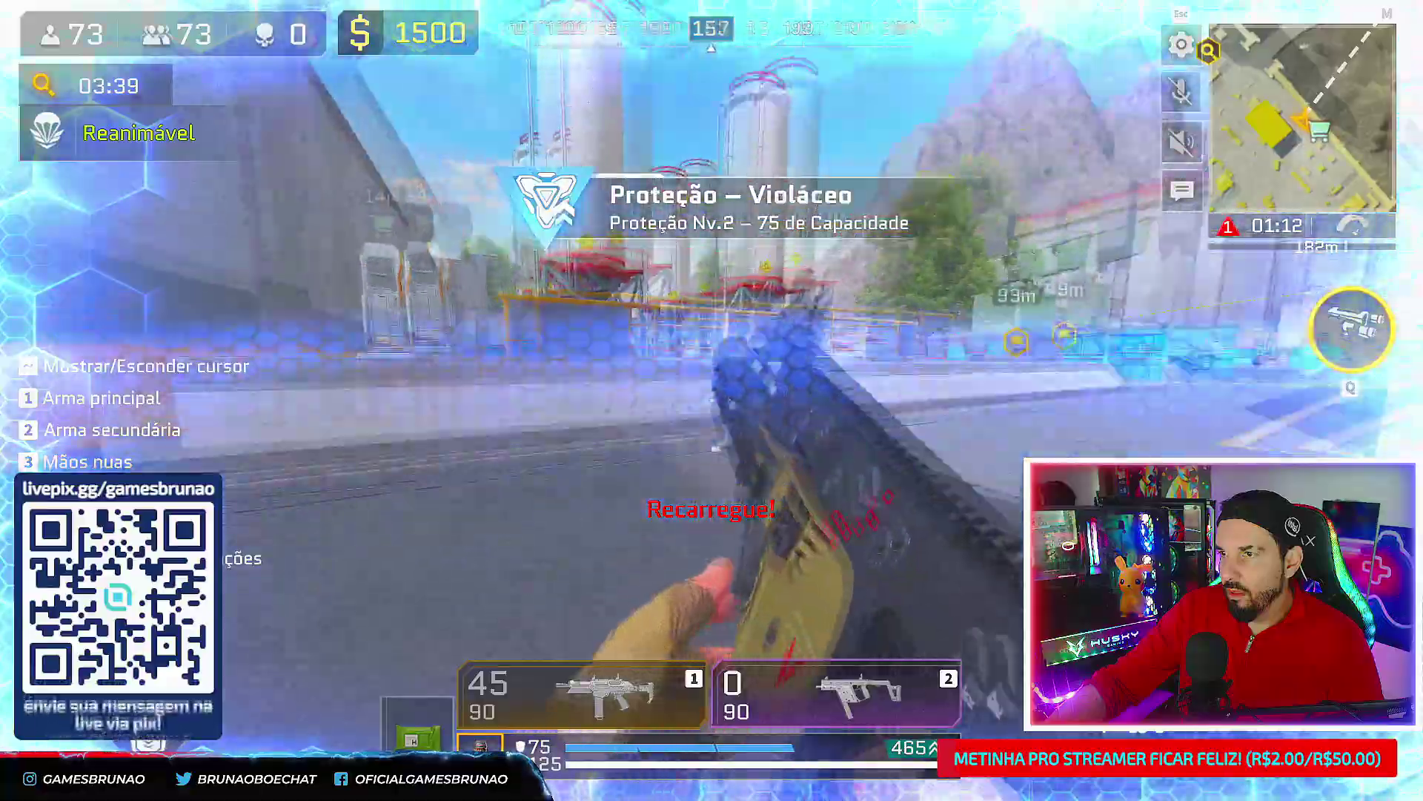
key(1)
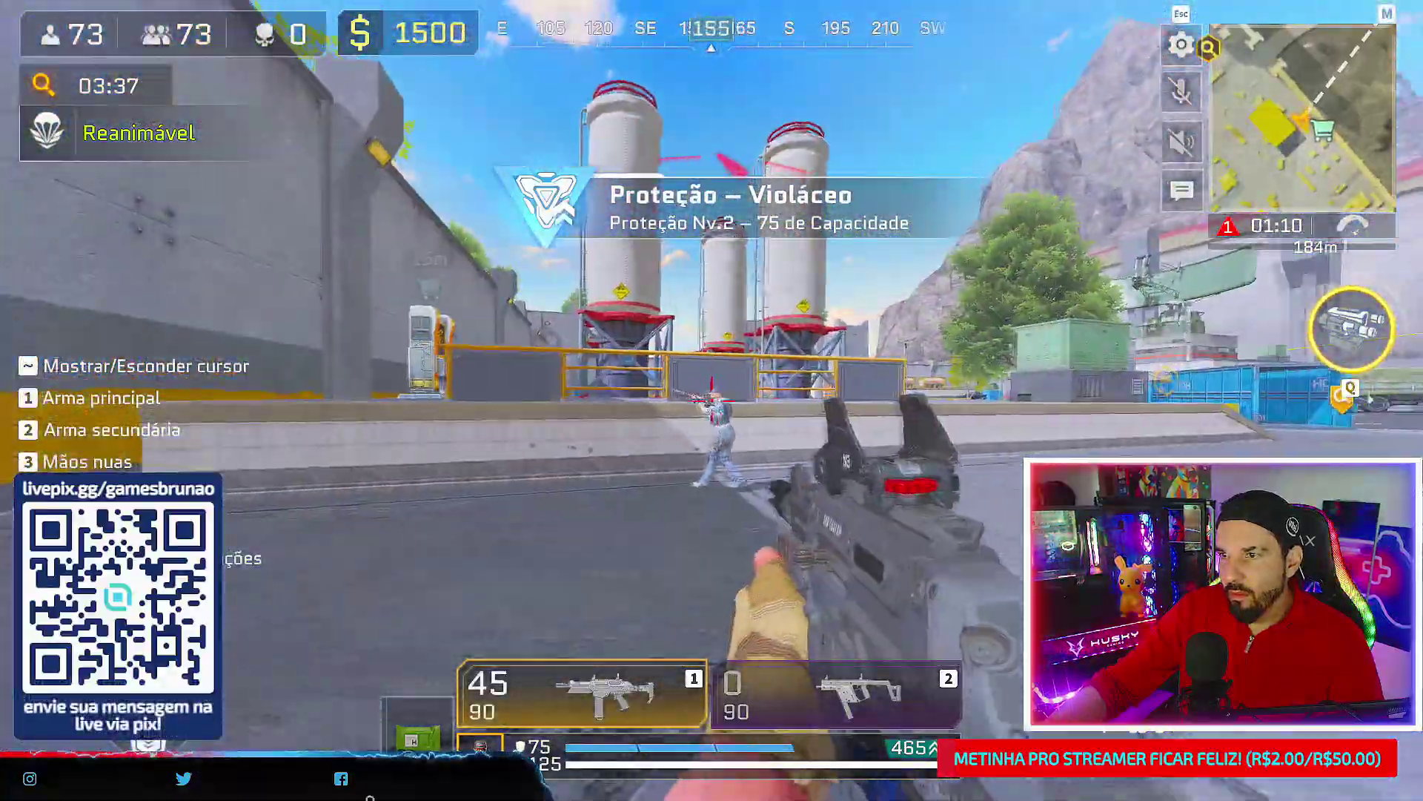
click(711, 401)
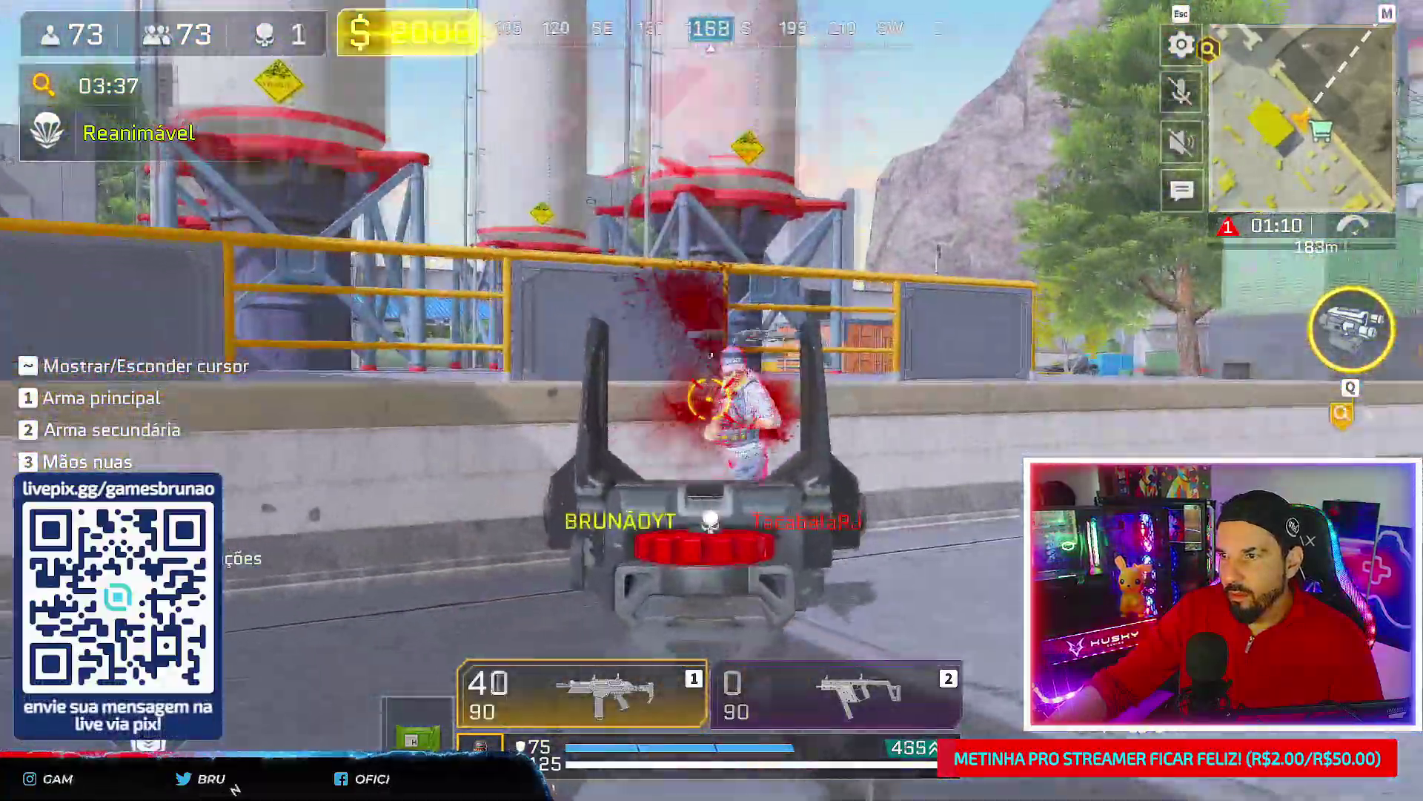
click(712, 400)
key(w)
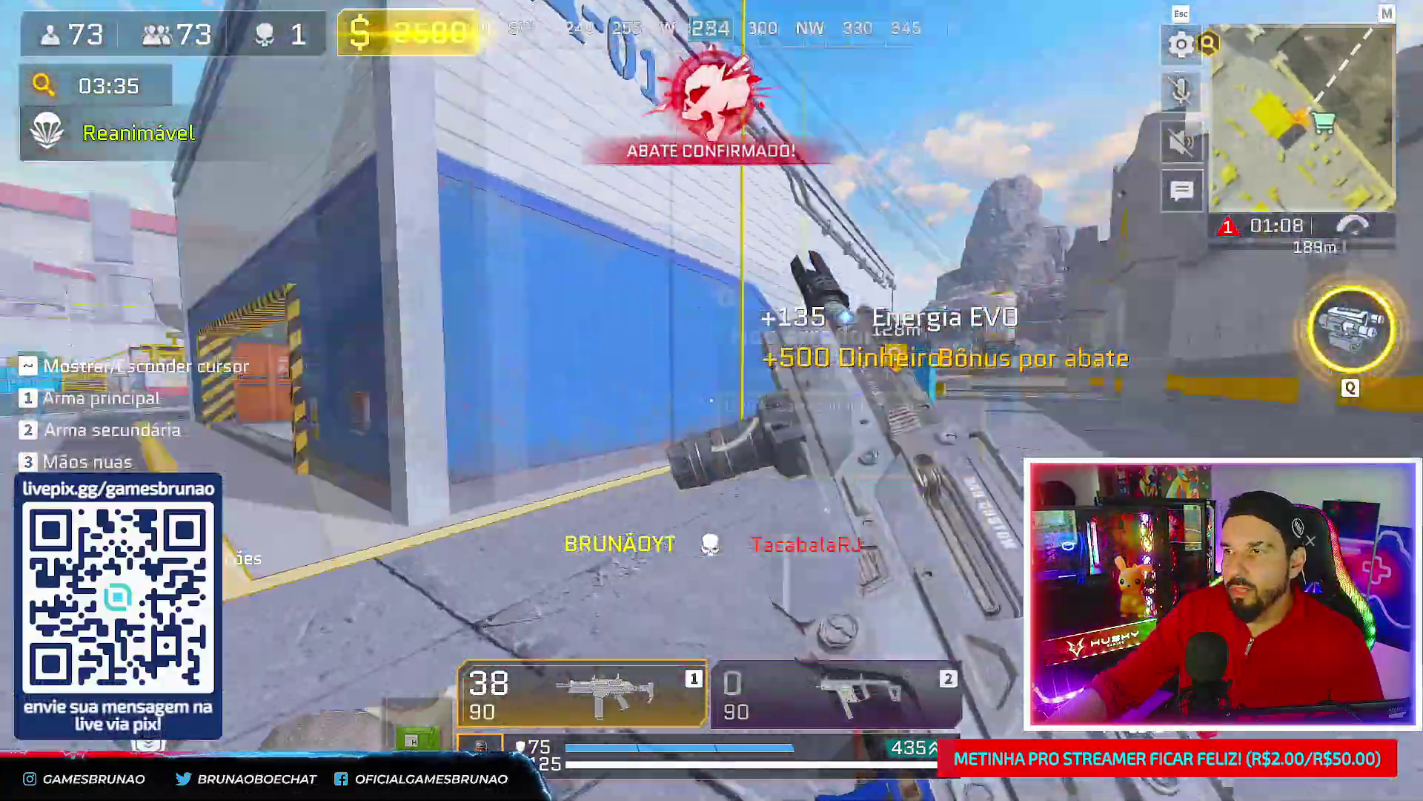
key(space)
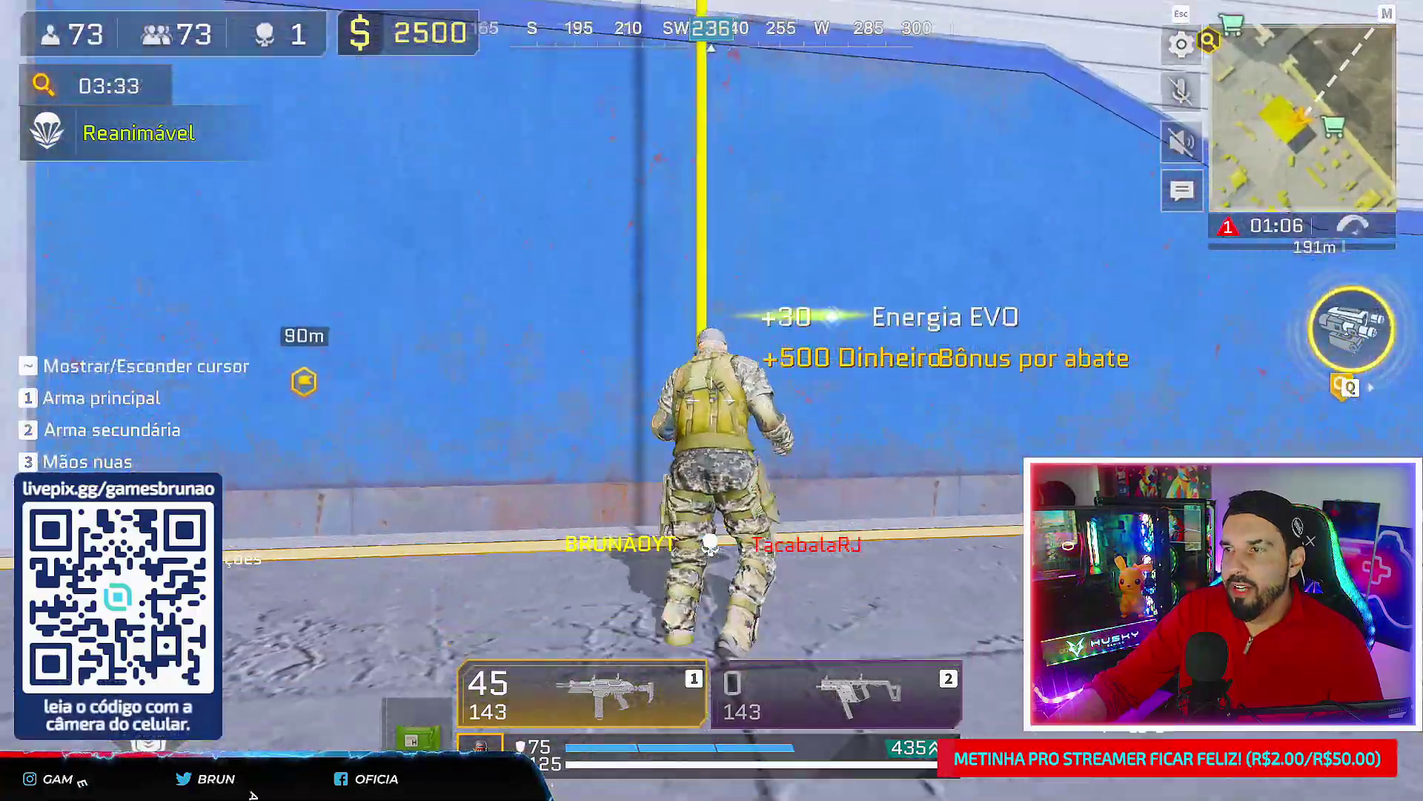
key(2)
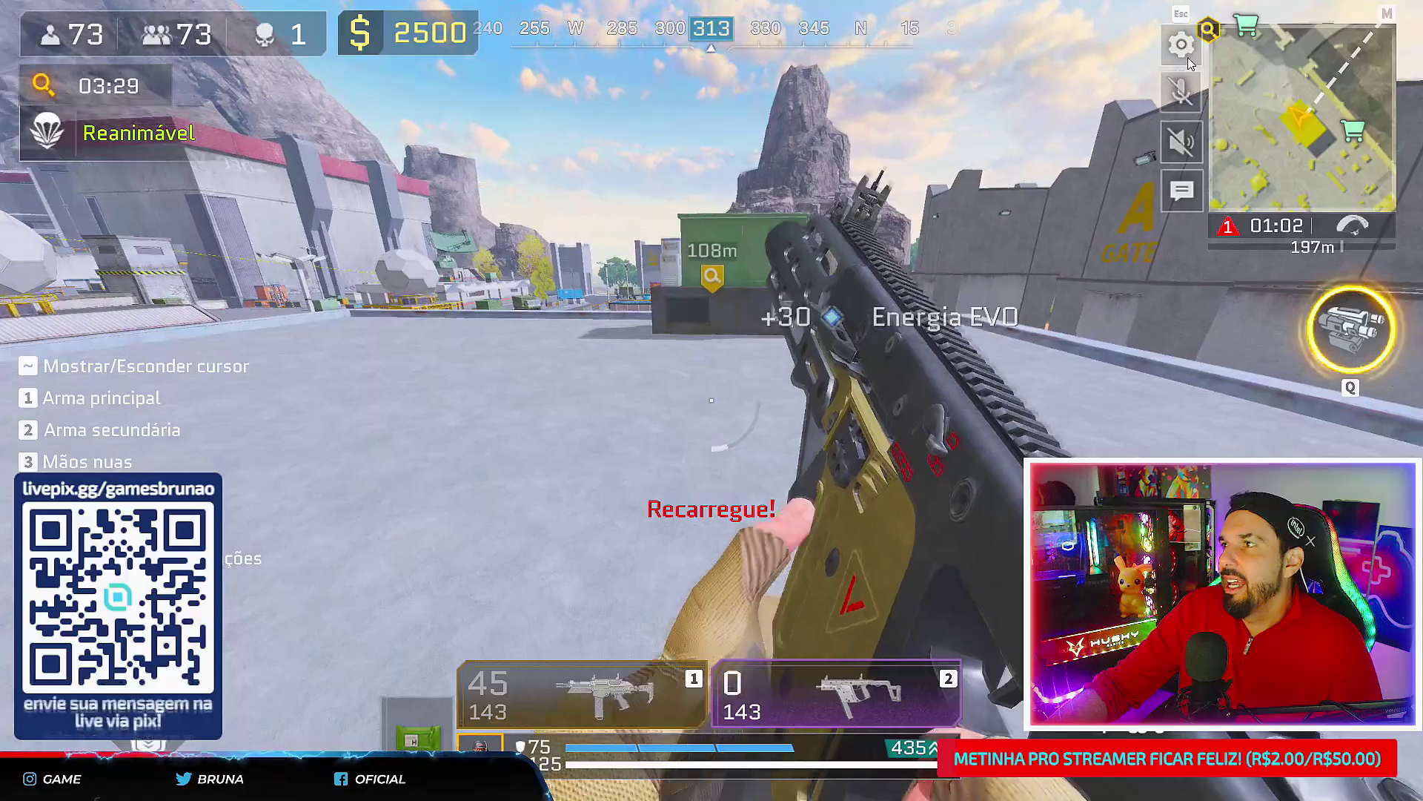
- Leave the match, open the account options in the game's settings (Configurações), and exit to the desktop
key(Escape)
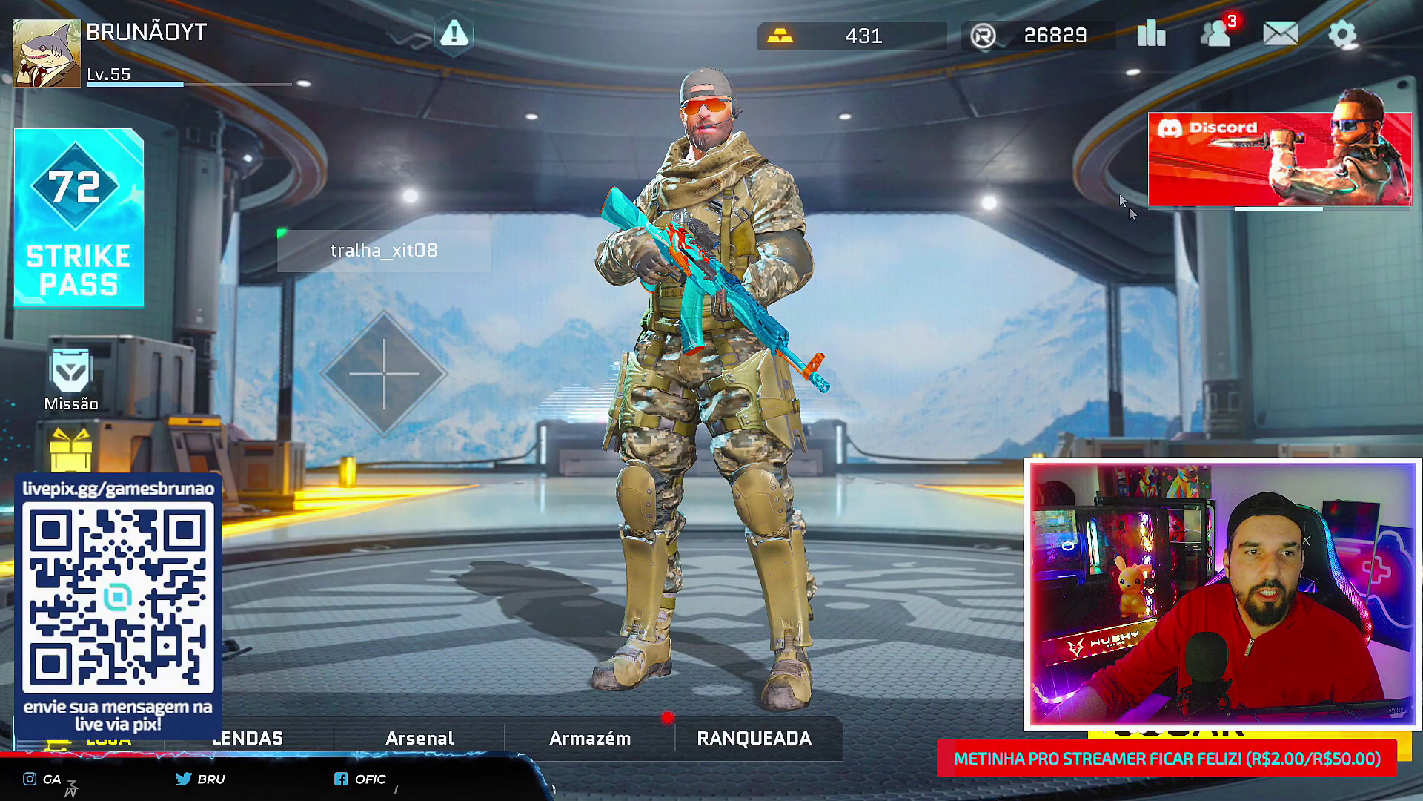
click(1341, 37)
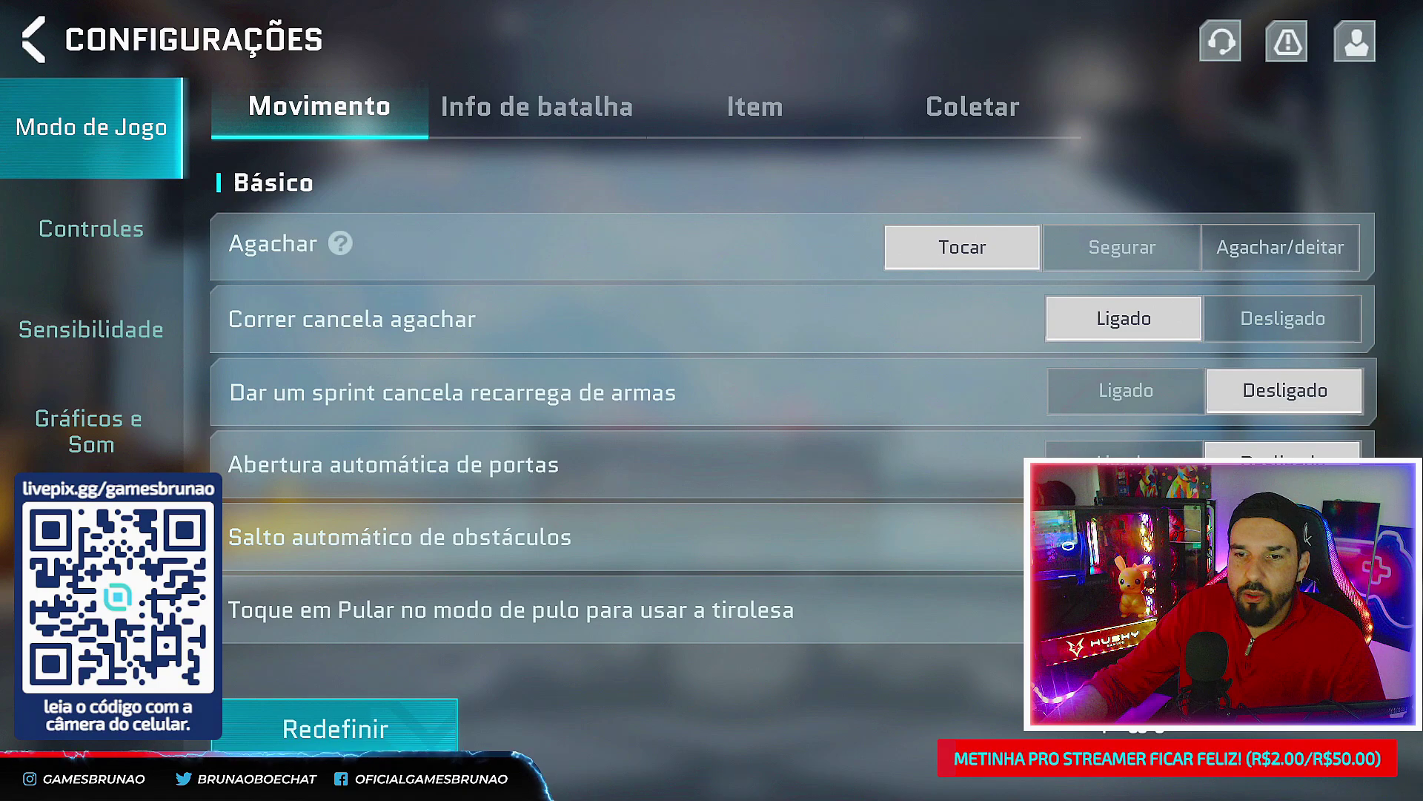
click(1355, 41)
click(634, 745)
click(899, 501)
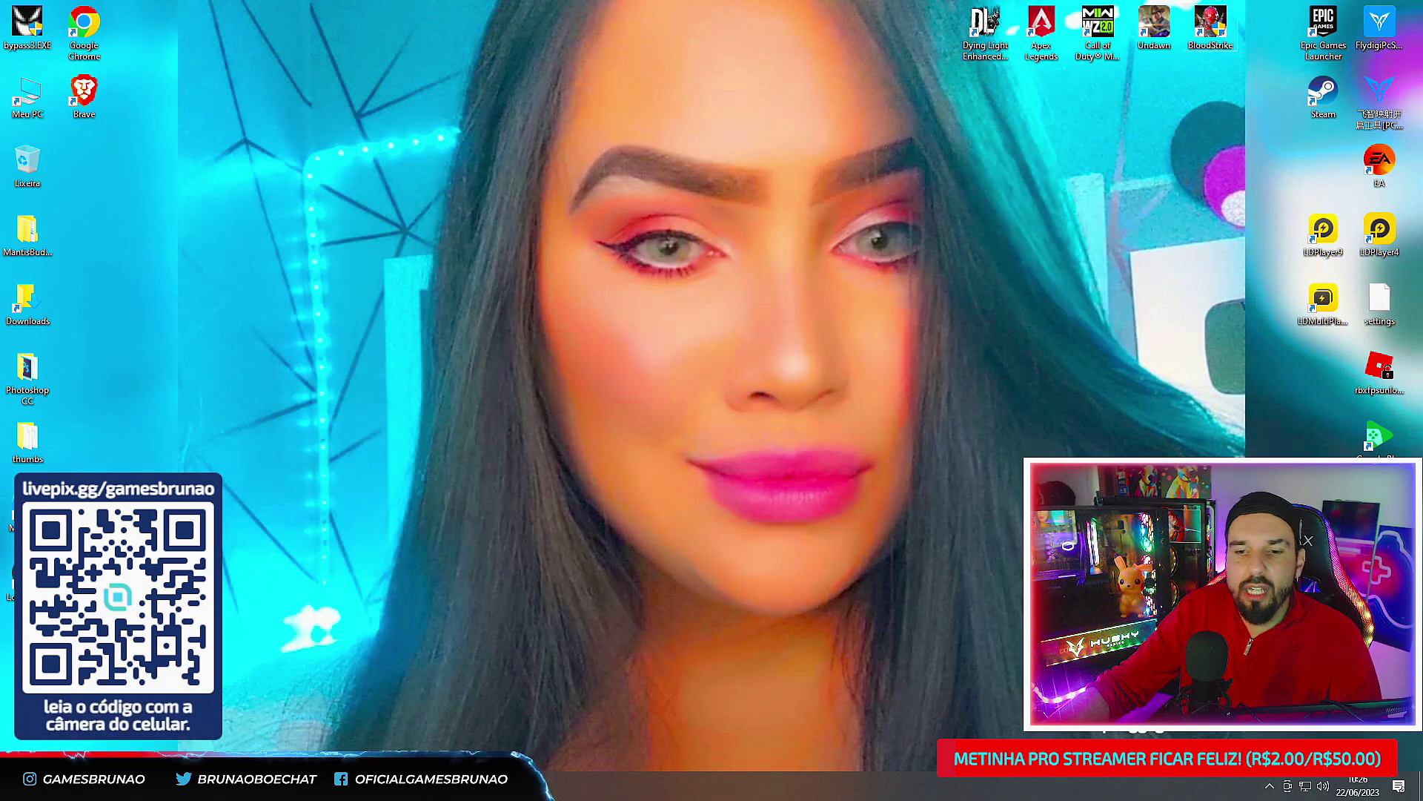
- Find SharpKeys with Windows search and open it, allowing it to make changes to the device
click(218, 788)
text(sha)
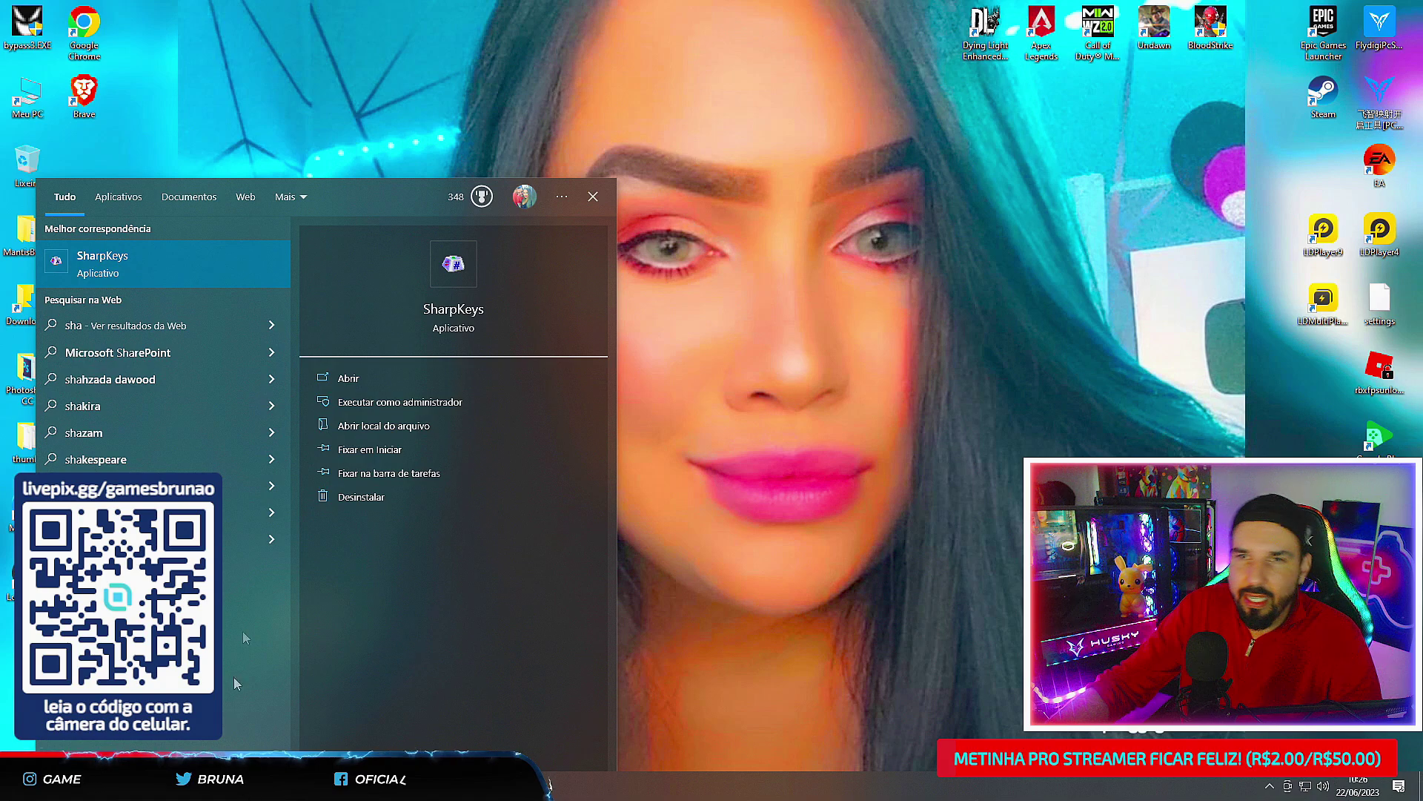
click(145, 261)
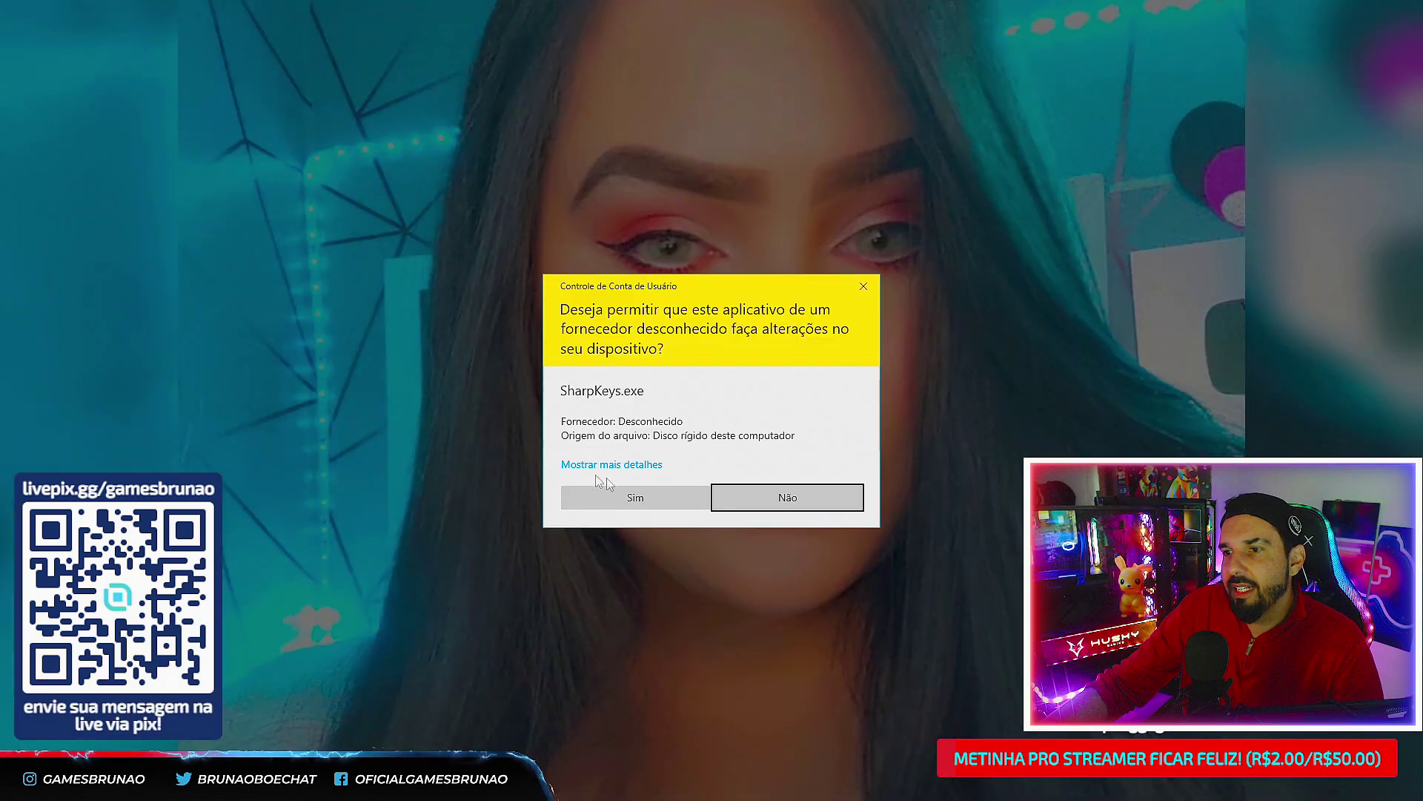
click(656, 497)
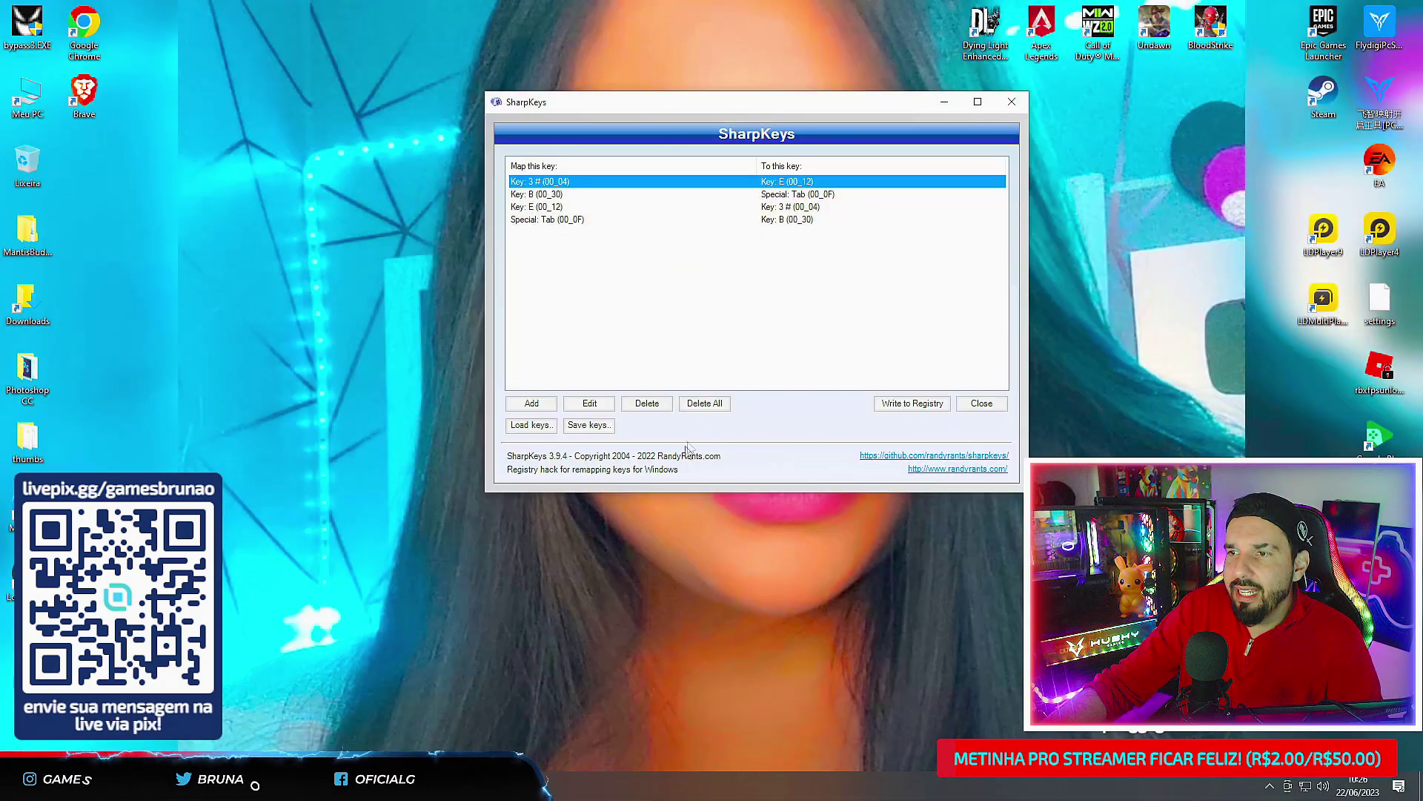